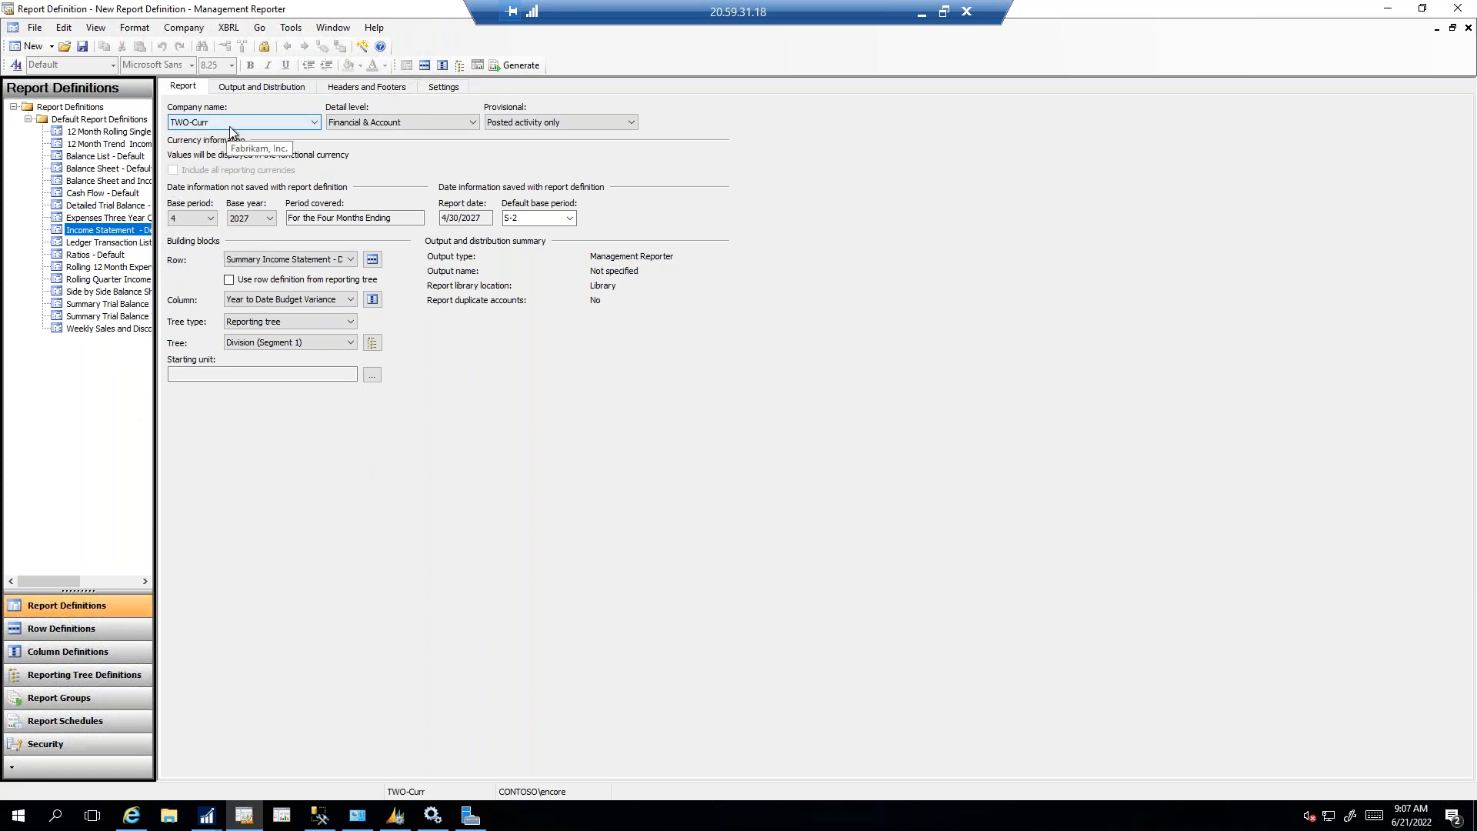
# Step: Choose Financial & Account as the report's detail level and Posted activity only as the provisional option
pyautogui.click(363, 124)
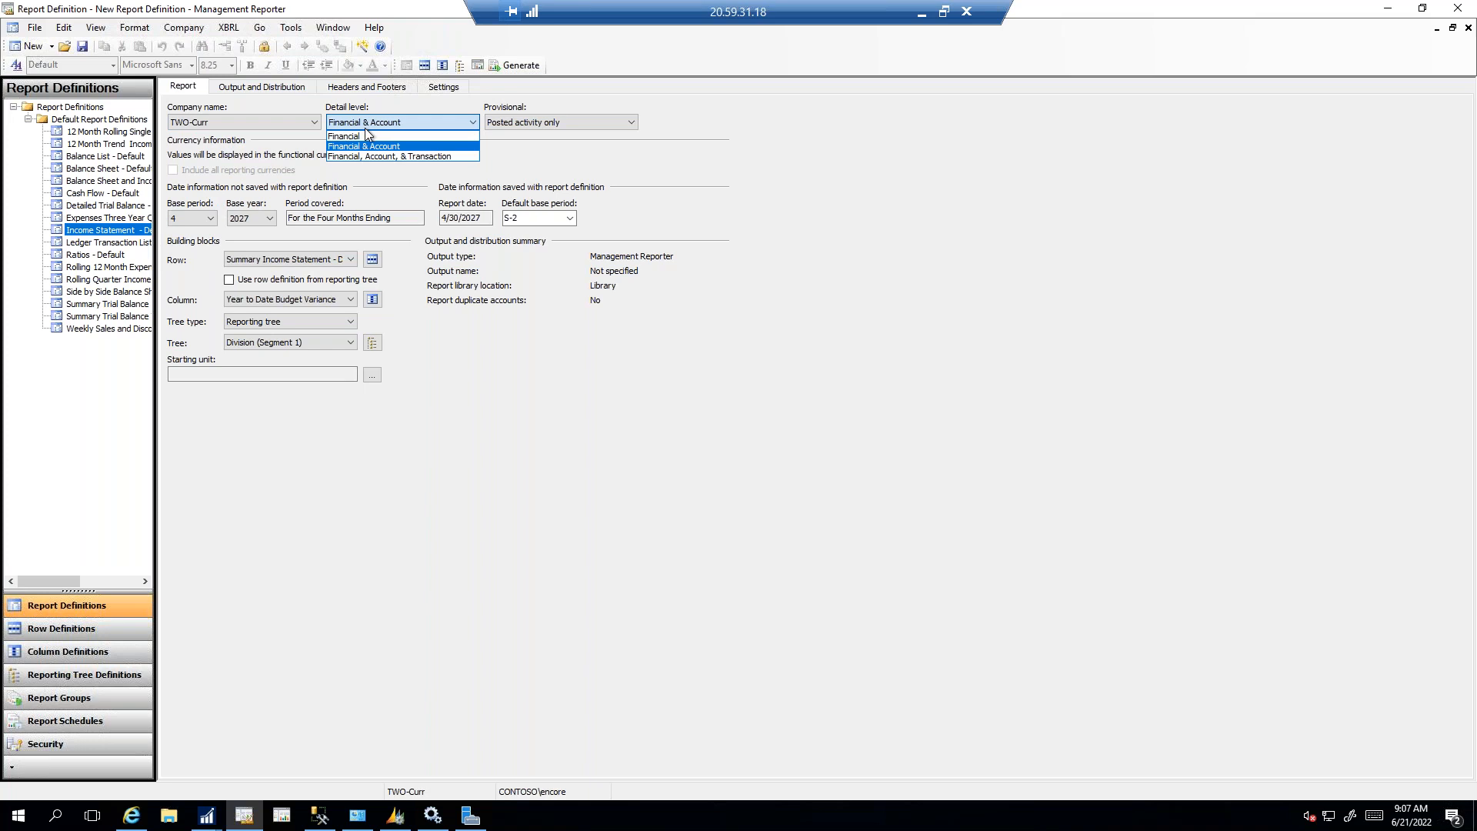
pyautogui.click(400, 146)
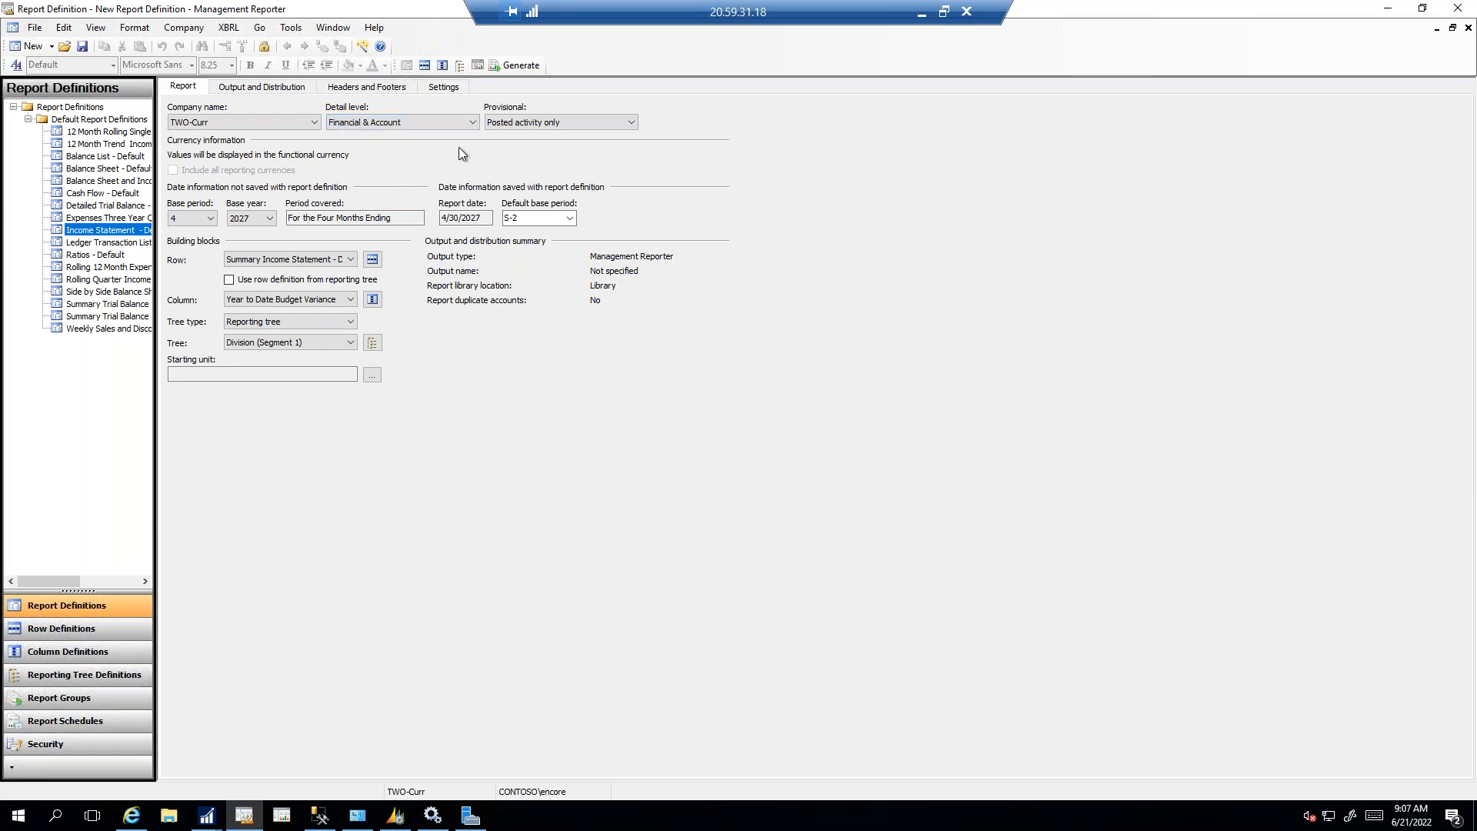
pyautogui.click(533, 123)
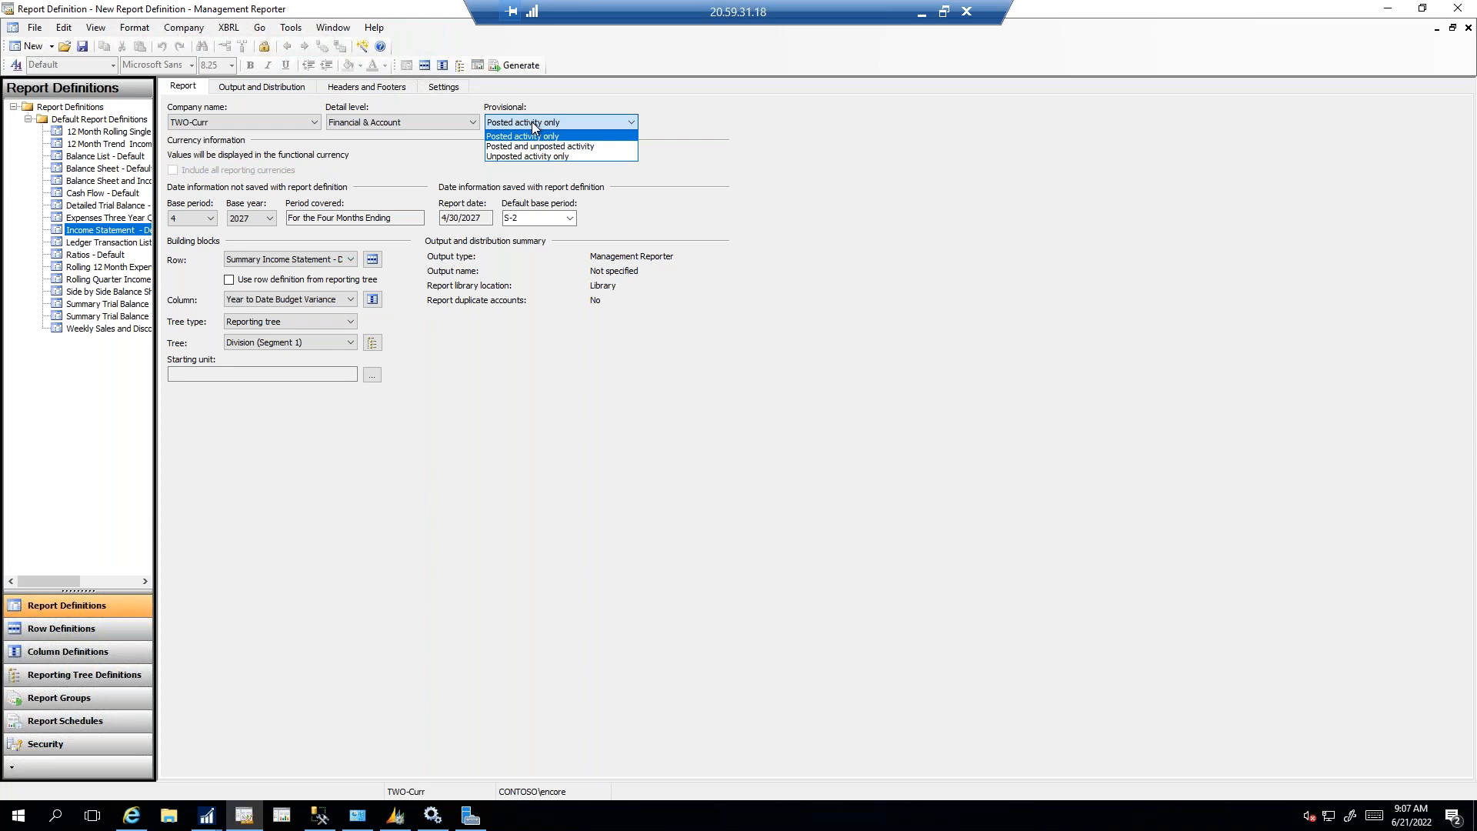
pyautogui.click(534, 123)
pyautogui.click(533, 123)
pyautogui.click(531, 135)
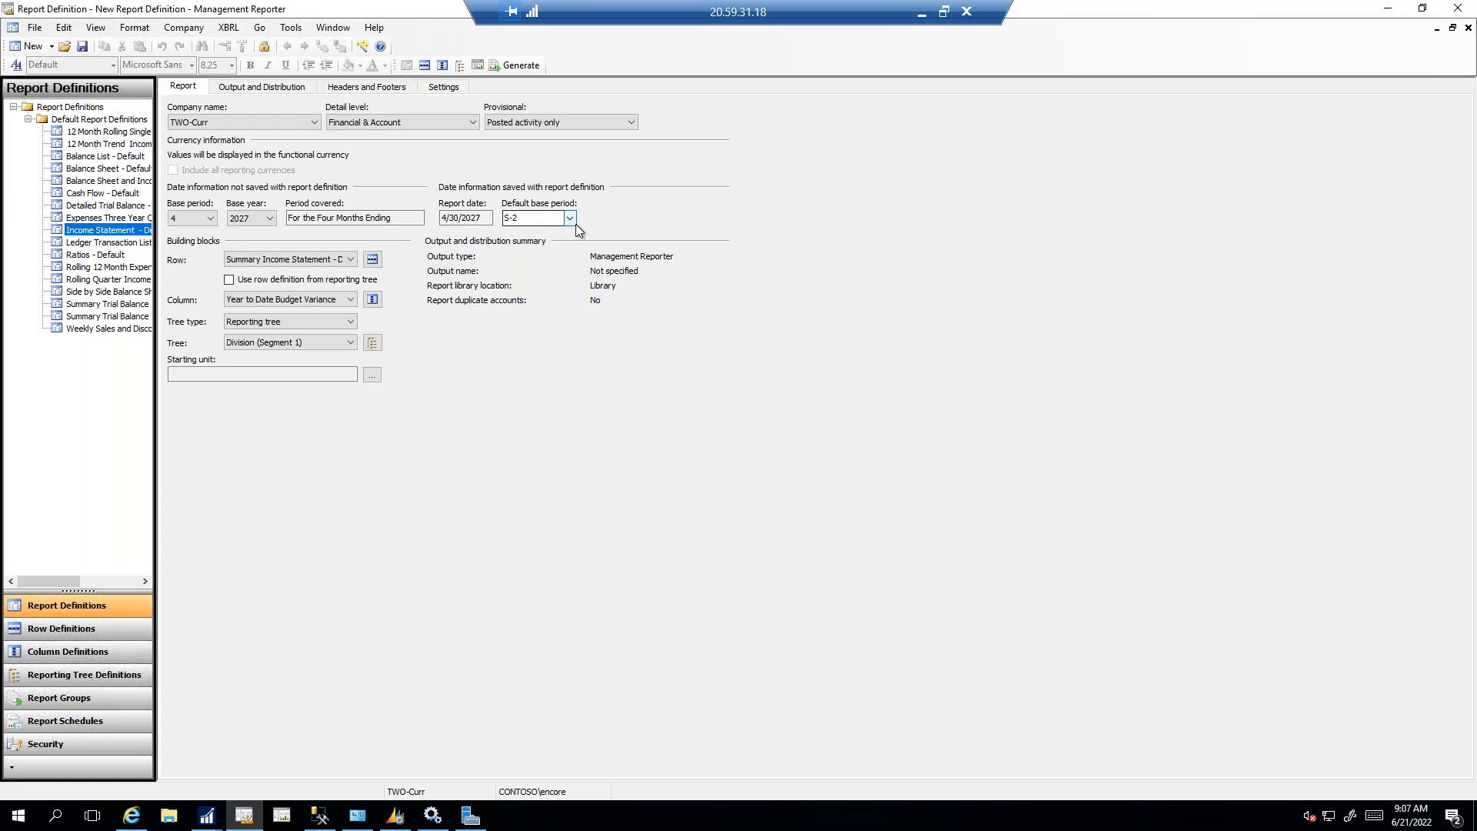
# Step: Set the report's default base period to S-1 and the base year to 2027
pyautogui.doubleClick(521, 218)
pyautogui.click(569, 218)
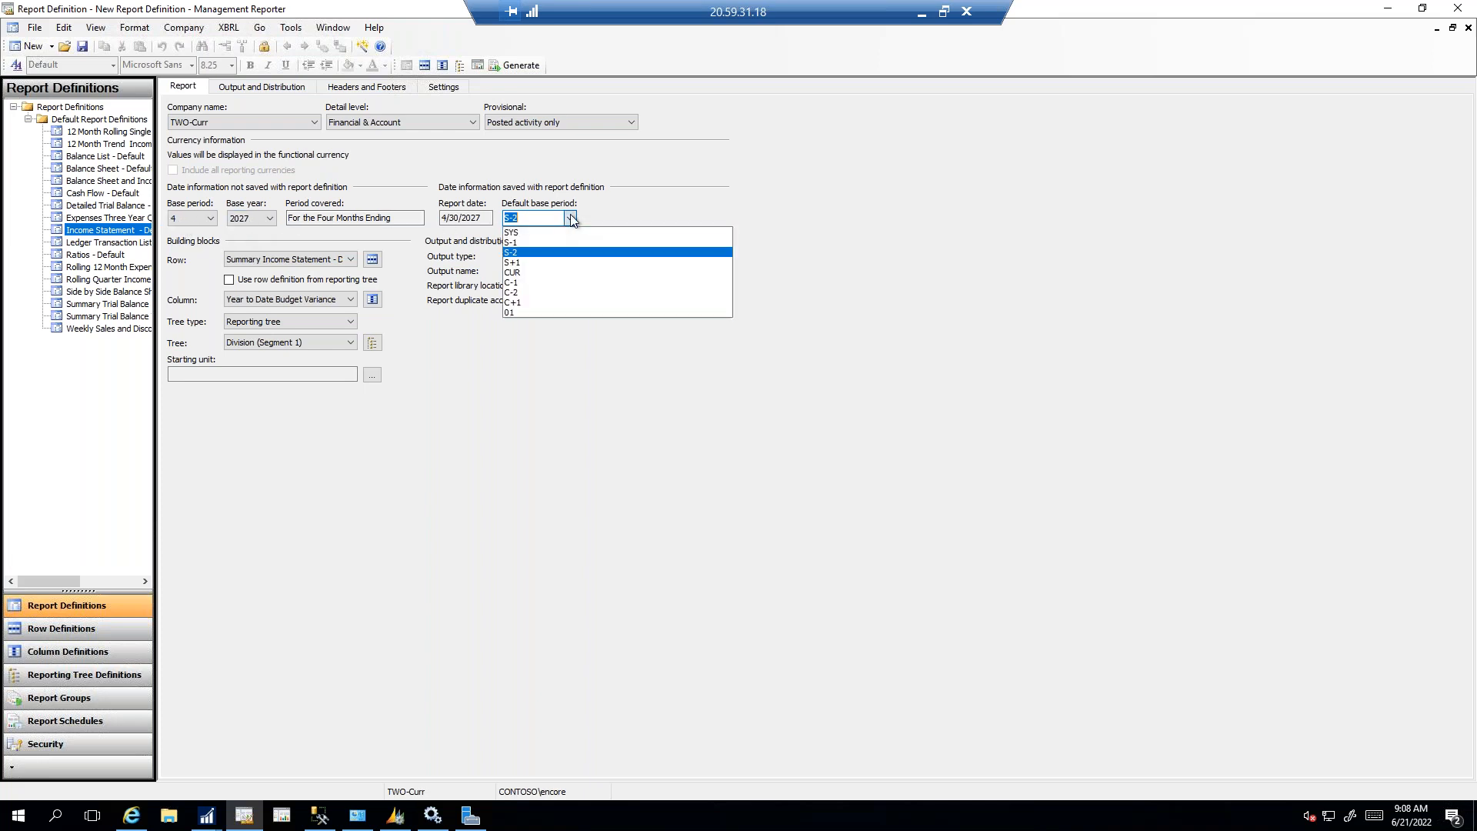
pyautogui.click(518, 243)
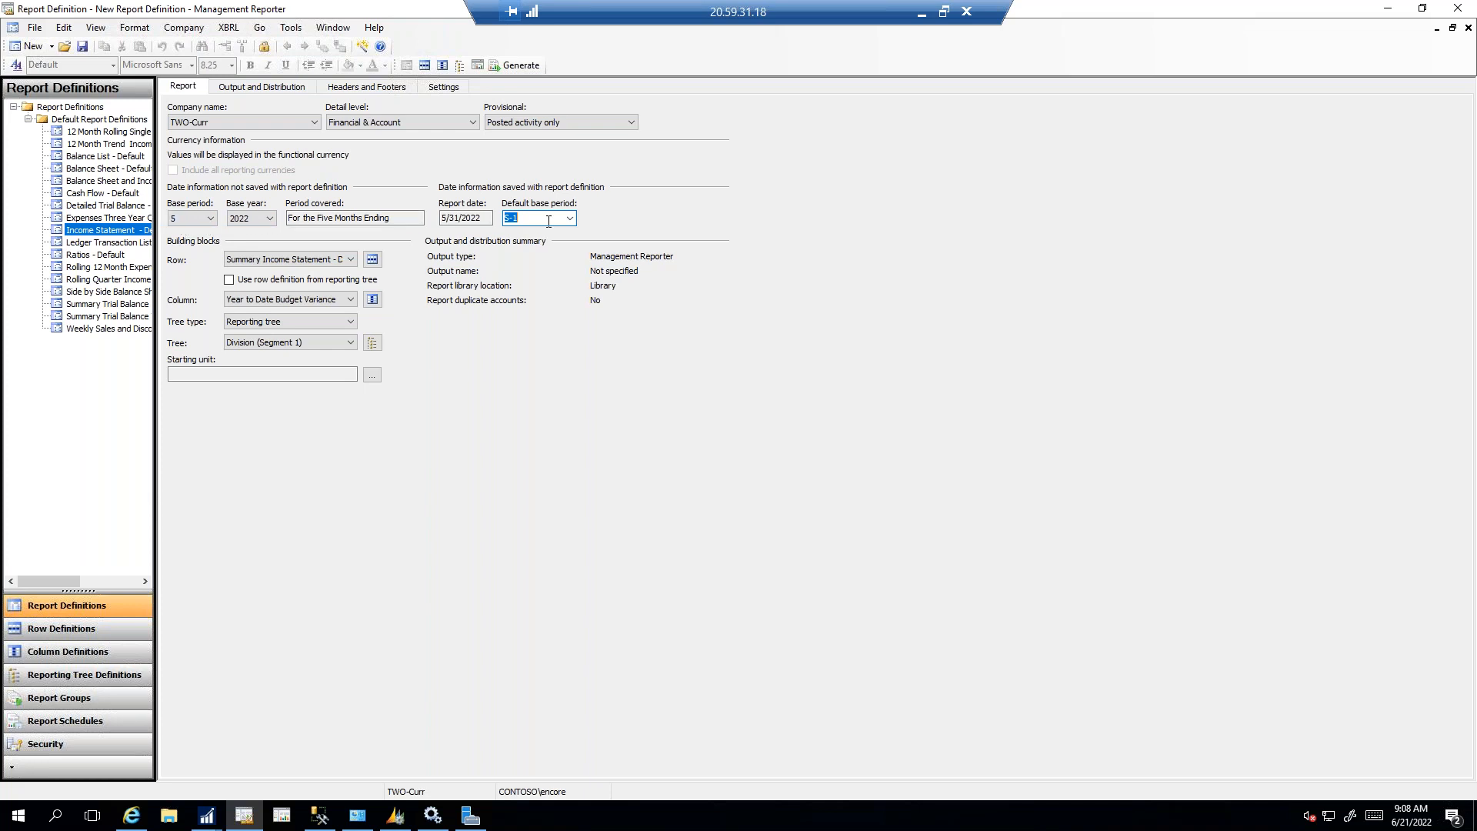
pyautogui.click(270, 219)
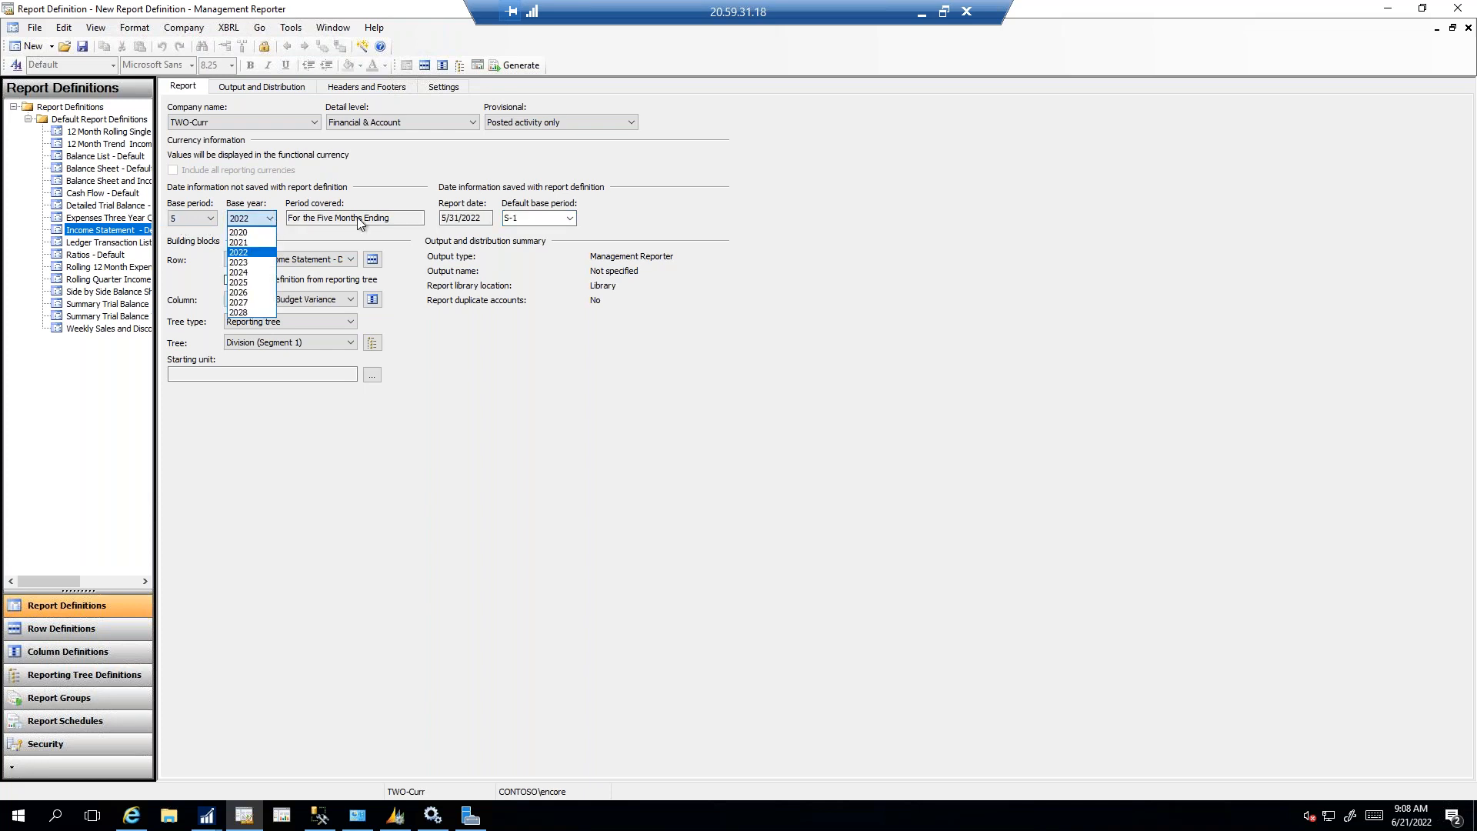
pyautogui.click(243, 305)
# Step: Change the default base period to S-2 and set the base year to 2027
pyautogui.click(570, 219)
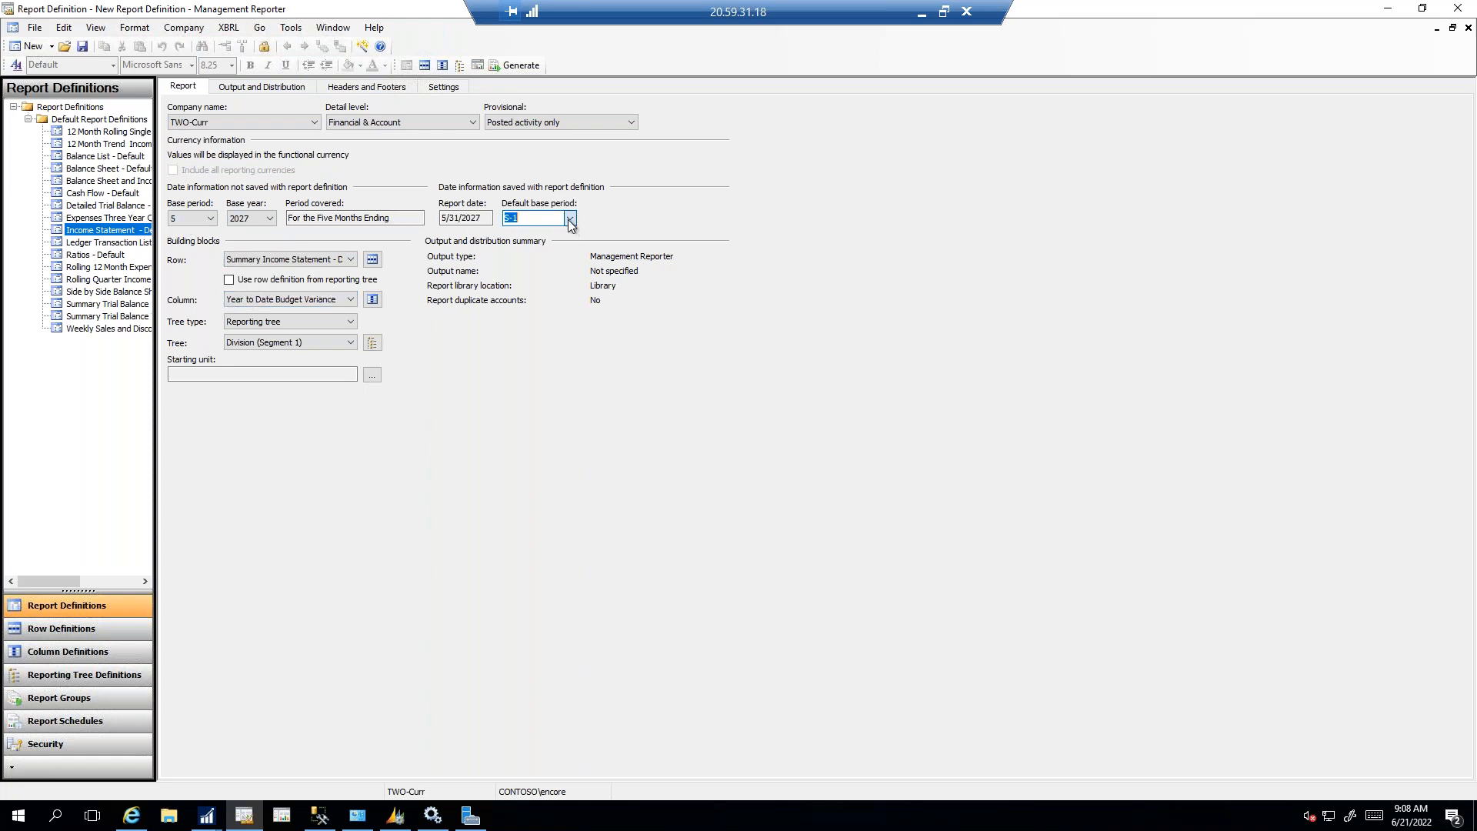
pyautogui.click(570, 219)
pyautogui.click(530, 254)
pyautogui.click(269, 219)
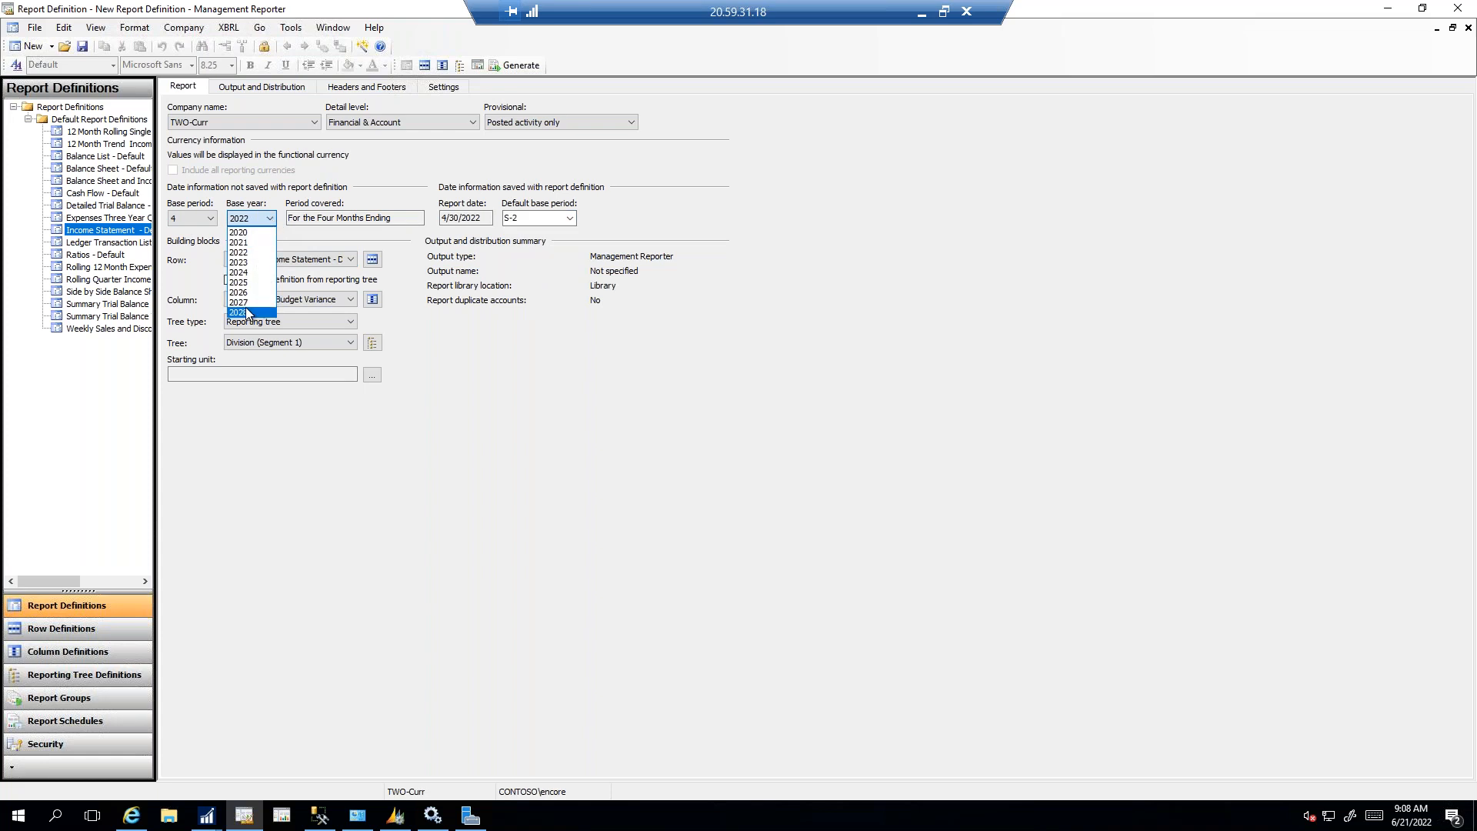
pyautogui.click(246, 303)
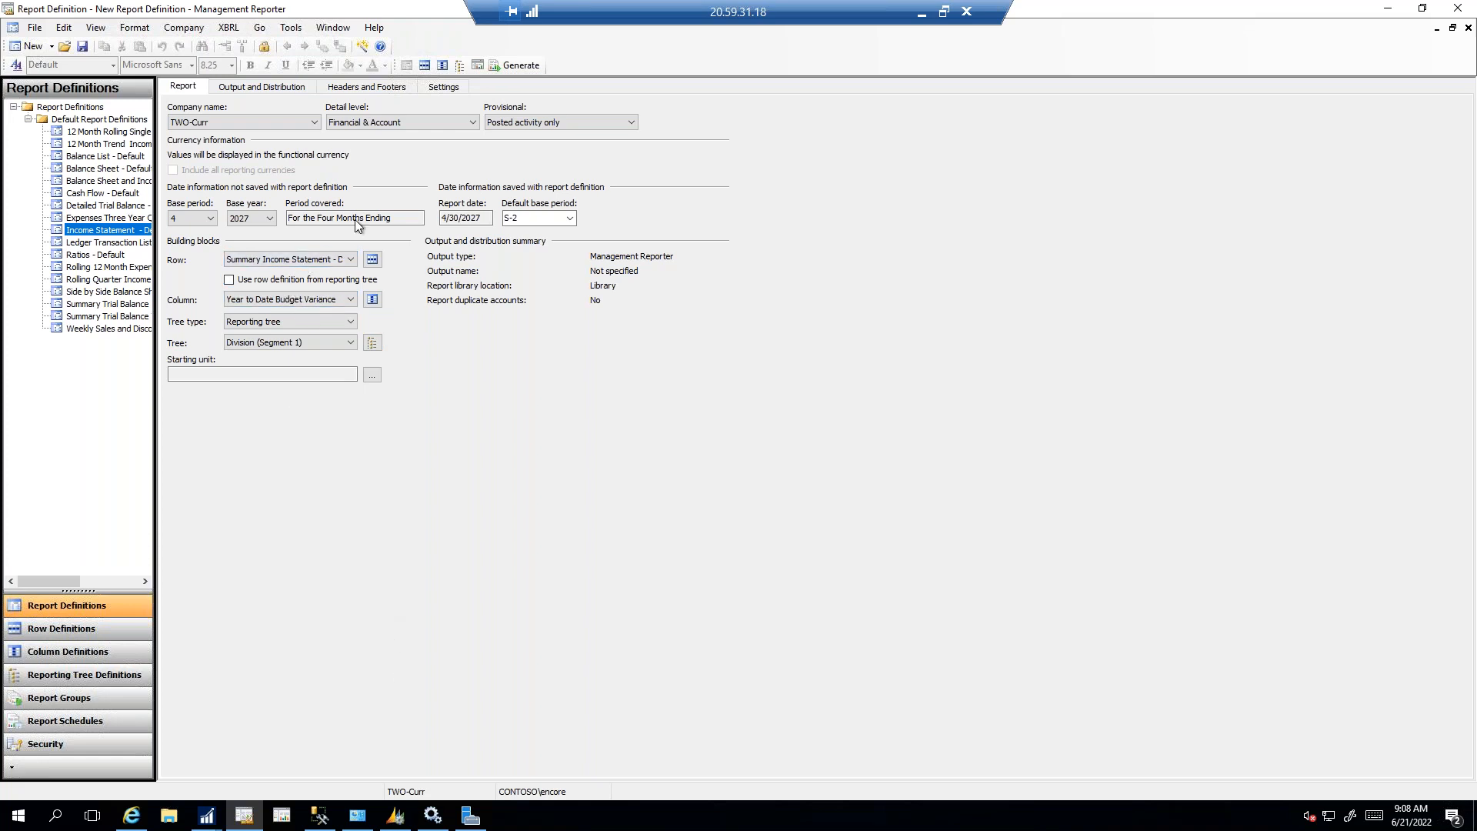
# Step: Add the "Page # of #" AutoText to the first line of the footer's third section
pyautogui.click(257, 86)
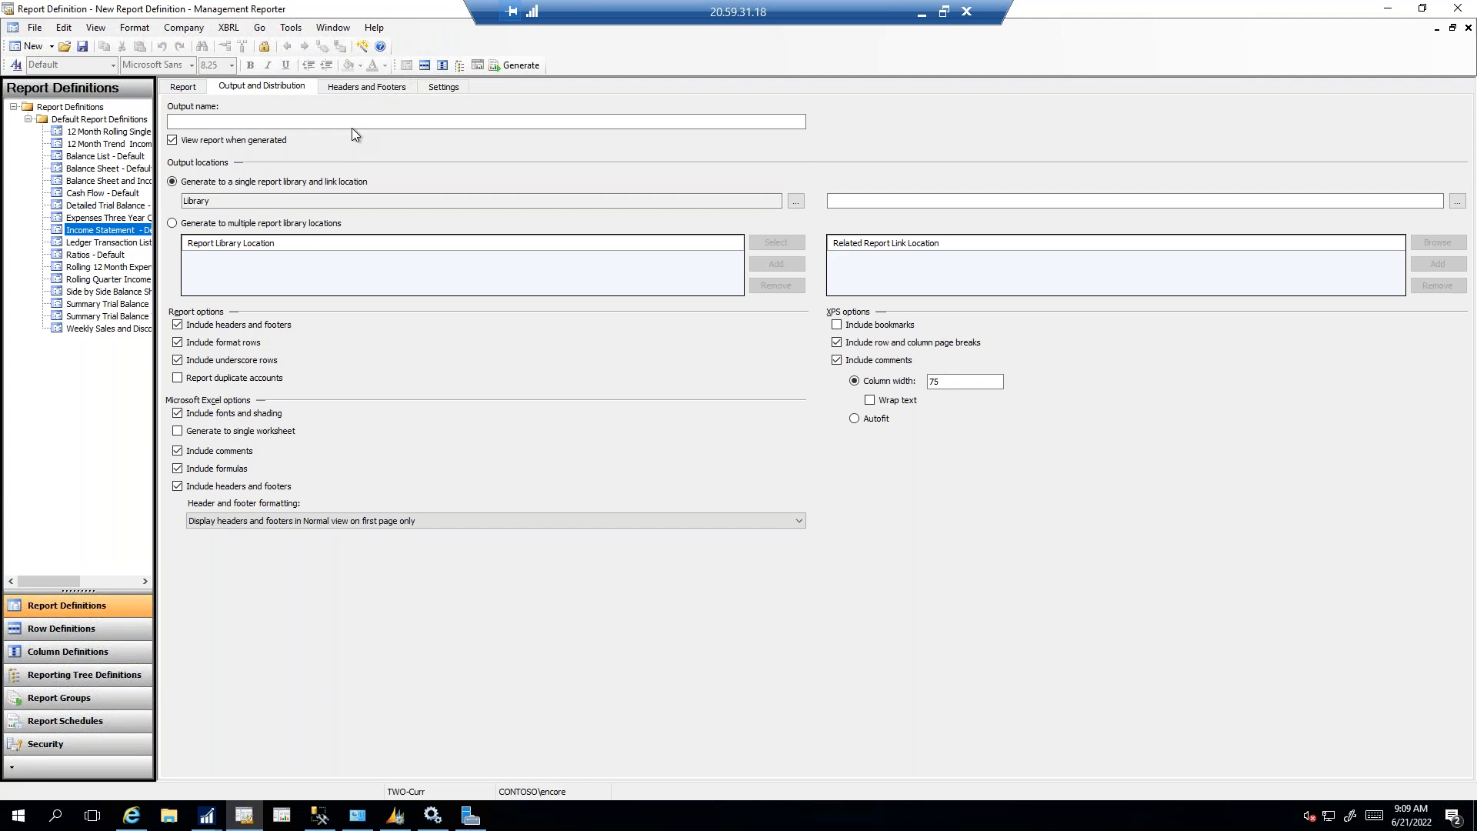
pyautogui.click(375, 88)
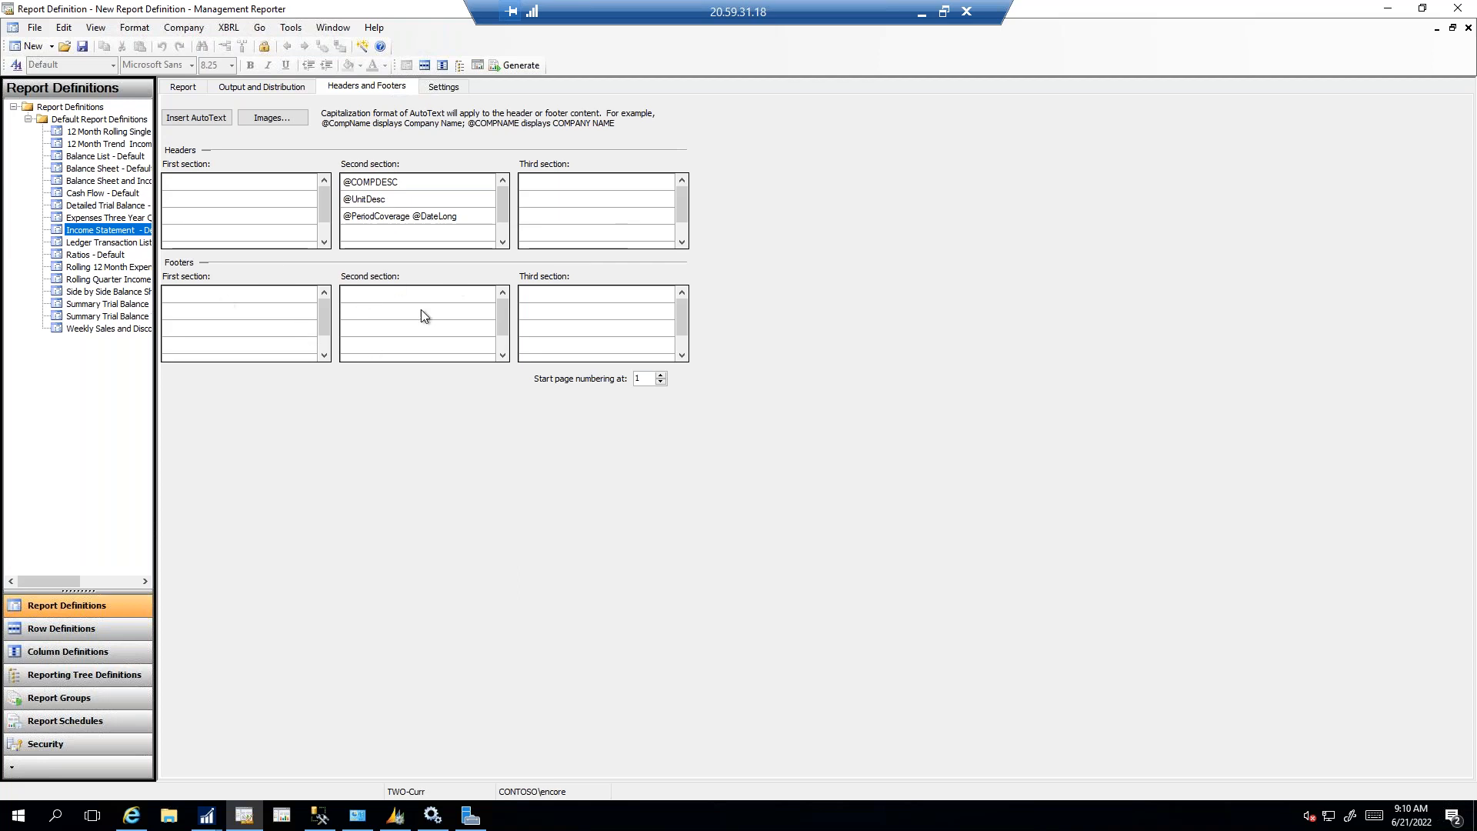
pyautogui.click(544, 299)
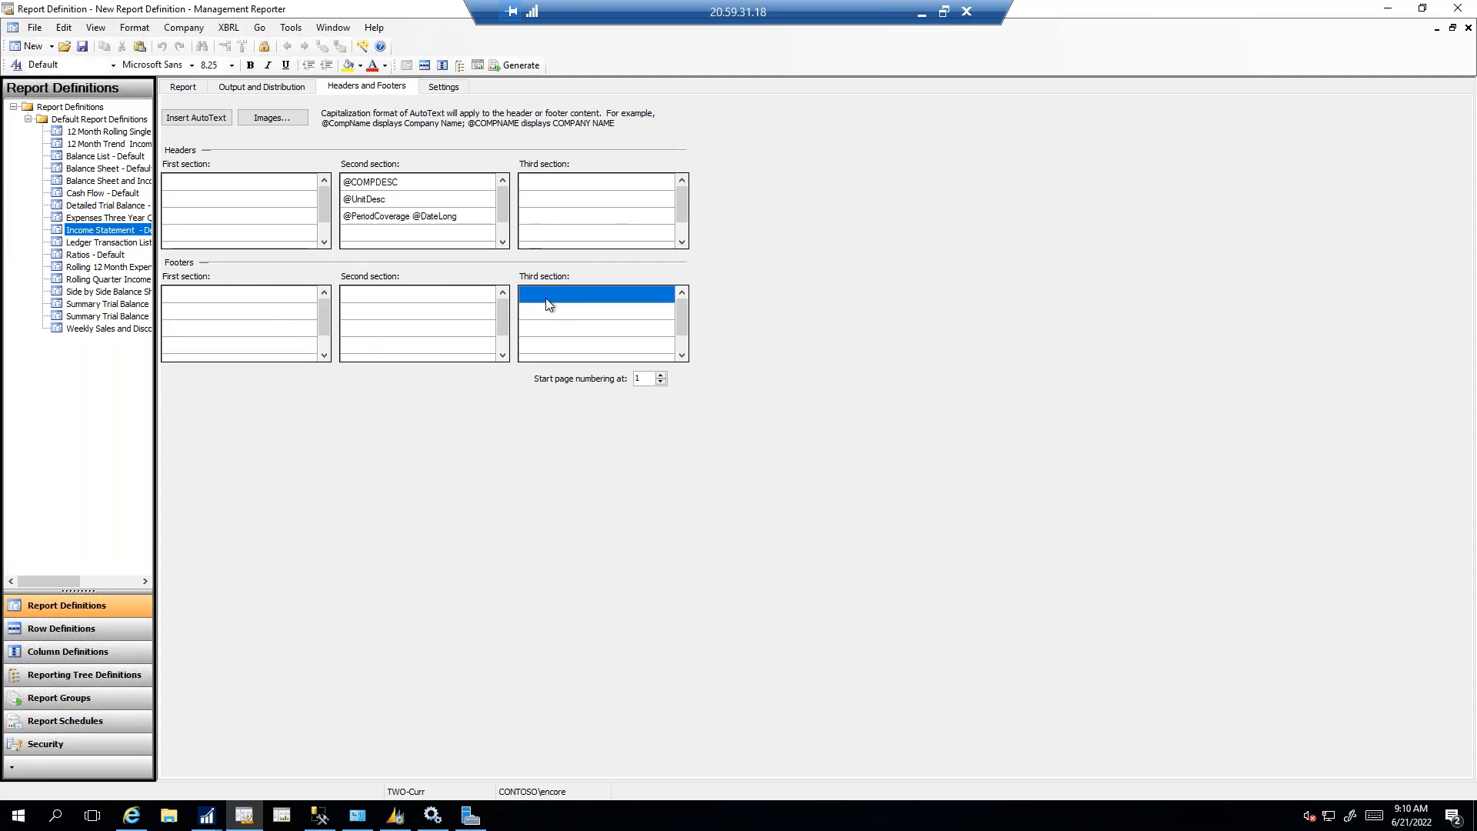
pyautogui.click(546, 302)
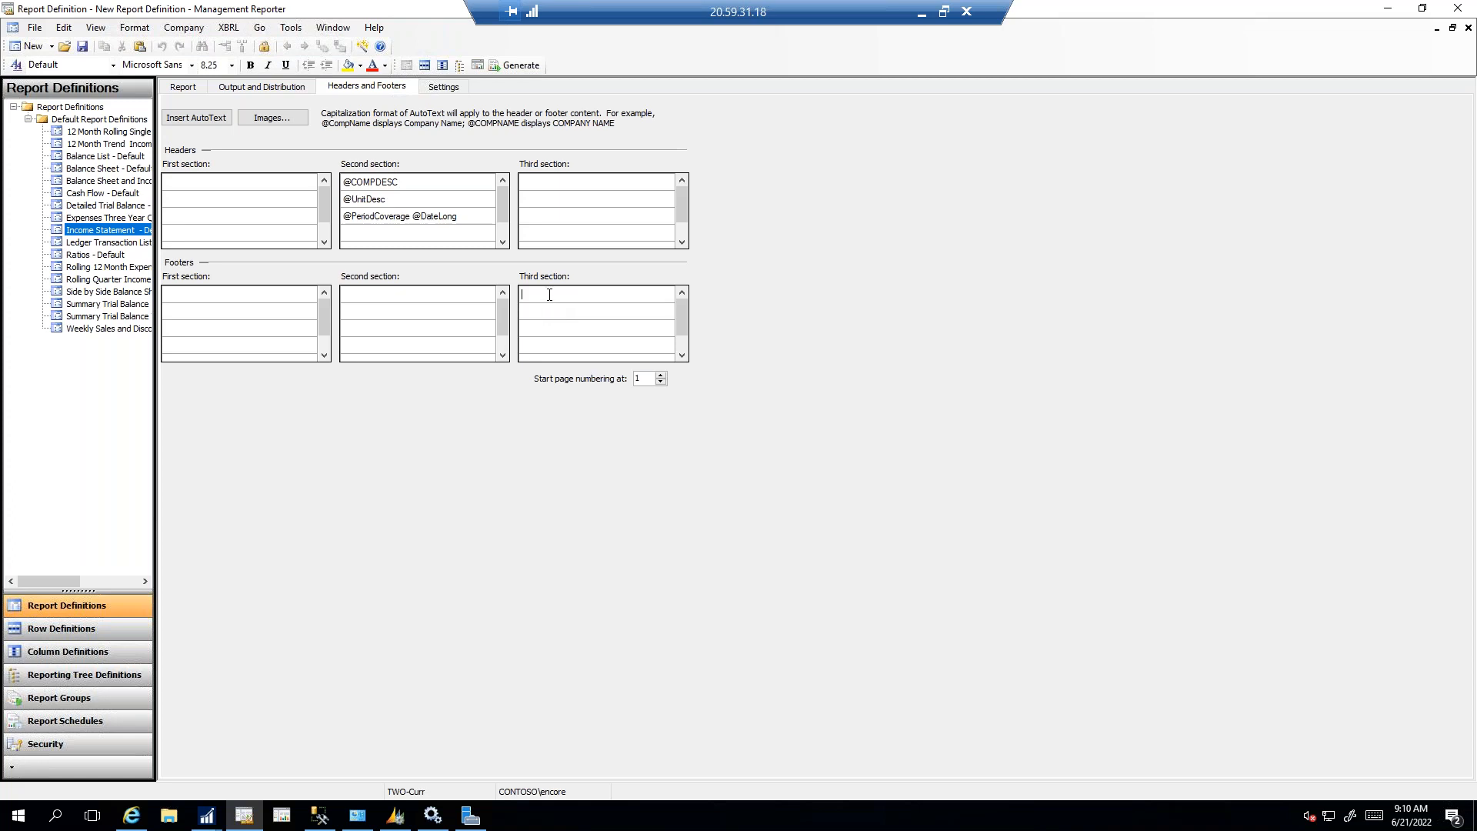
pyautogui.click(213, 122)
pyautogui.moveTo(239, 166)
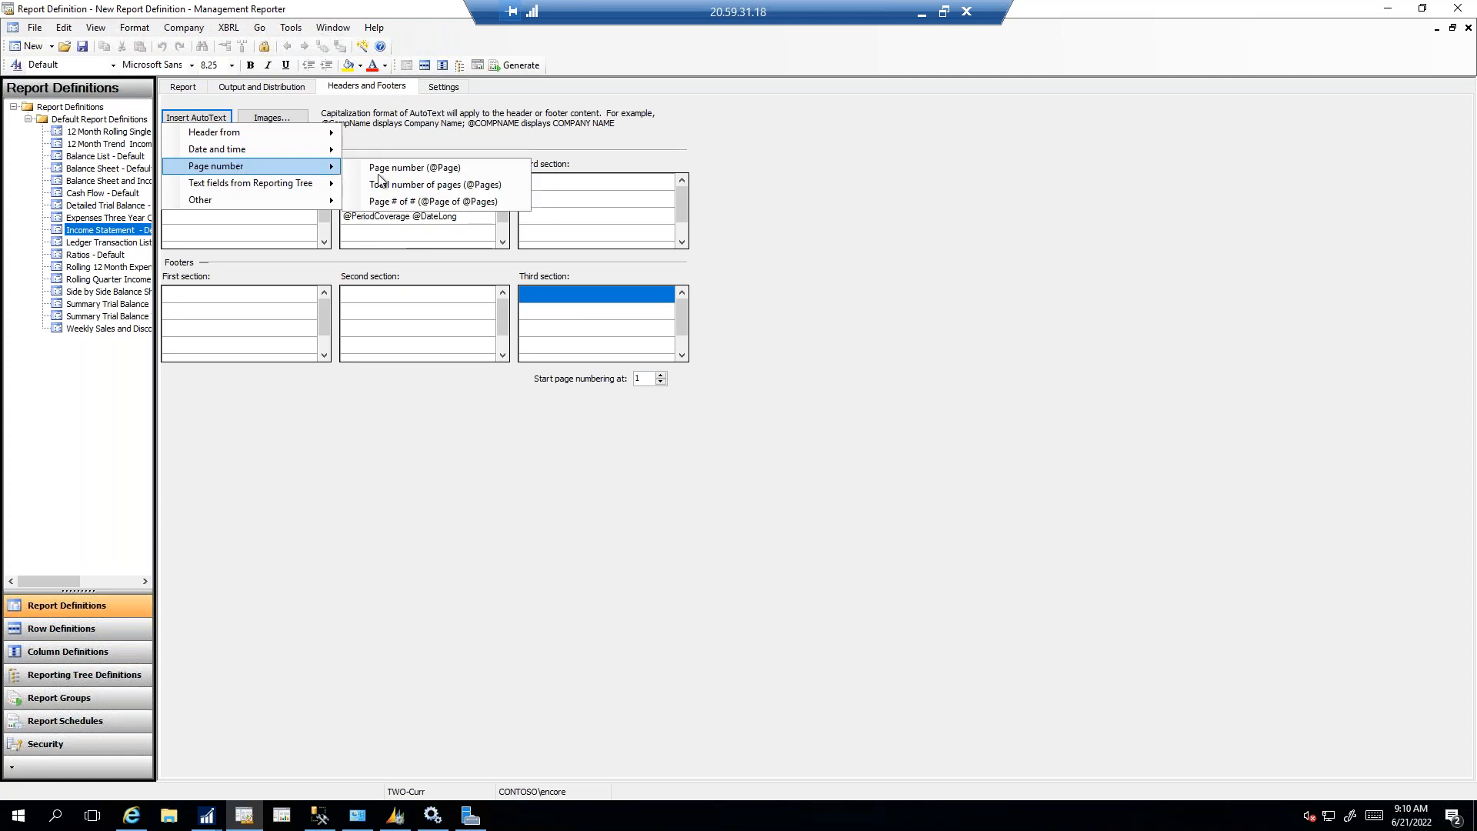
pyautogui.click(446, 204)
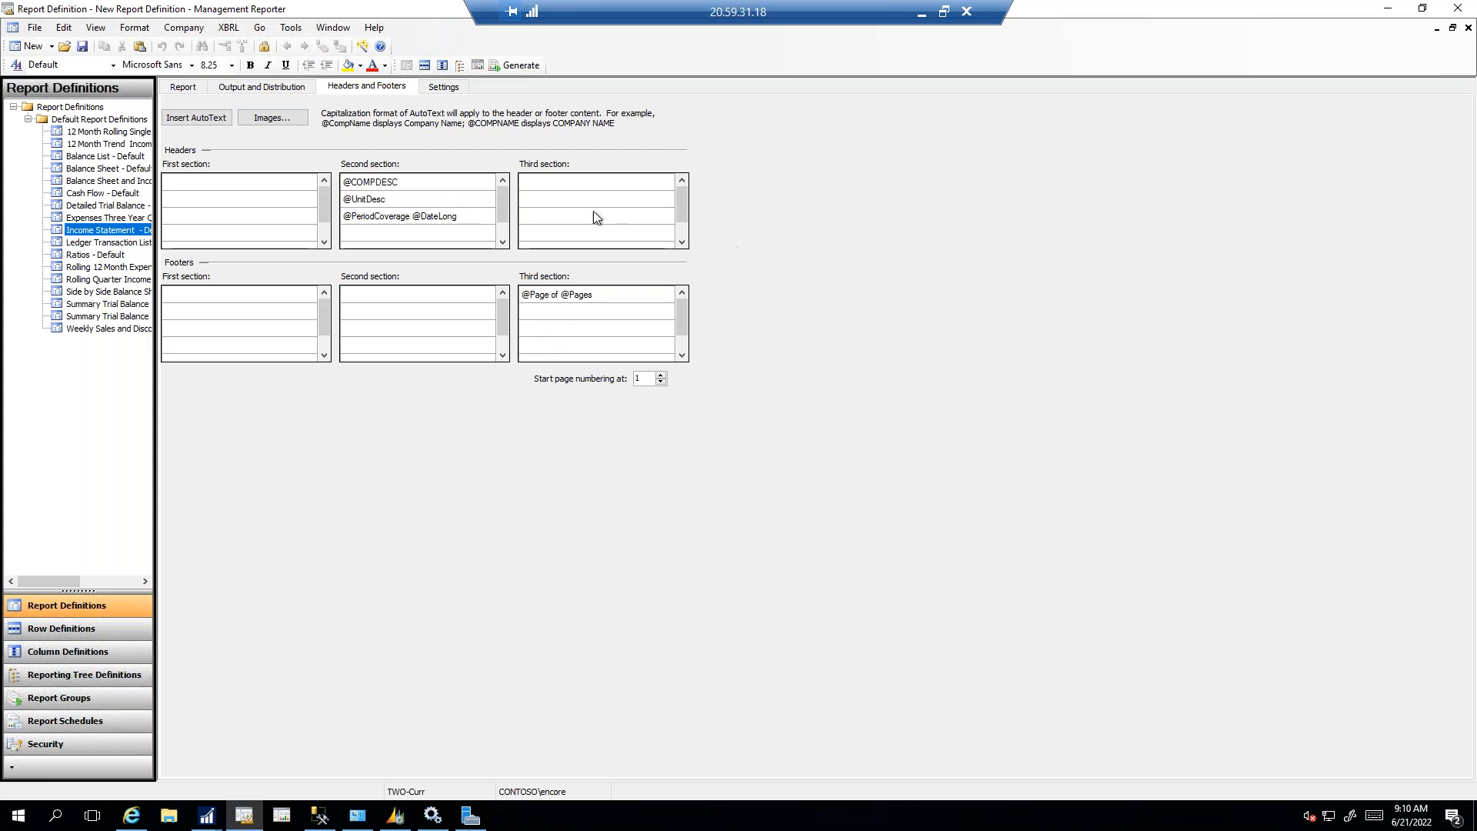
# Step: Choose No Rounding as the rounding precision in the report's settings
pyautogui.click(445, 87)
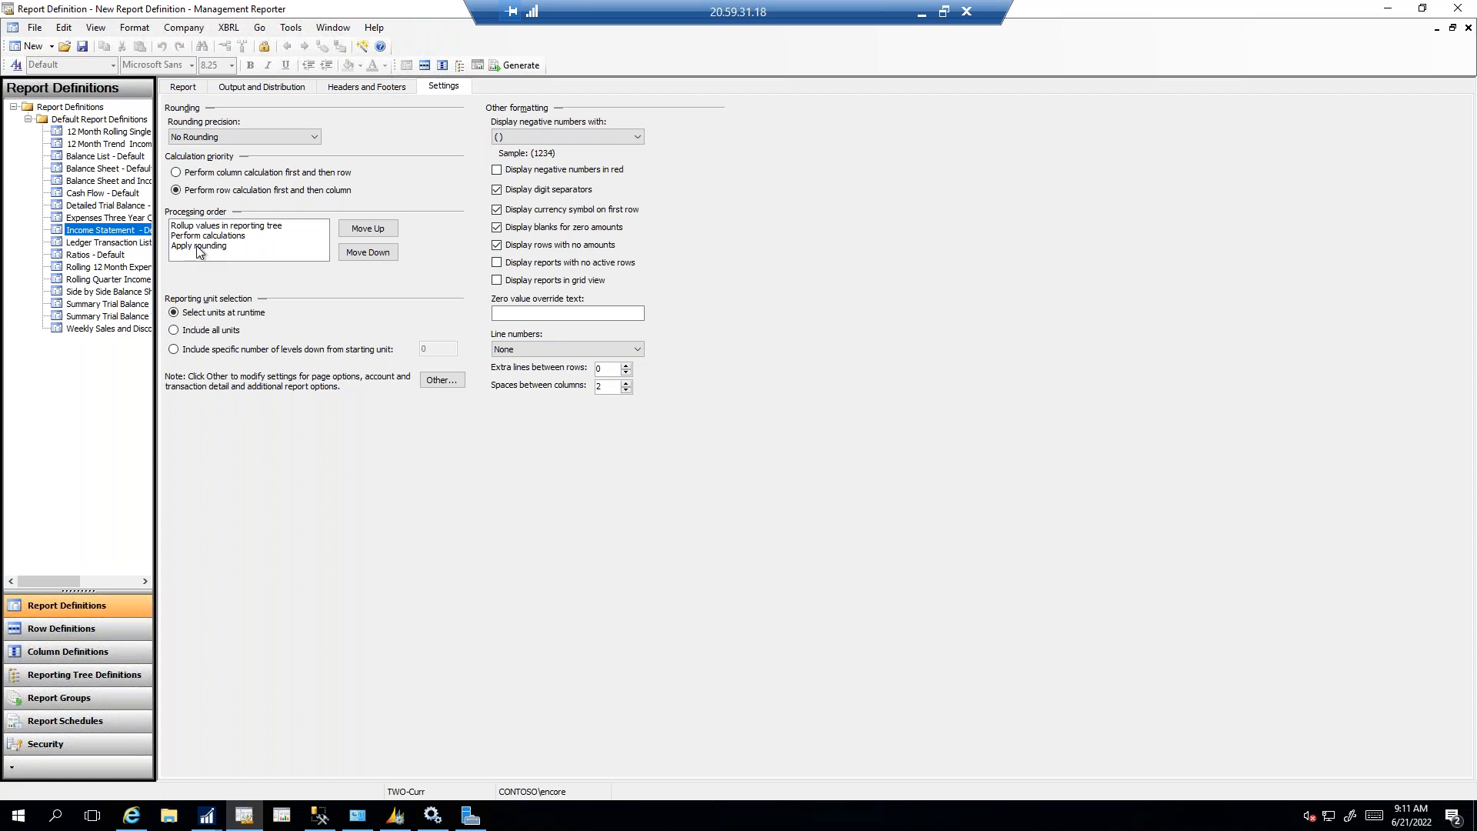
pyautogui.click(214, 144)
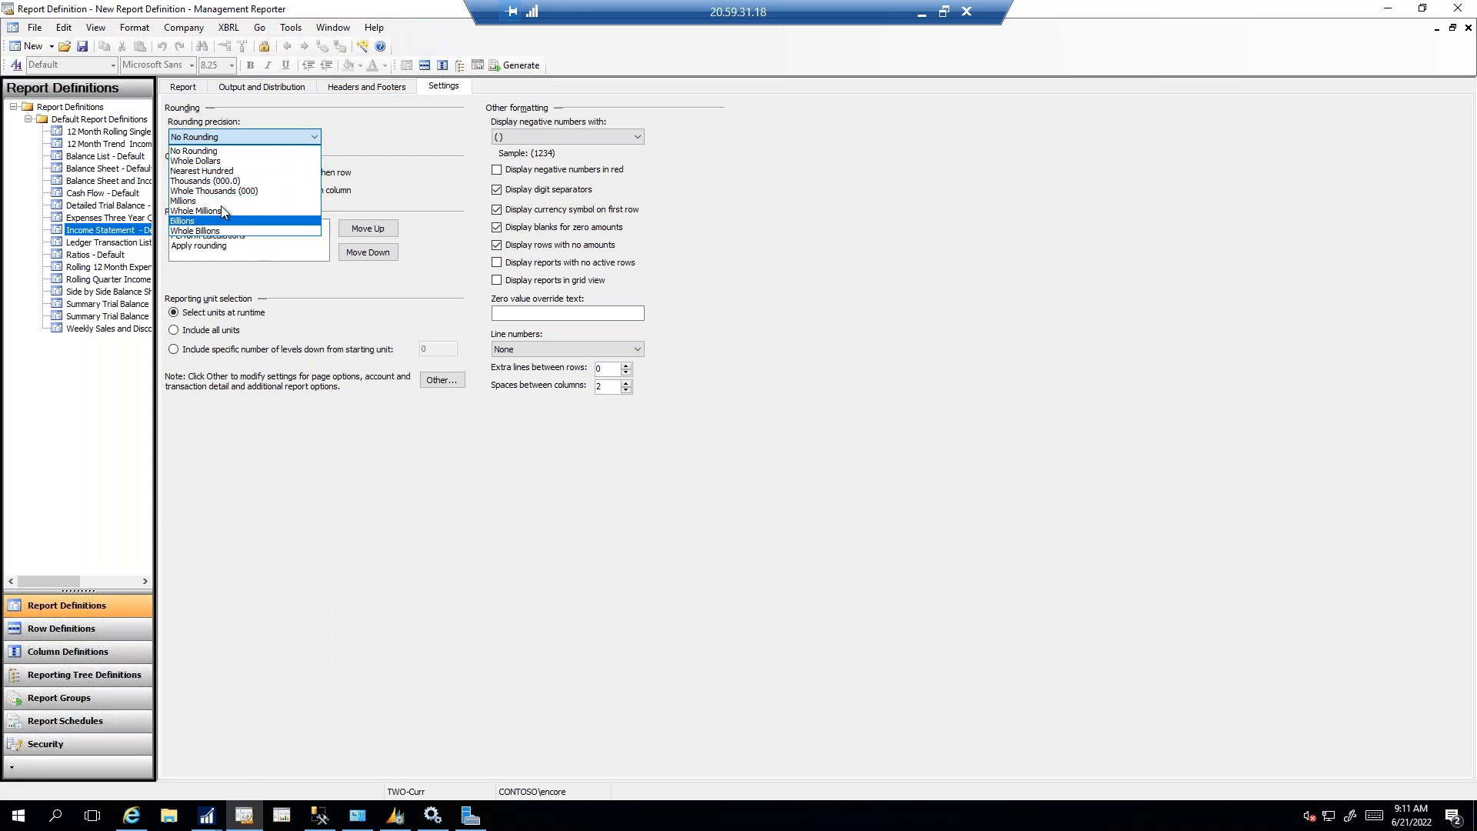
pyautogui.click(202, 154)
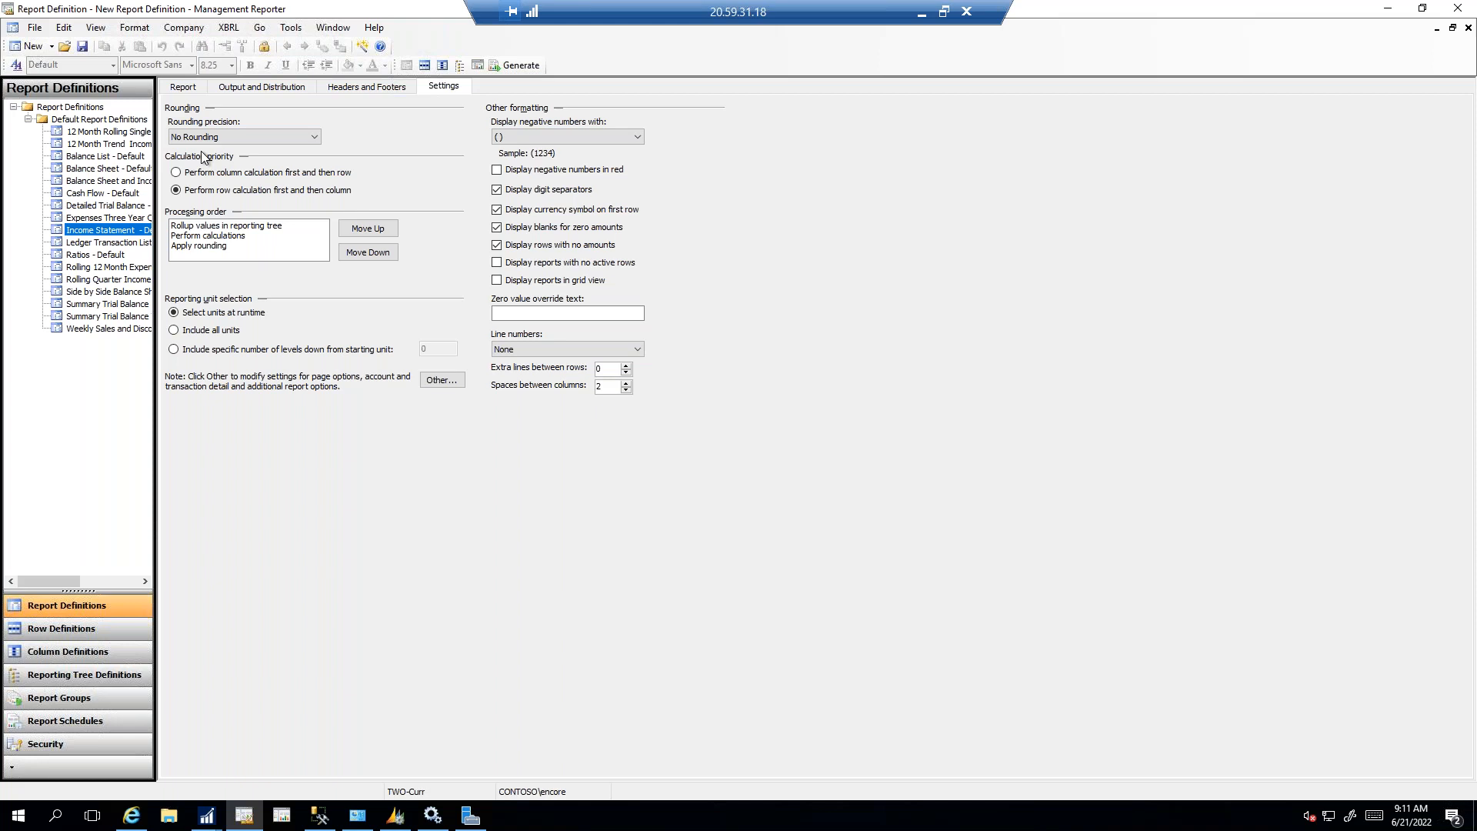
# Step: Open the report's Summary Income Statement row definition and insert a new row above Sales Returns and Discounts
pyautogui.click(183, 86)
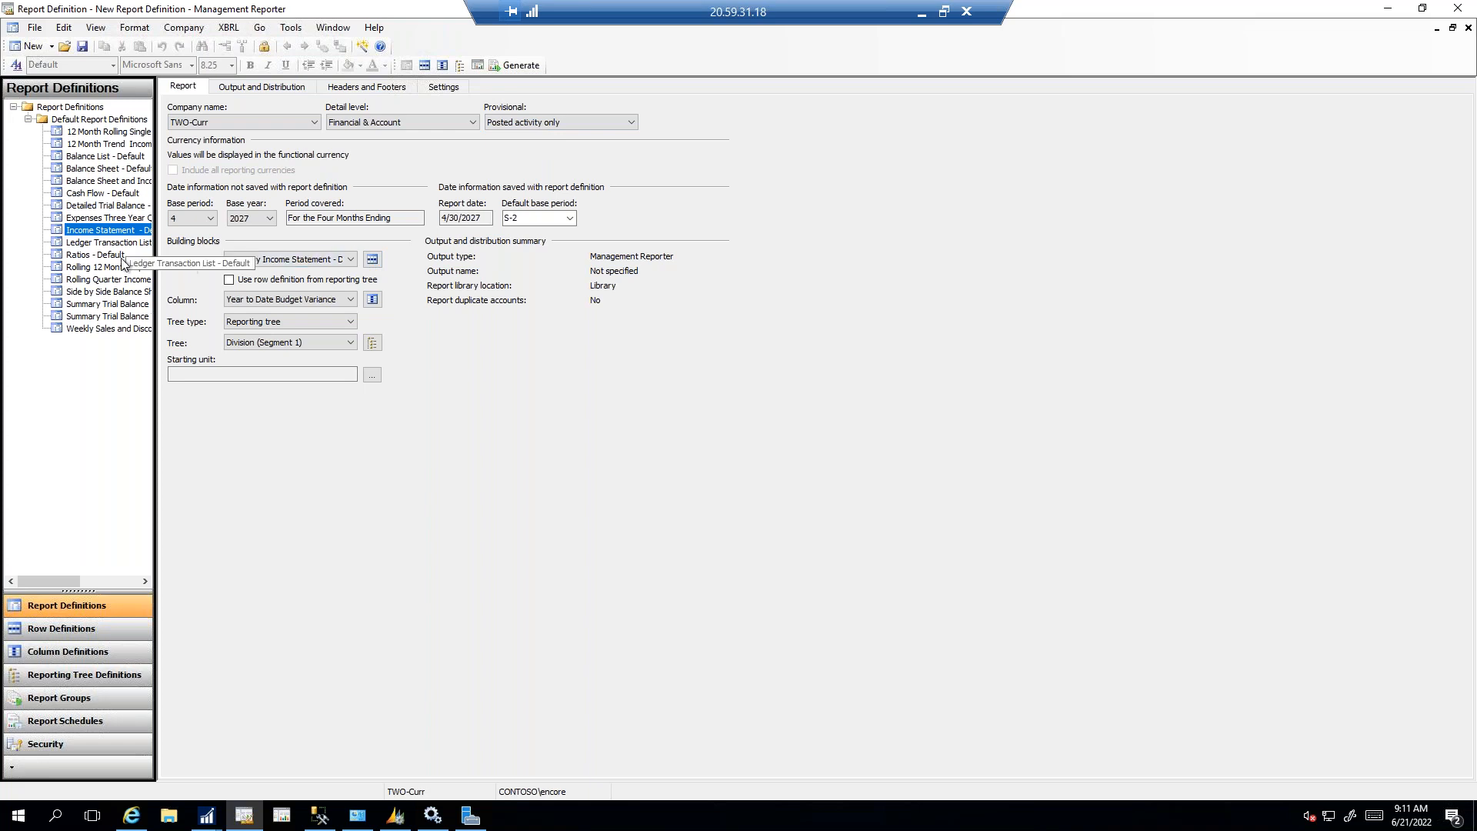
pyautogui.click(372, 259)
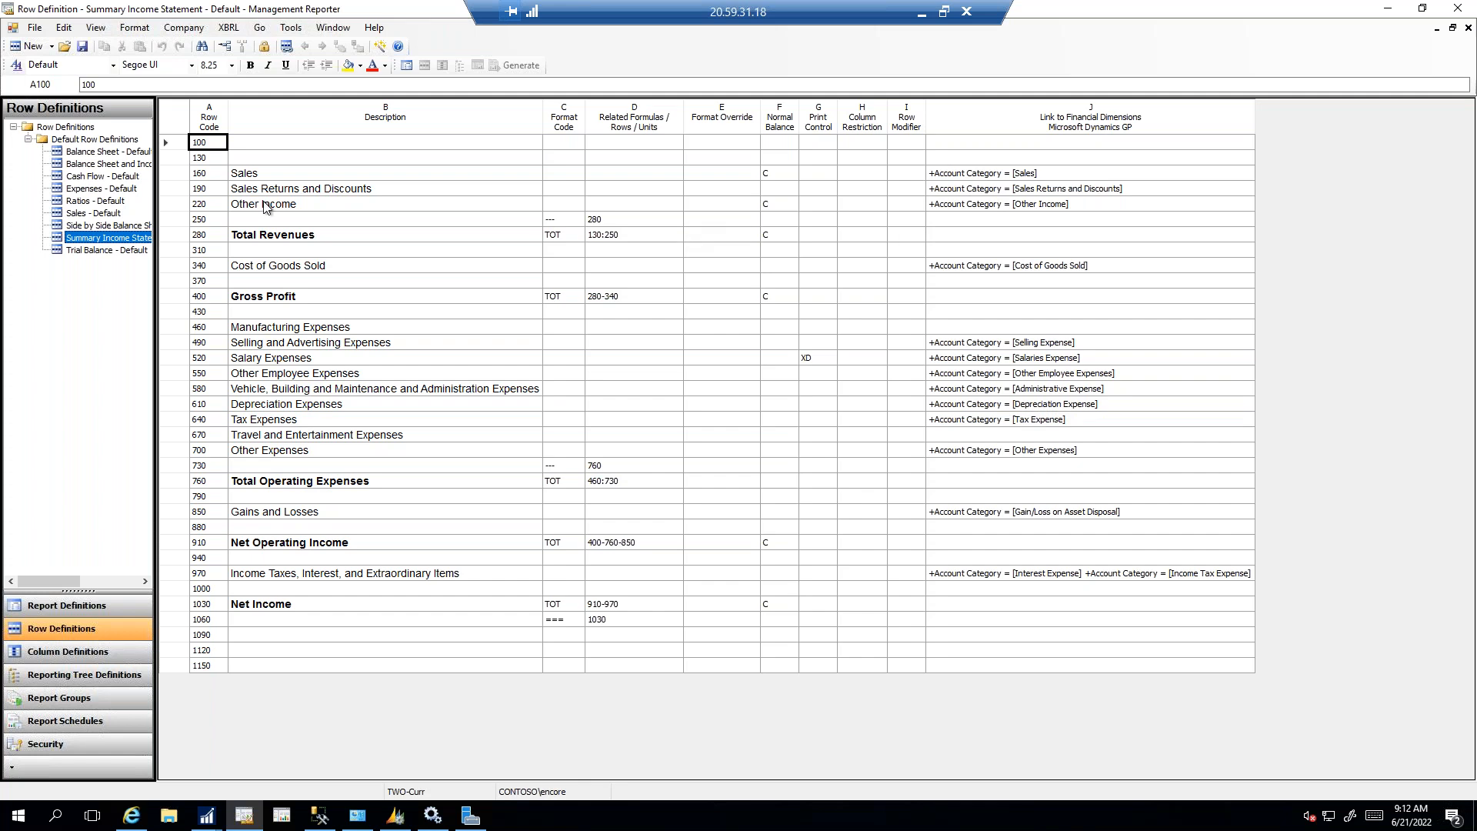
pyautogui.click(175, 189)
pyautogui.rightClick(176, 190)
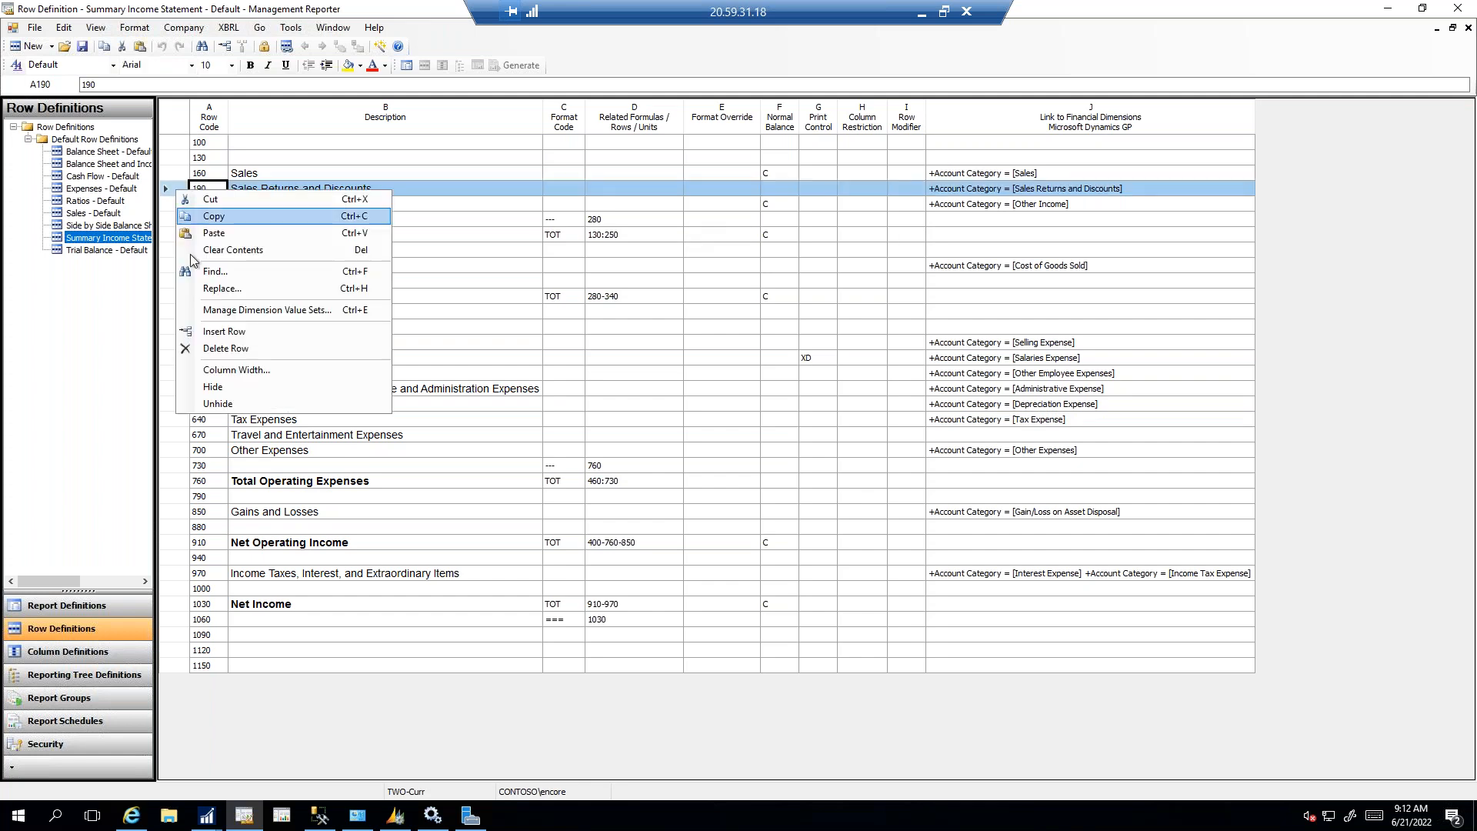
pyautogui.click(223, 331)
# Step: Describe the new row 175 as "Sales by account" and set its normal balance to C
pyautogui.click(244, 190)
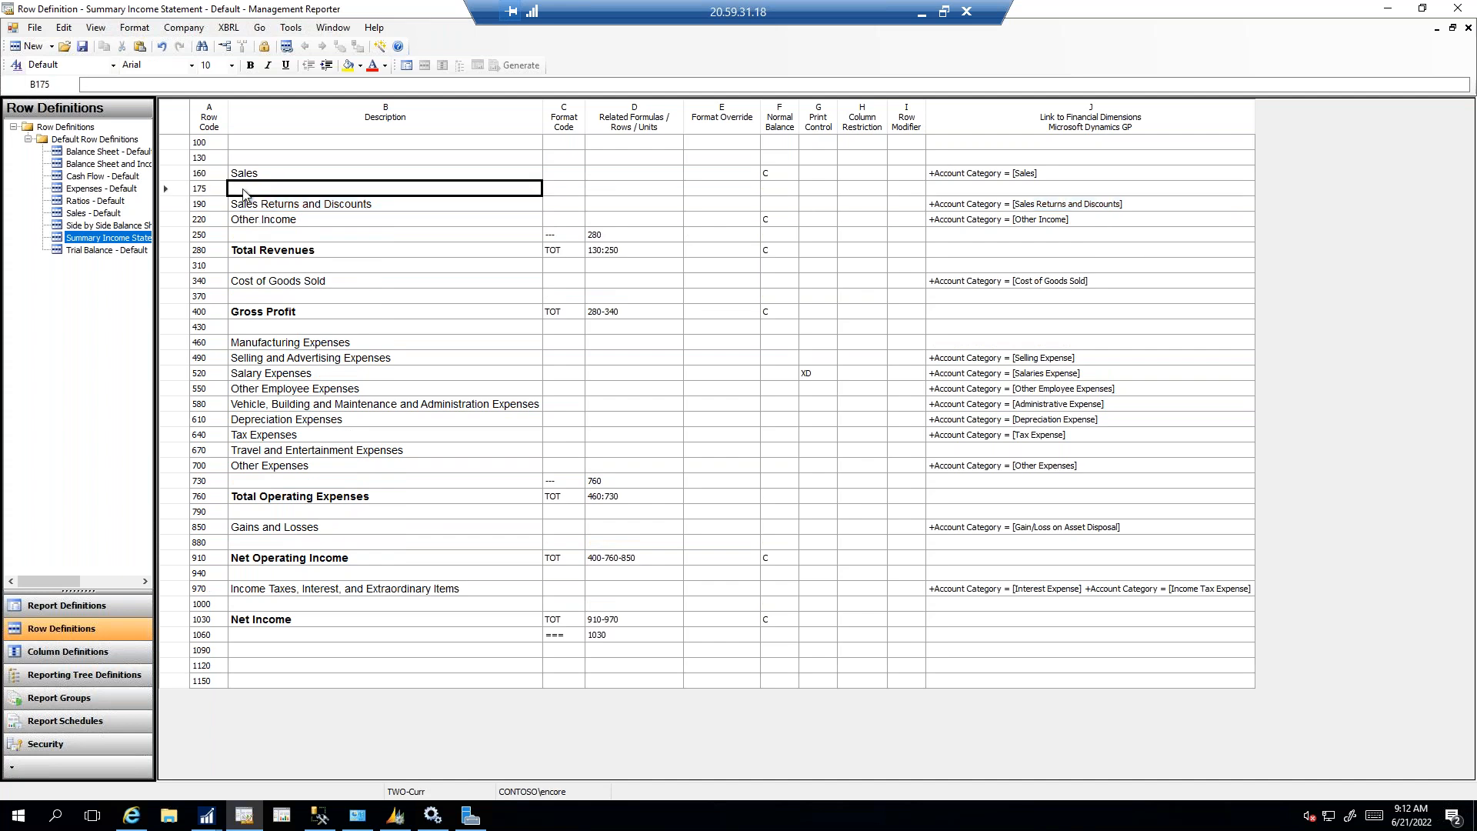
pyautogui.write('Sale')
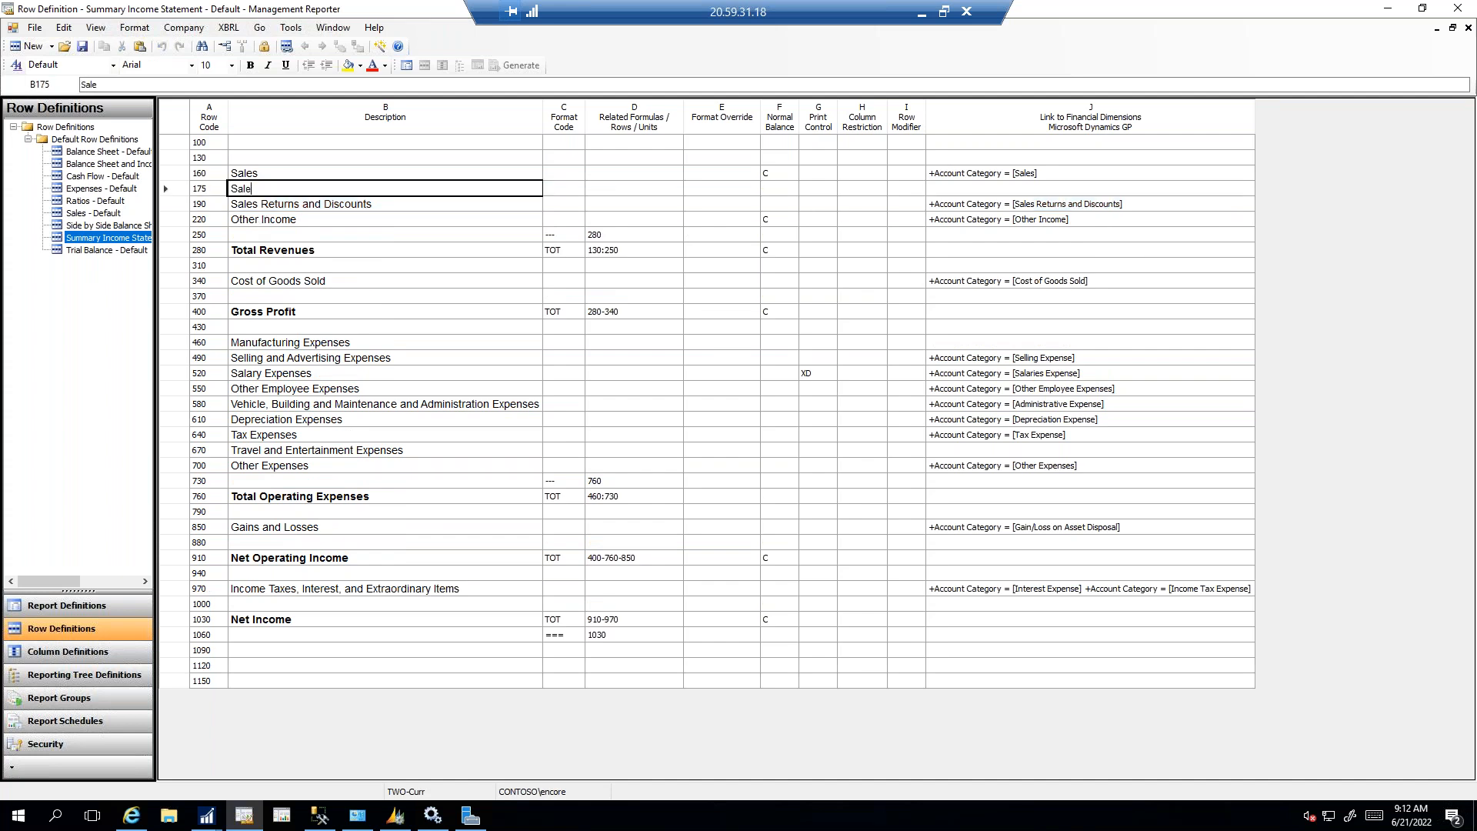
pyautogui.write('s by account')
pyautogui.press('Tab')
pyautogui.press('Tab')
pyautogui.press('Tab')
pyautogui.press('Tab')
pyautogui.write('C')
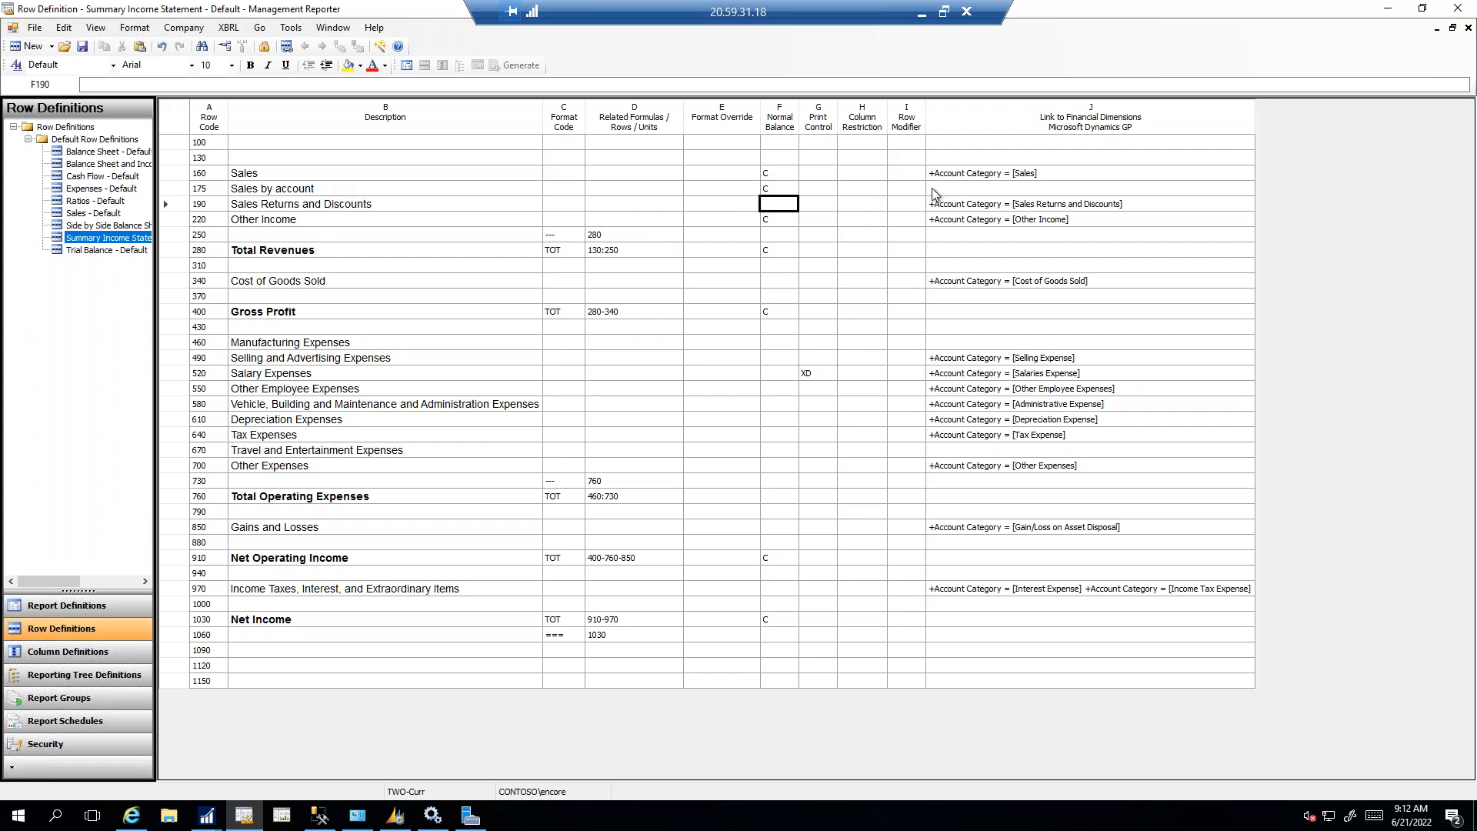
# Step: Link the Sales by account row's financial dimensions to account 4100, chosen from the account list as an individual account
pyautogui.click(972, 193)
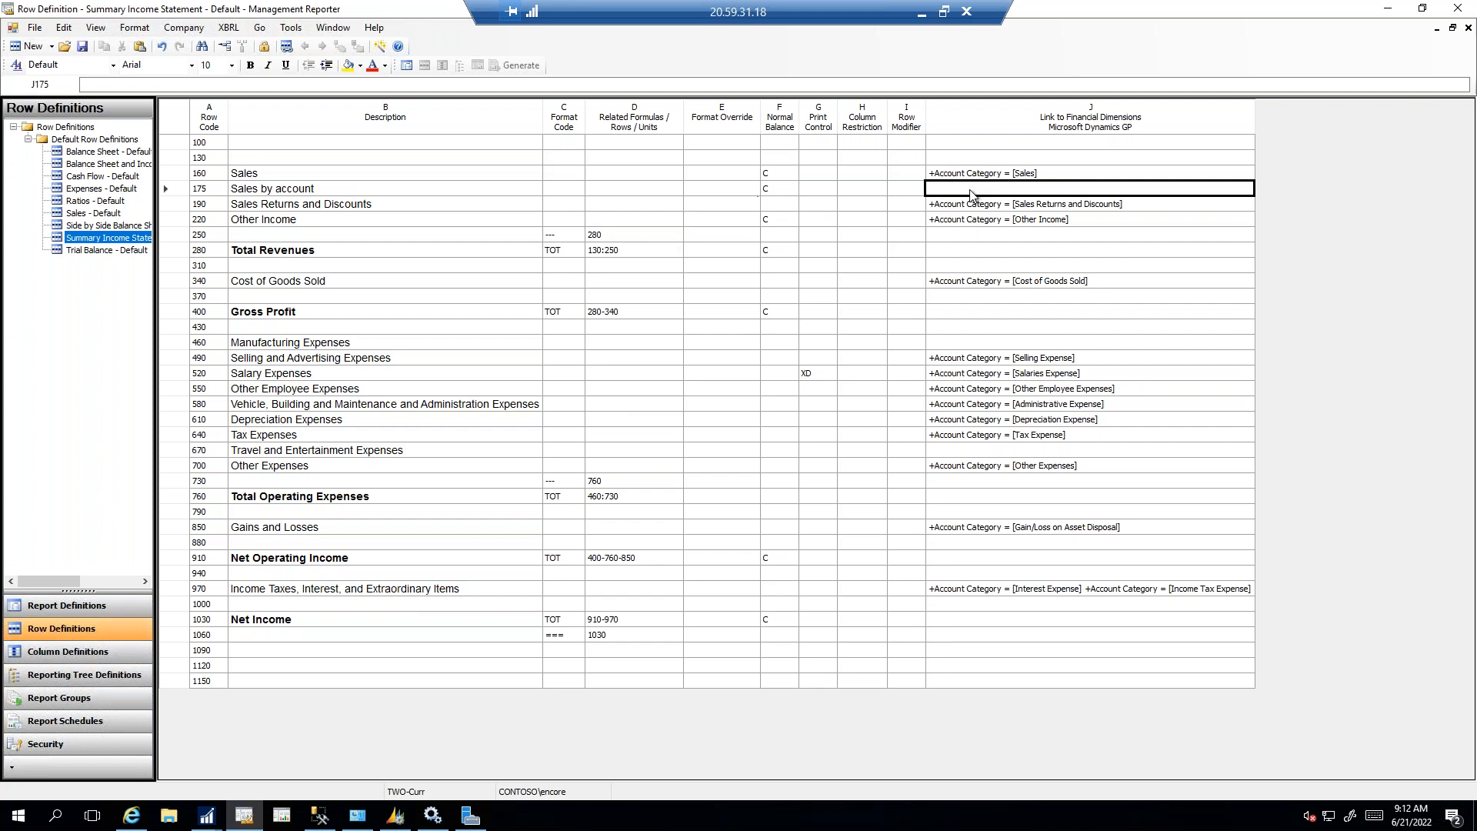
pyautogui.doubleClick(971, 192)
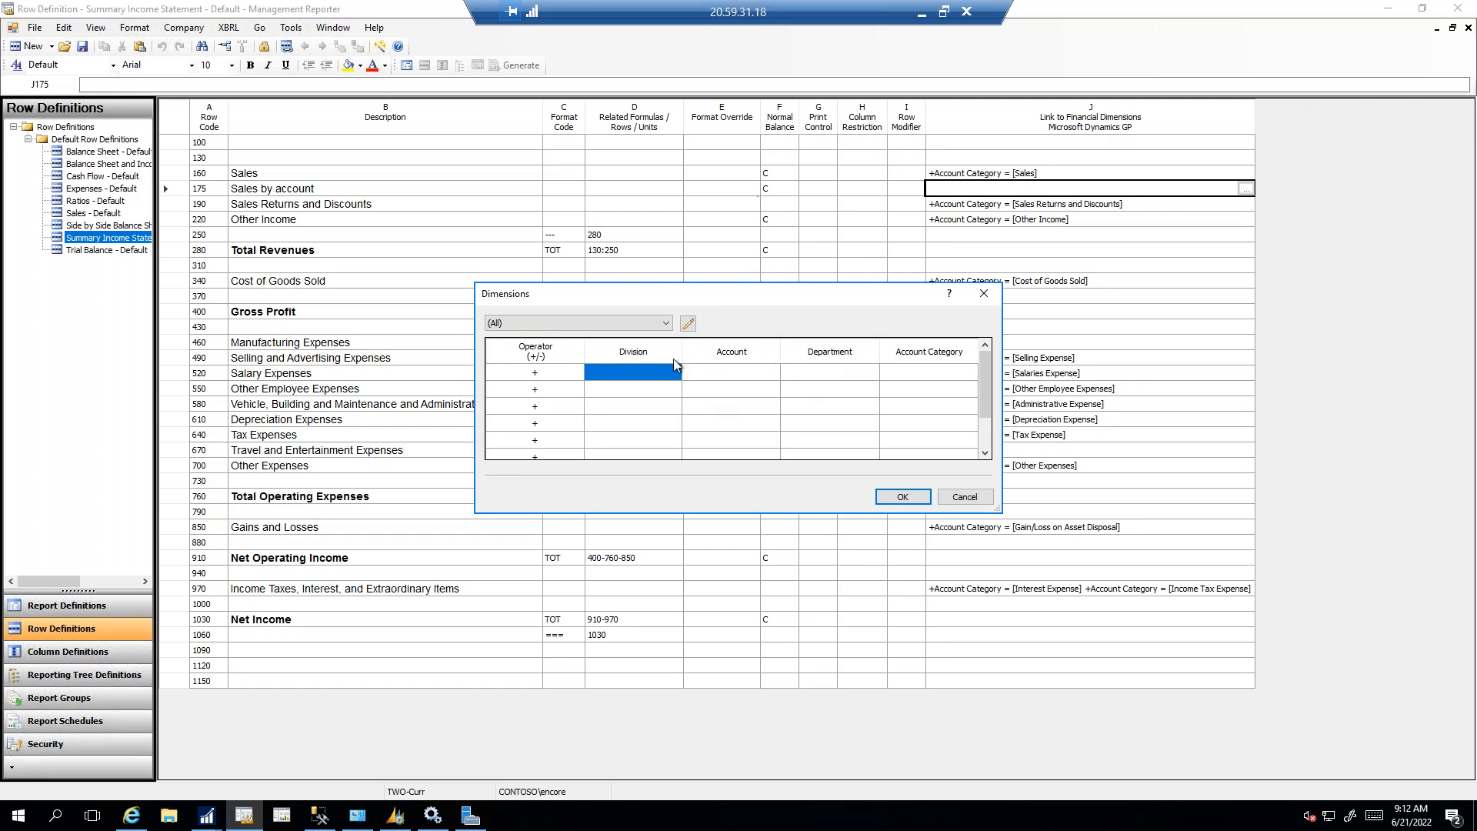
pyautogui.click(725, 374)
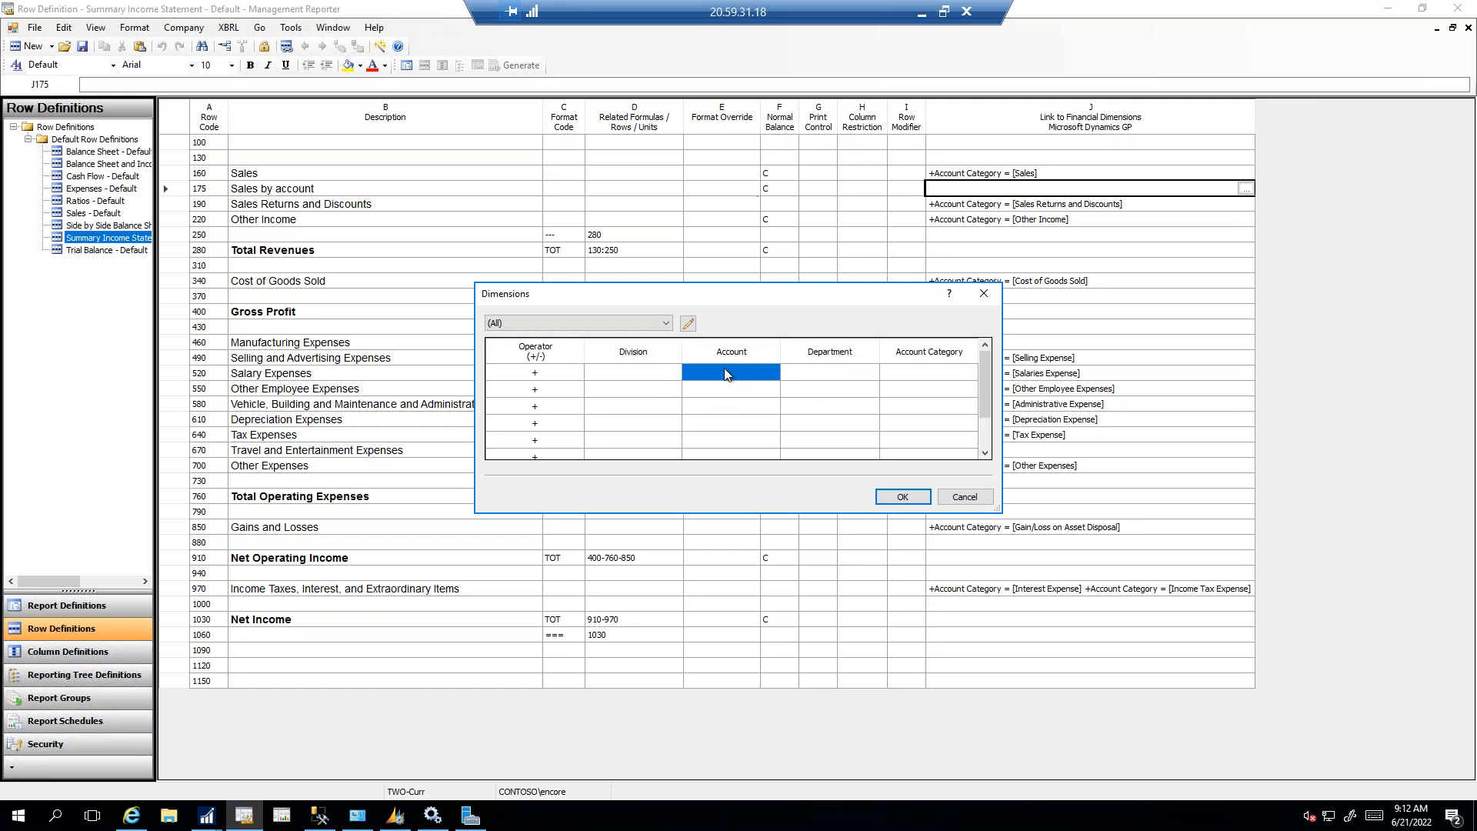
pyautogui.doubleClick(725, 373)
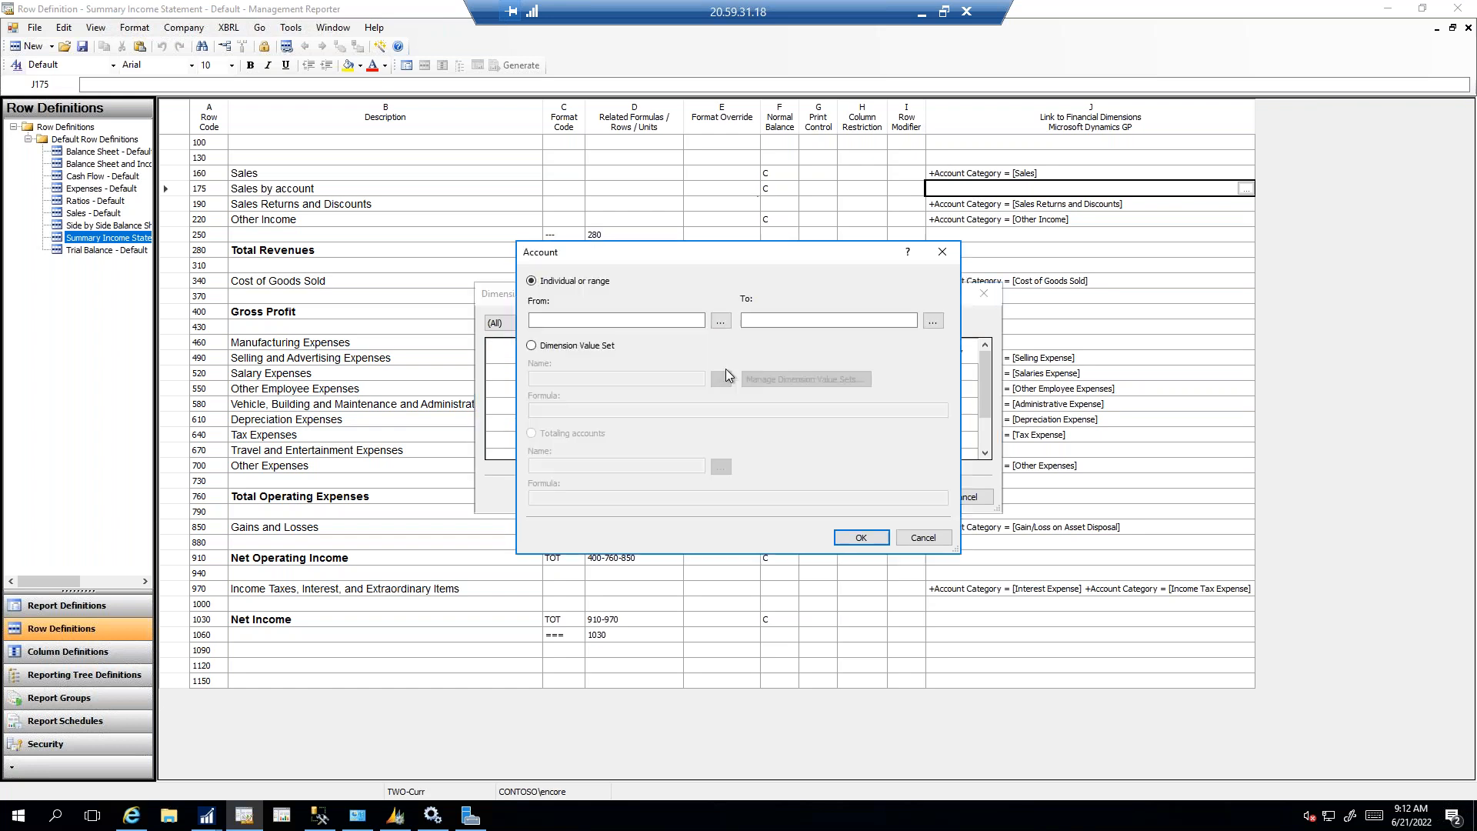
pyautogui.click(720, 321)
pyautogui.scroll(-20, 692, 427)
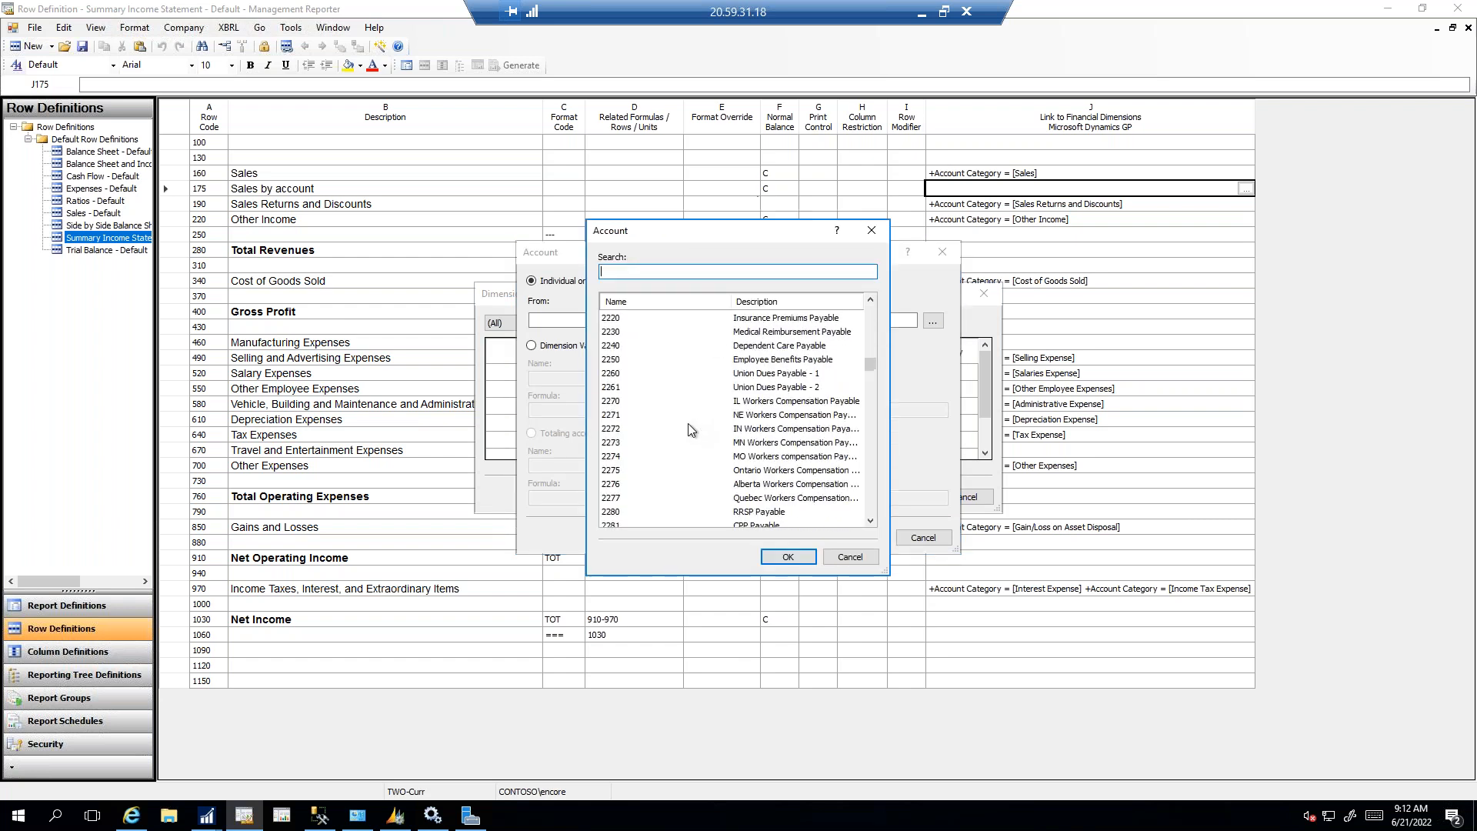
pyautogui.scroll(6, 687, 428)
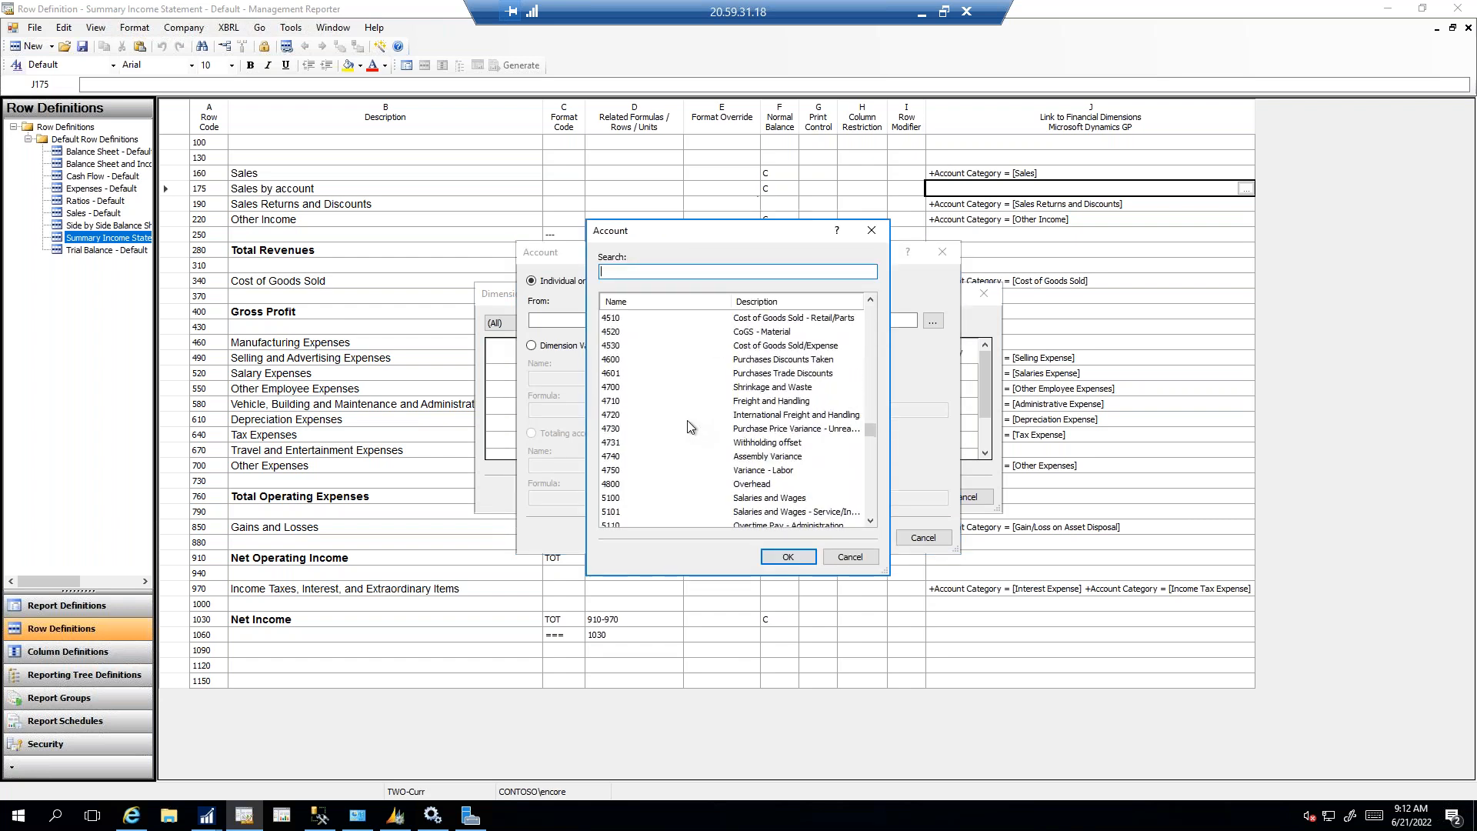
pyautogui.scroll(6, 683, 416)
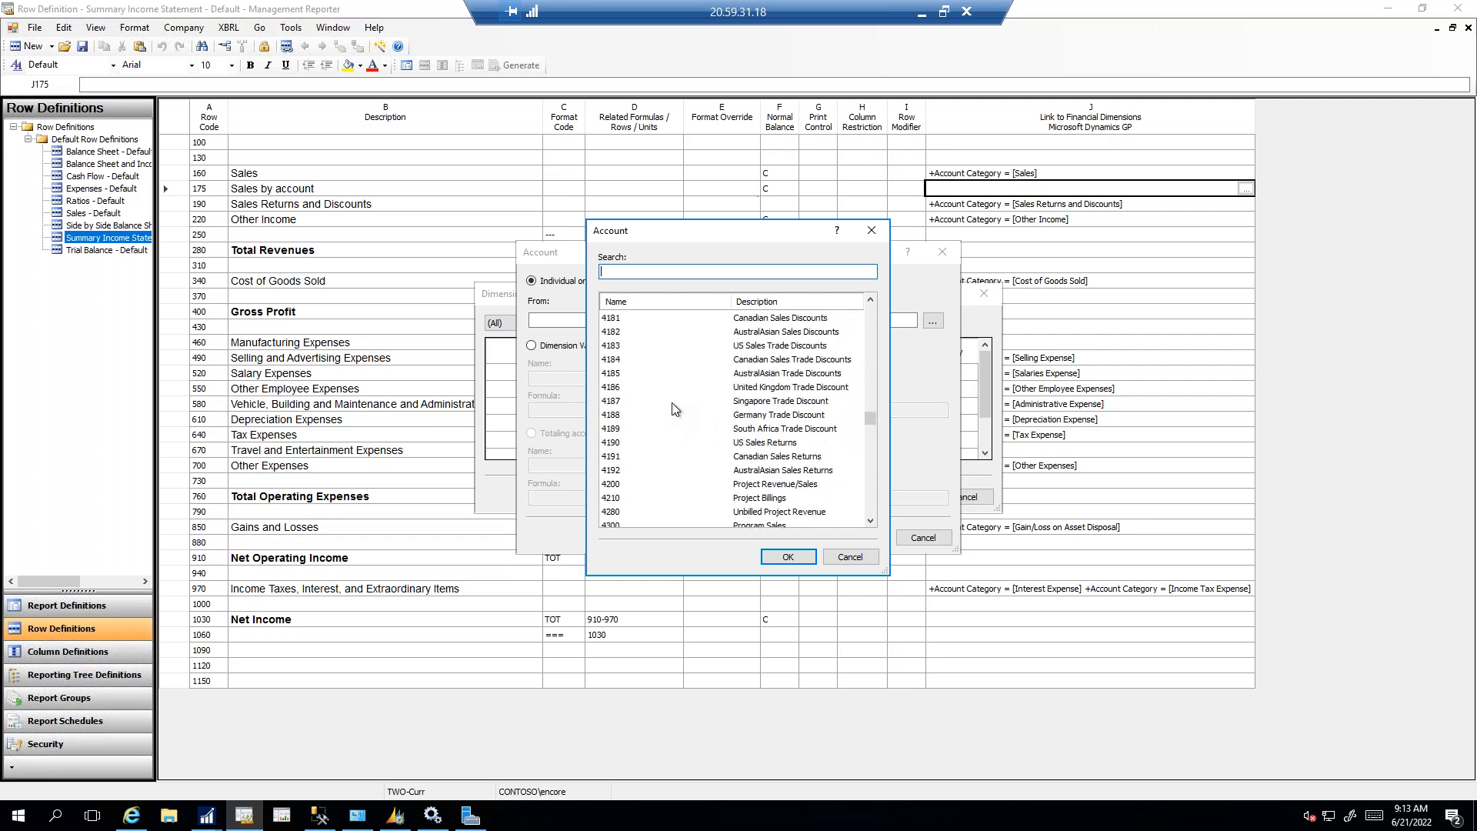
pyautogui.scroll(7, 671, 403)
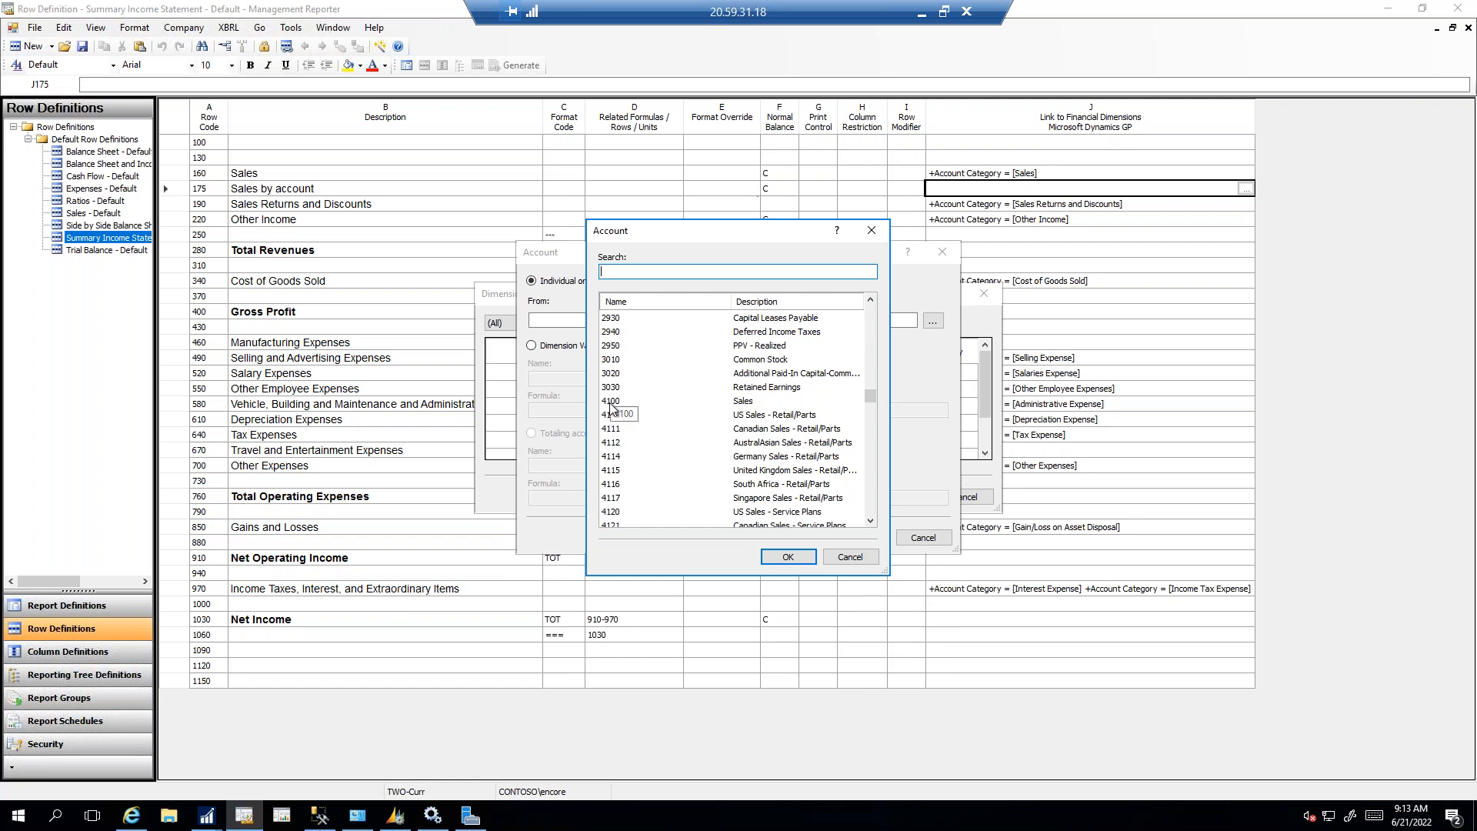
pyautogui.doubleClick(616, 401)
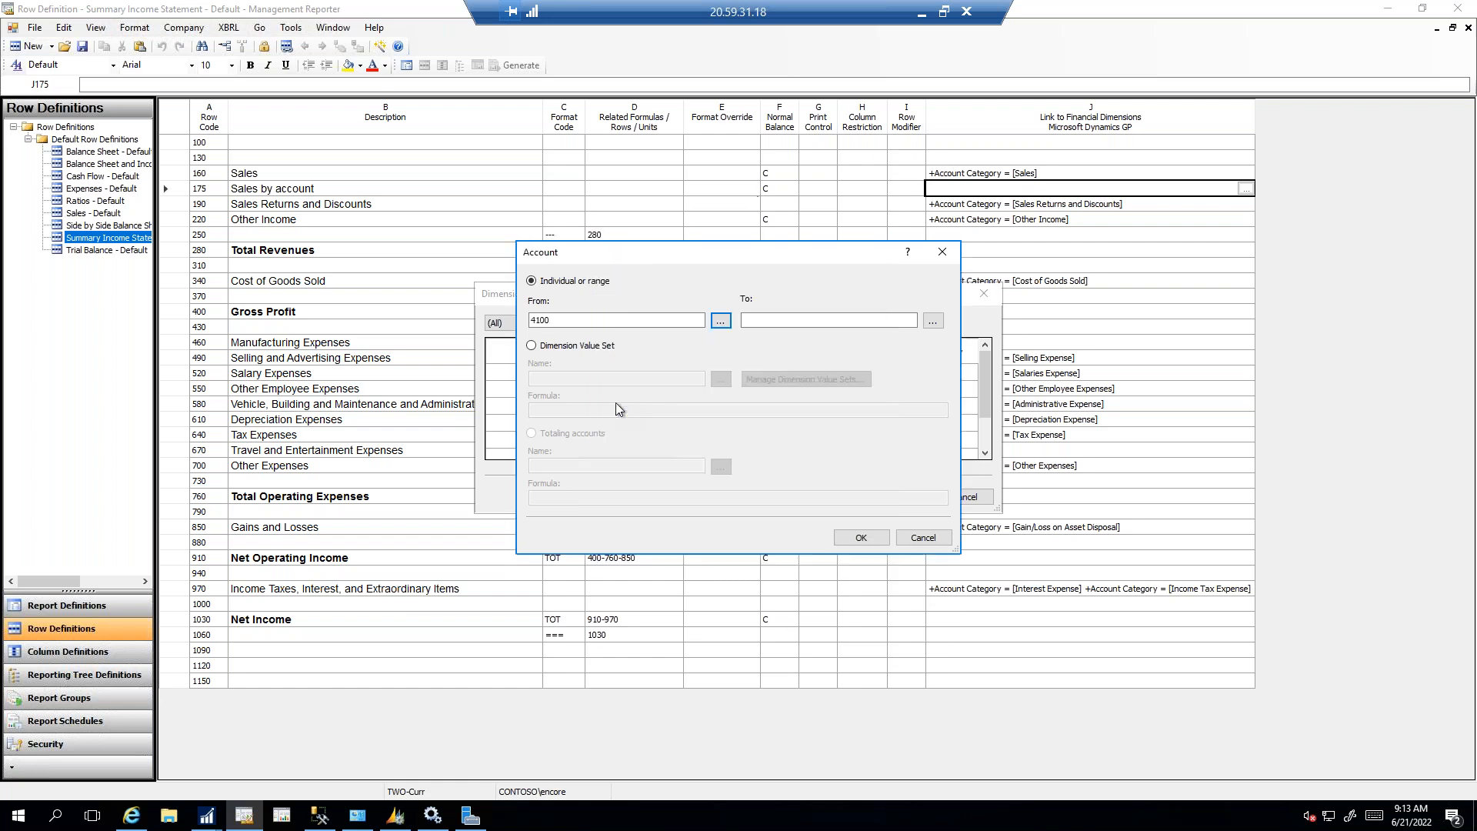
pyautogui.click(861, 543)
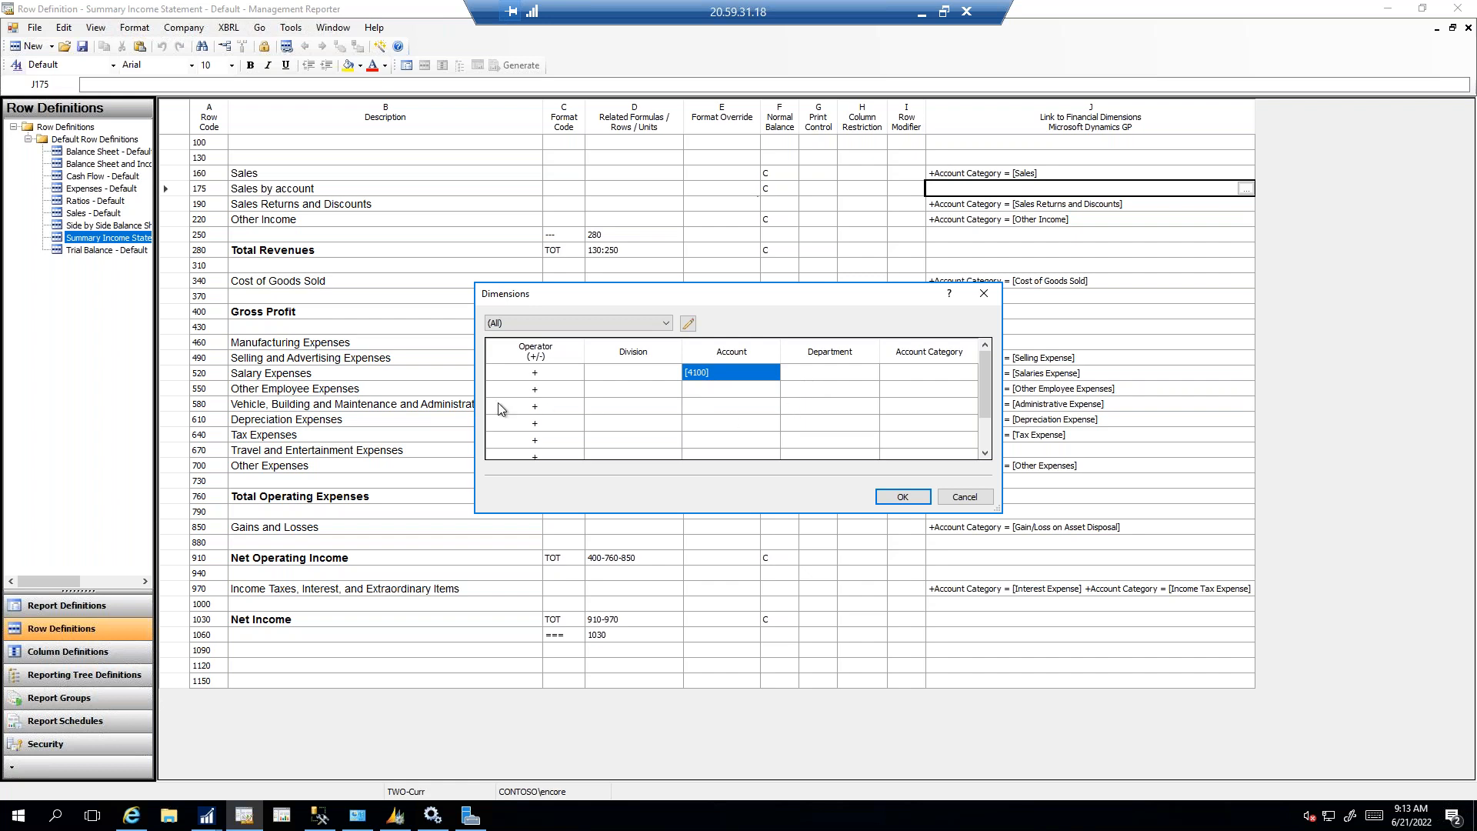
# Step: Set the operator of the second dimension line to minus and accept the Sales by account row's dimensions
pyautogui.click(536, 390)
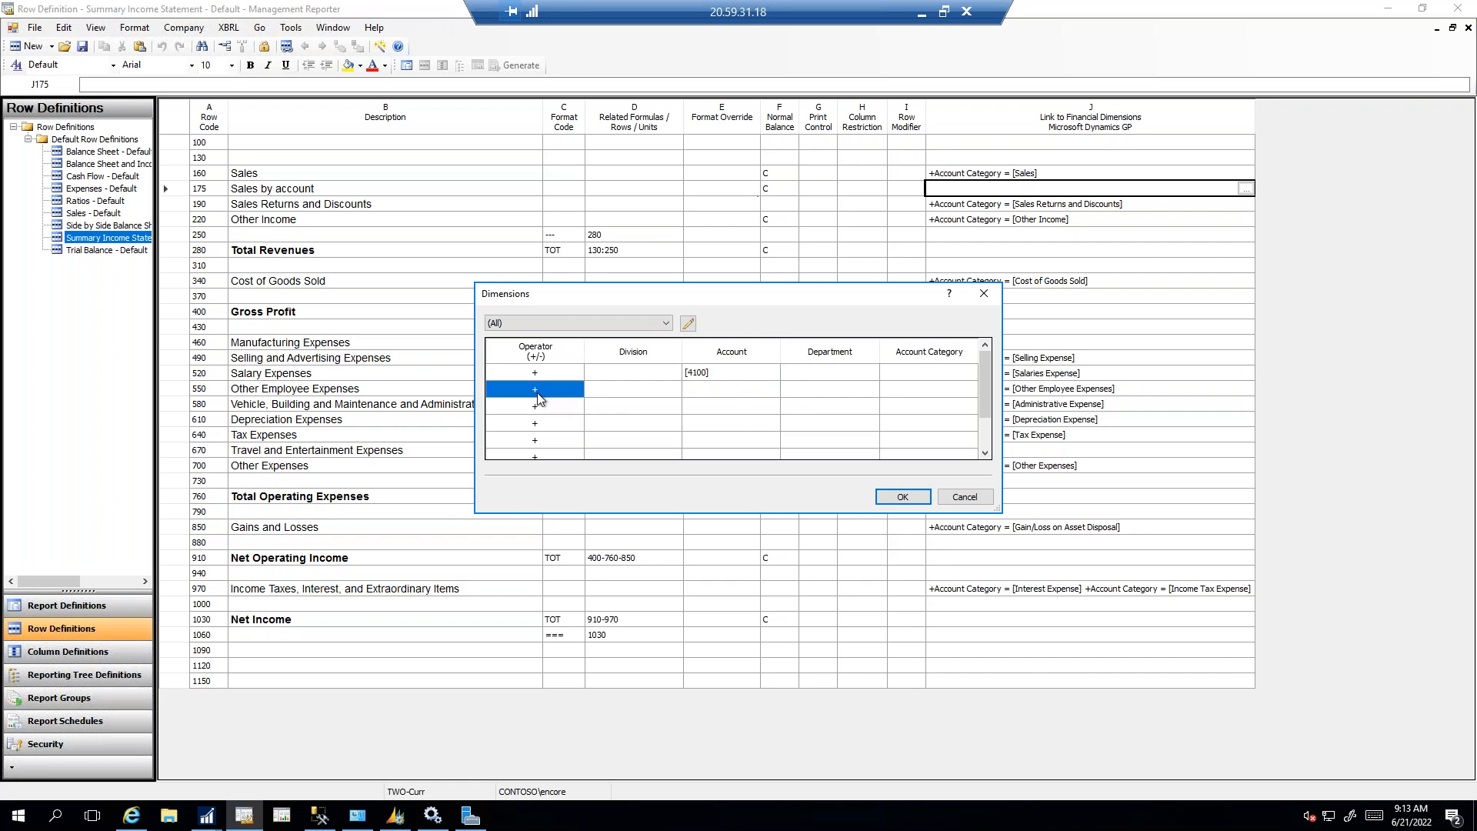
pyautogui.click(536, 392)
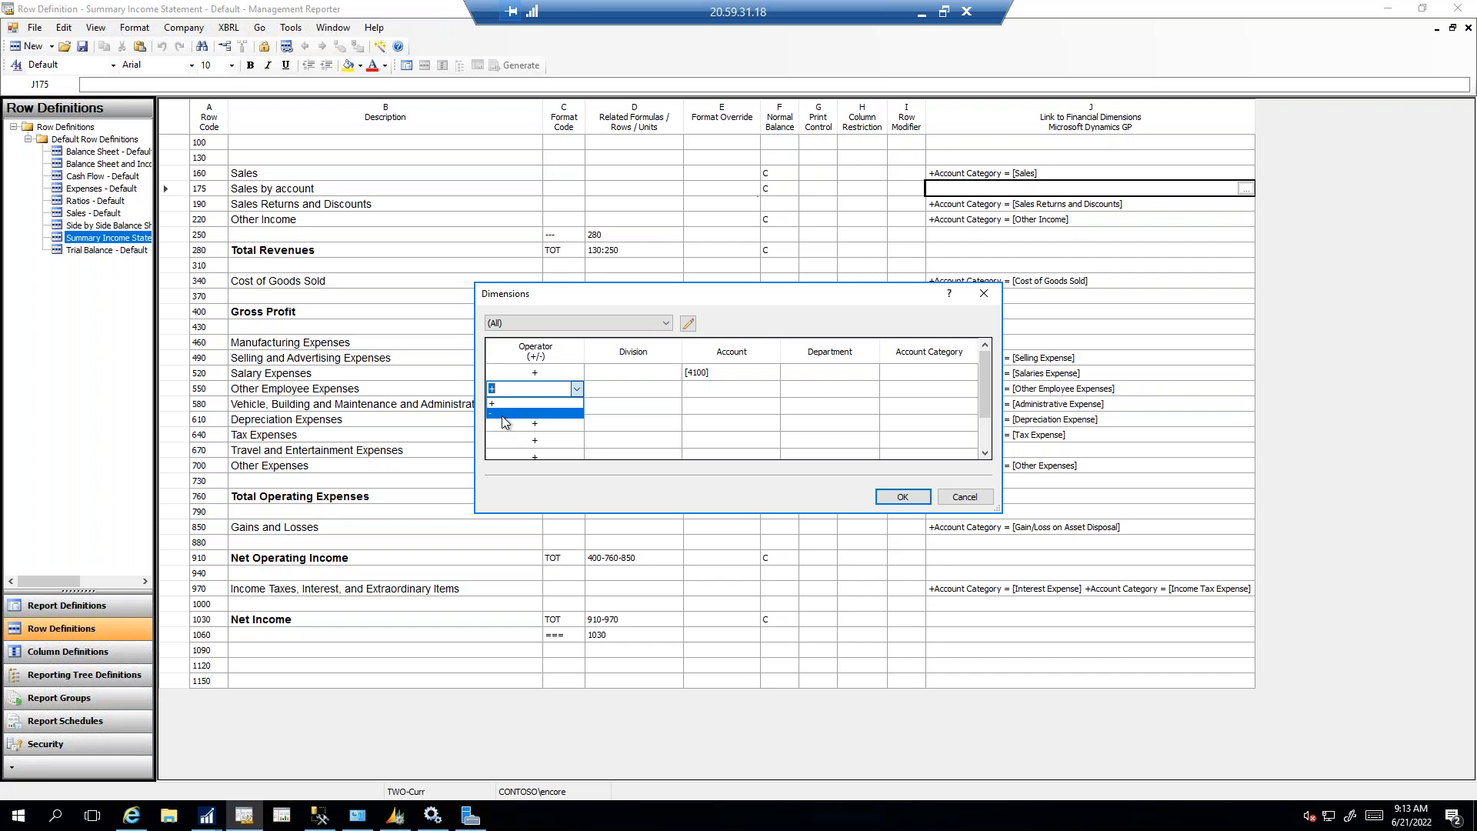
pyautogui.click(501, 422)
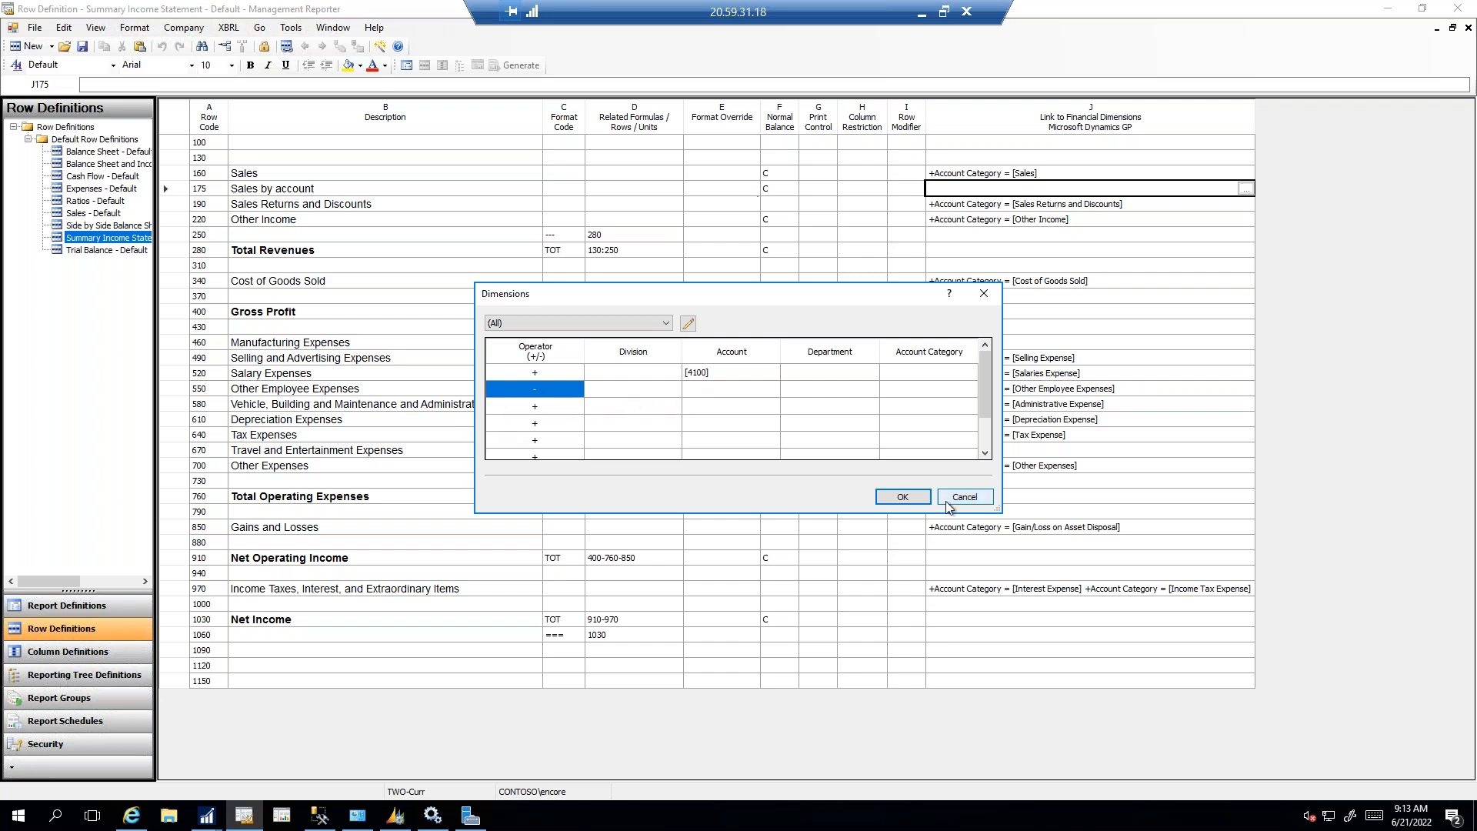
pyautogui.click(903, 499)
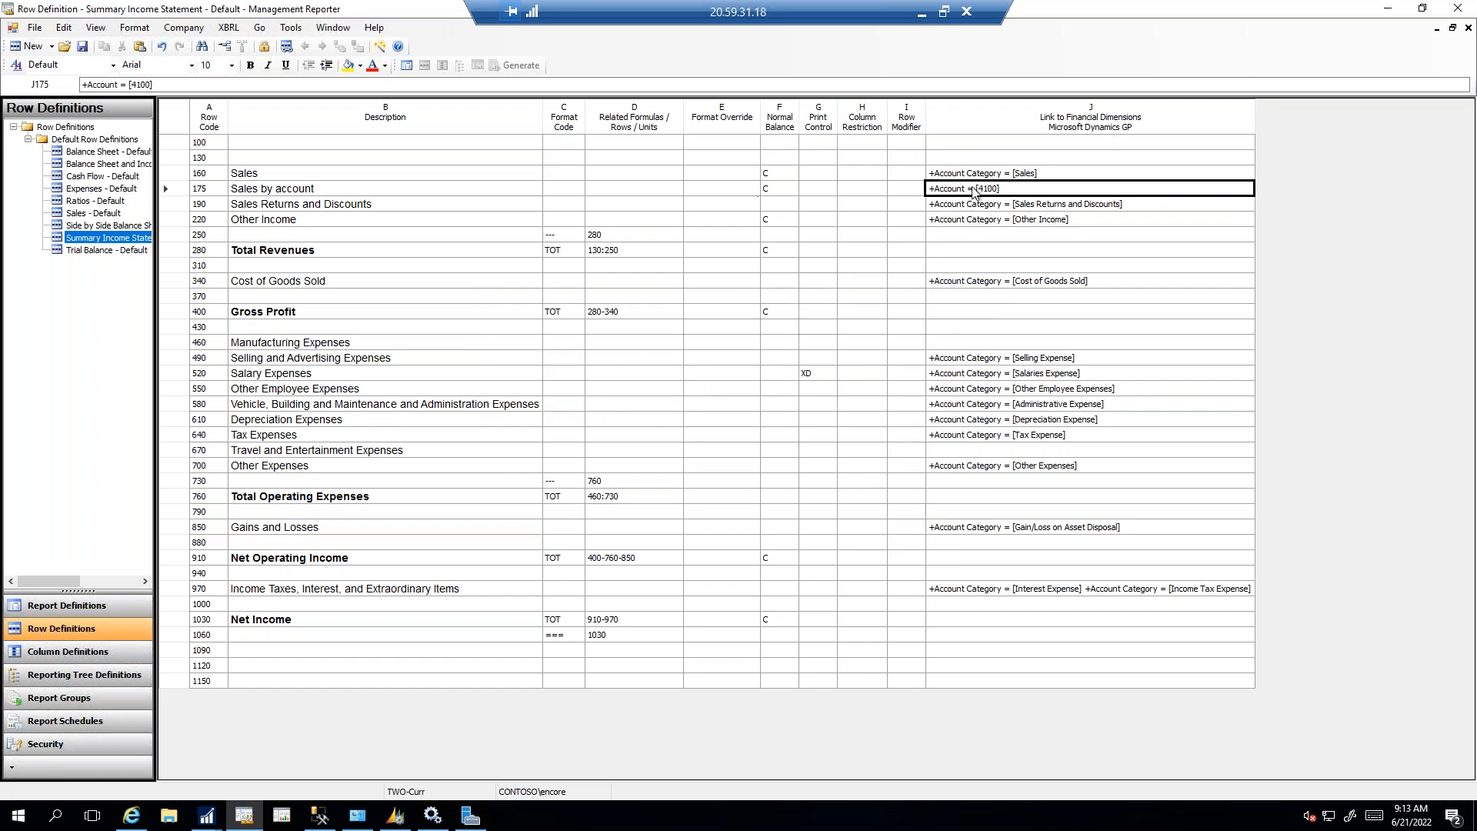
# Step: Subtract account 4100 from the Sales row's link by adding a minus line for it below the Sales account category
pyautogui.doubleClick(1013, 173)
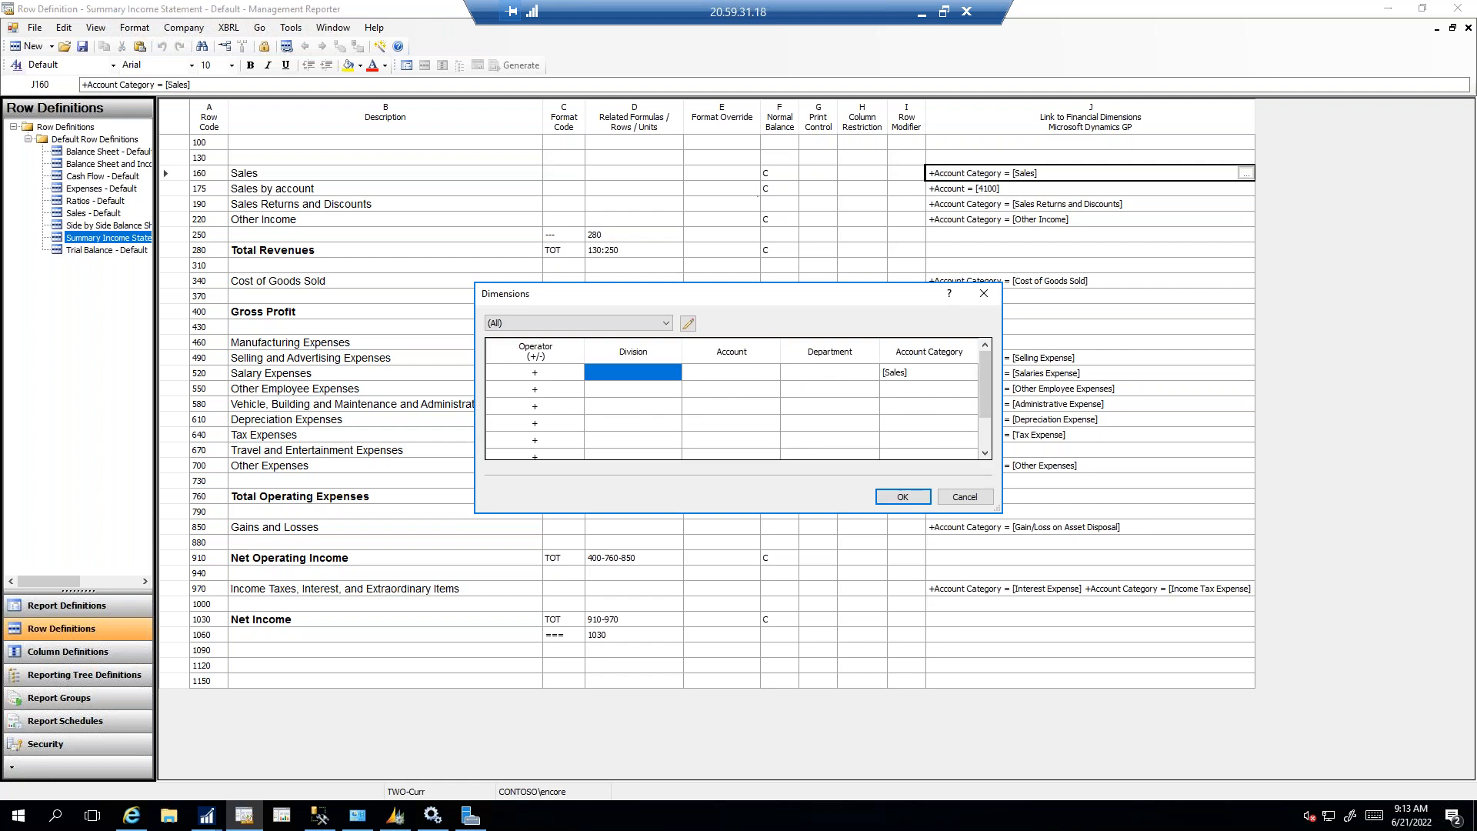
pyautogui.click(538, 391)
pyautogui.click(537, 394)
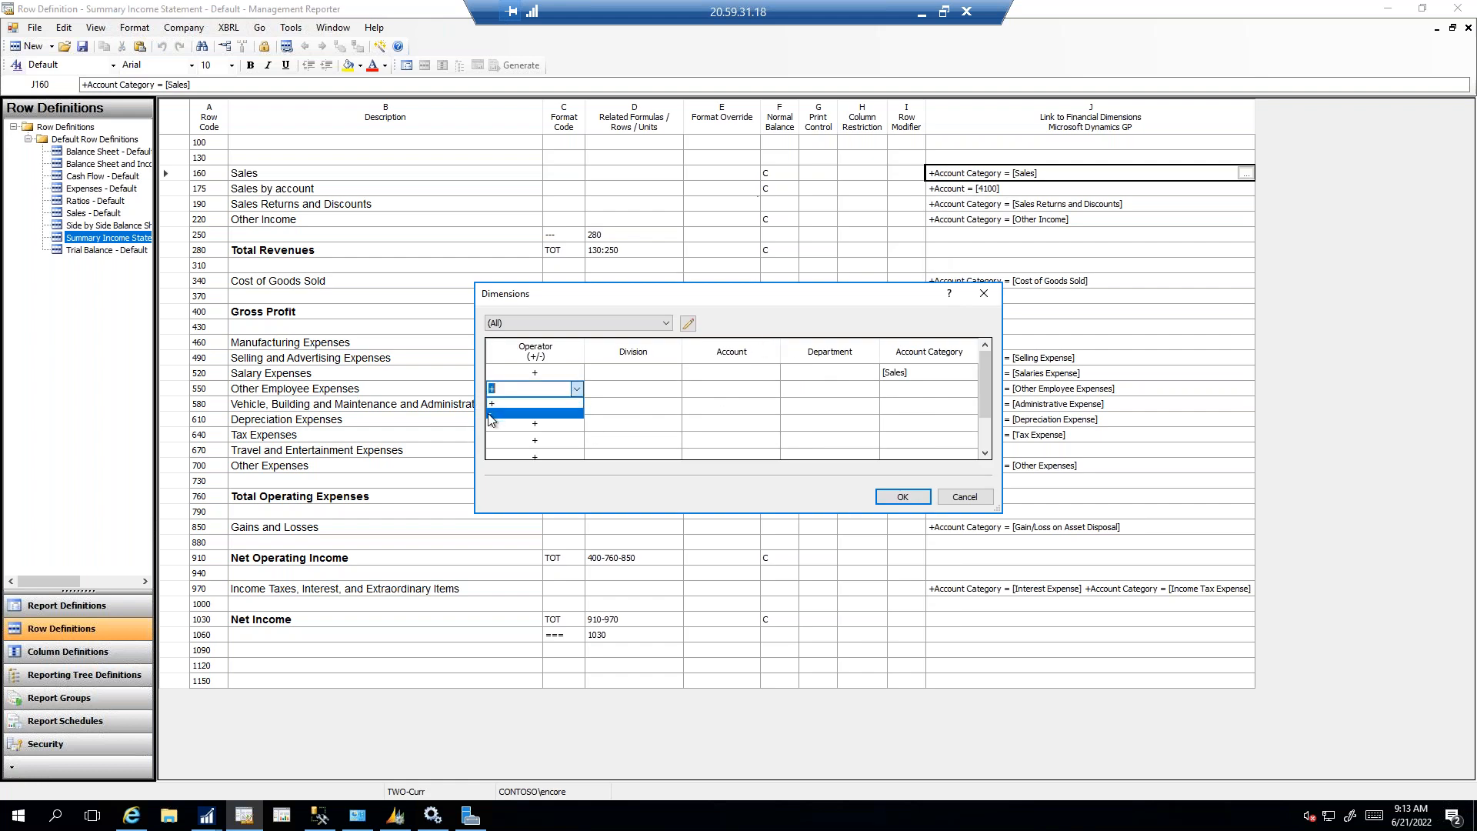
pyautogui.click(494, 420)
pyautogui.click(718, 390)
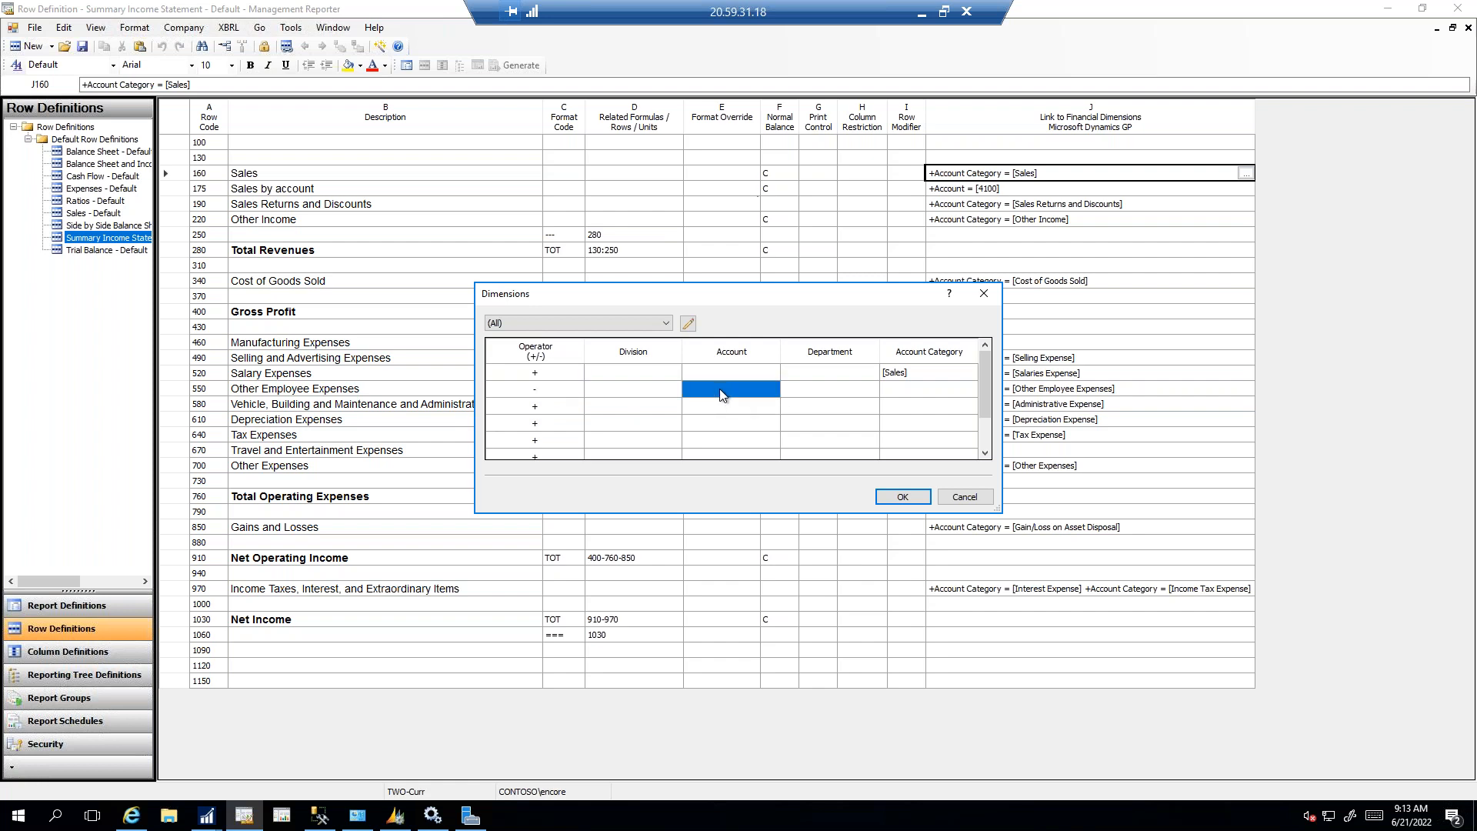
pyautogui.write('4100')
pyautogui.click(901, 497)
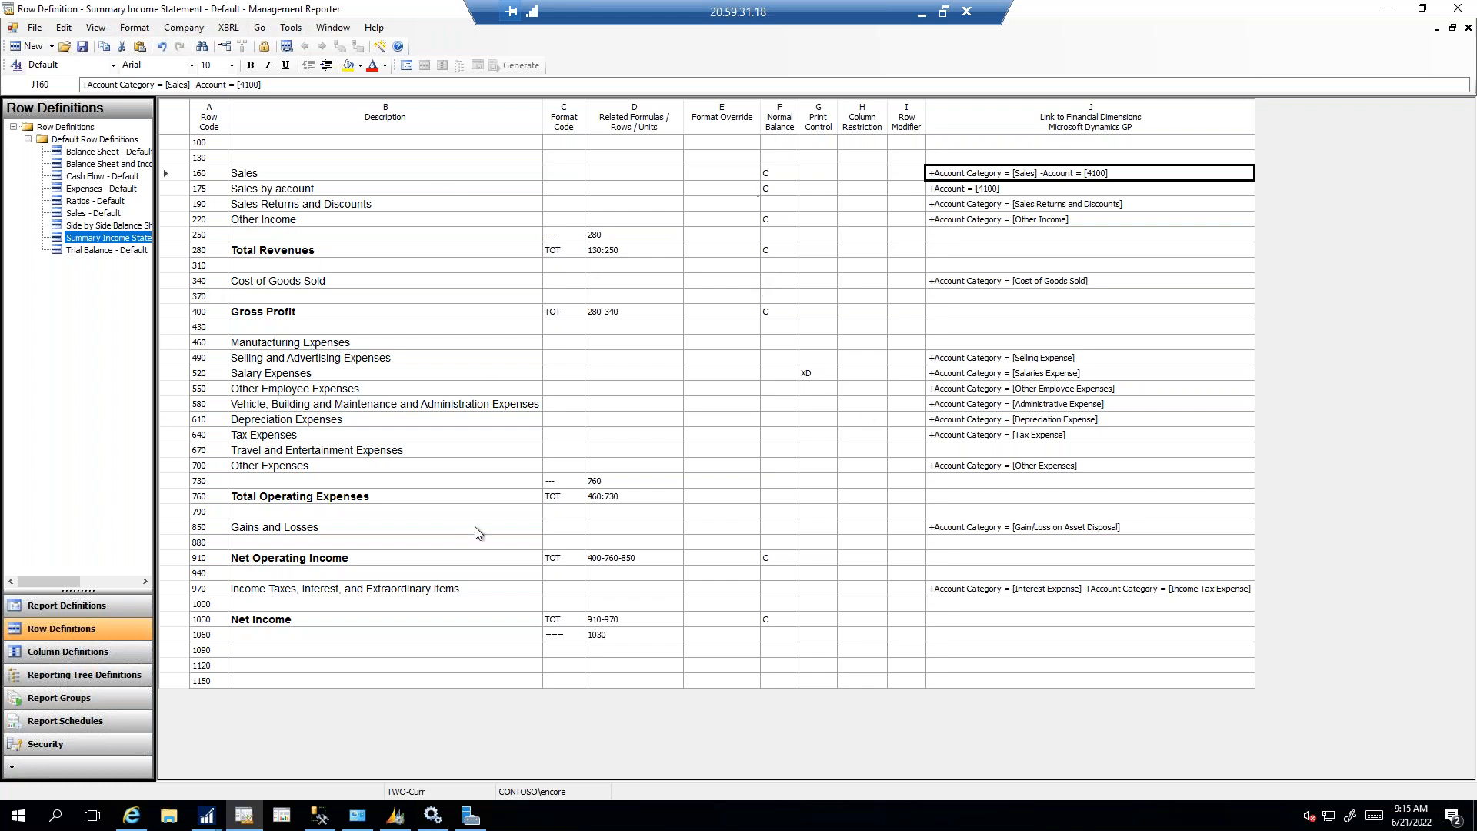
# Step: Close the row definition and open the report's Year to Date Budget Variance column definition
pyautogui.click(1467, 28)
pyautogui.click(718, 462)
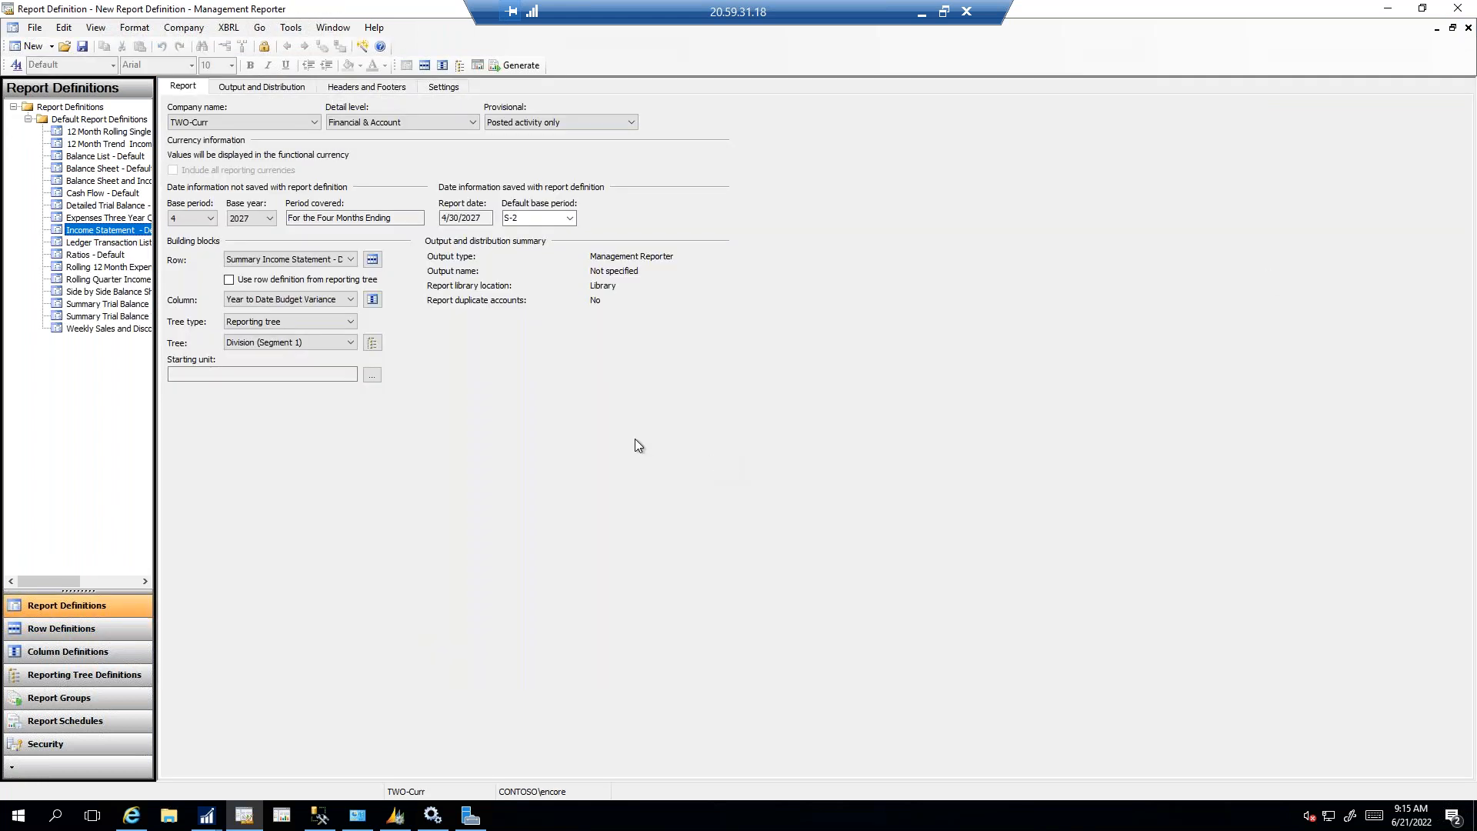
pyautogui.click(373, 299)
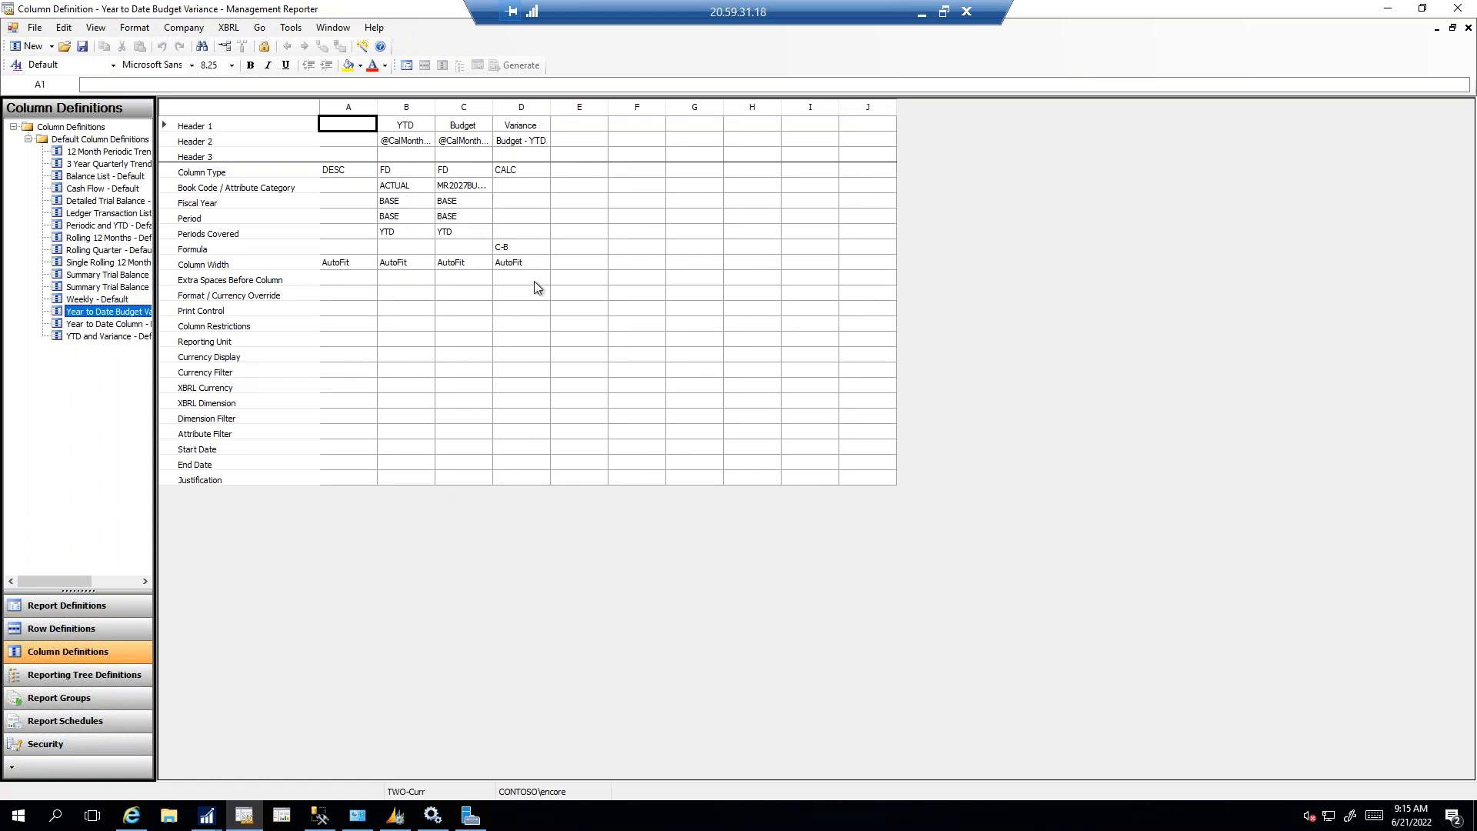
# Step: Insert a column before the YTD column and enter "Current" as its Header 1
pyautogui.rightClick(405, 110)
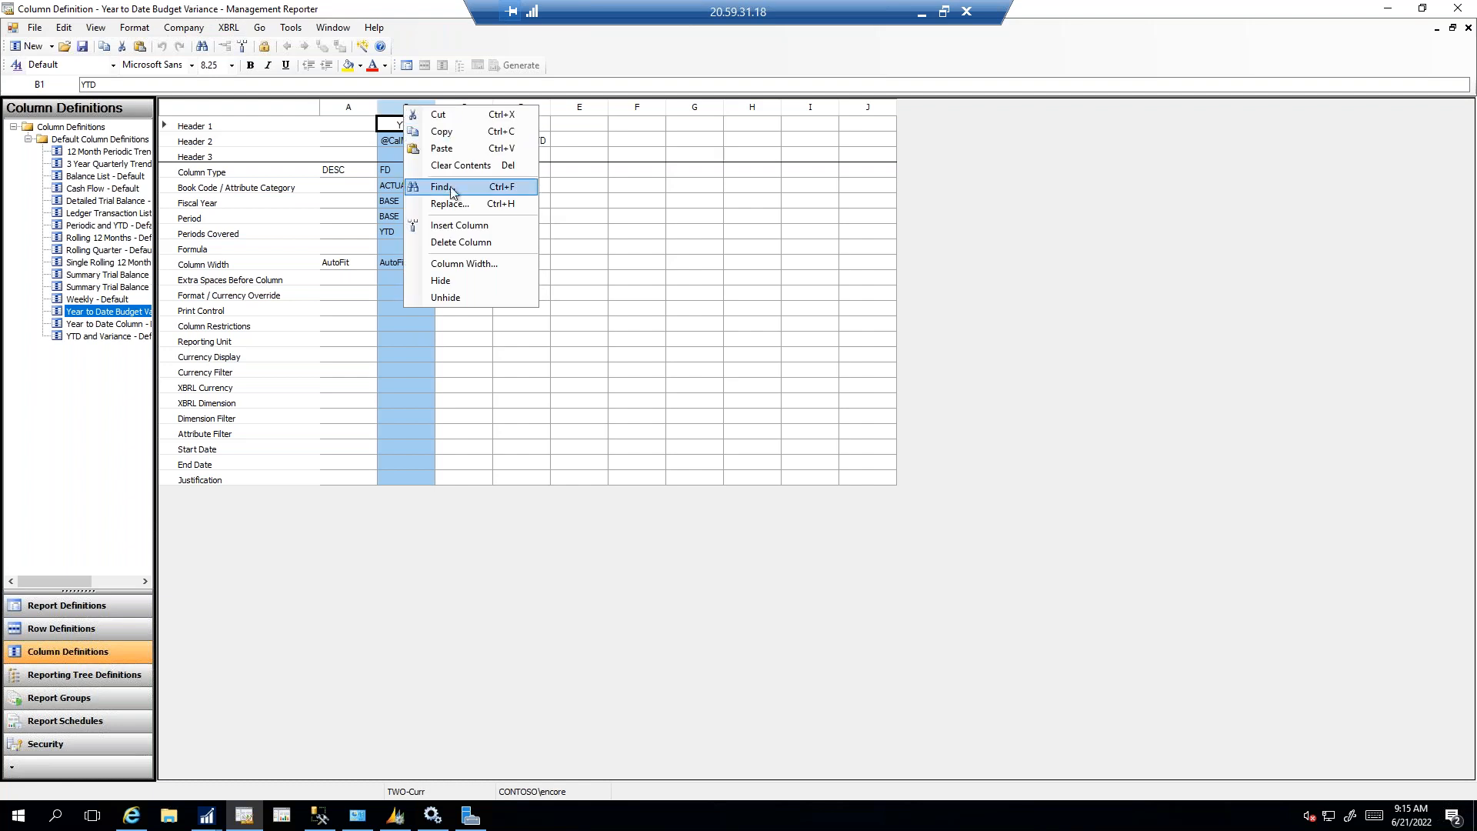
pyautogui.click(455, 228)
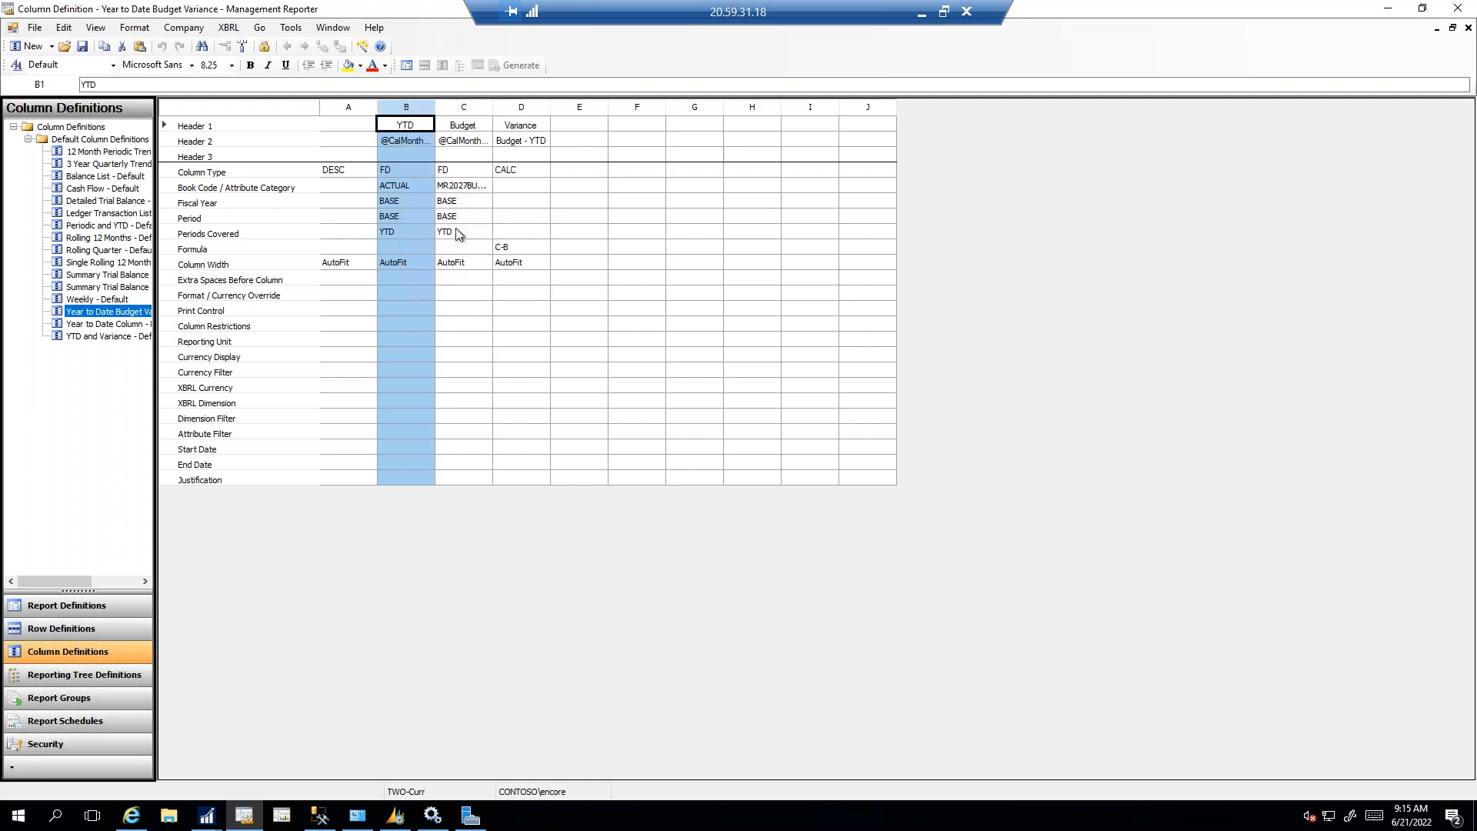
pyautogui.click(405, 126)
pyautogui.write('Current')
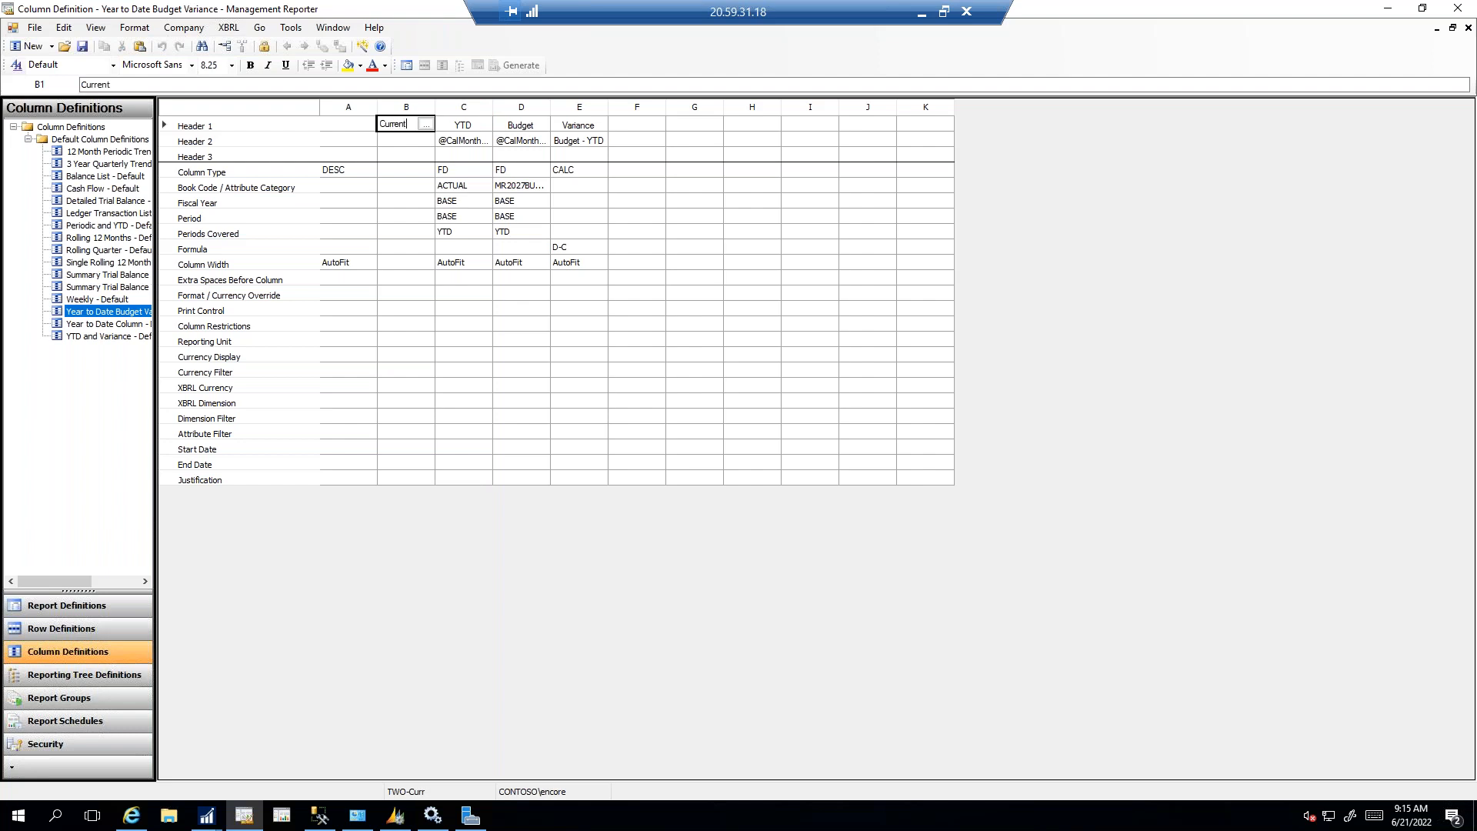
pyautogui.click(403, 140)
pyautogui.doubleClick(406, 141)
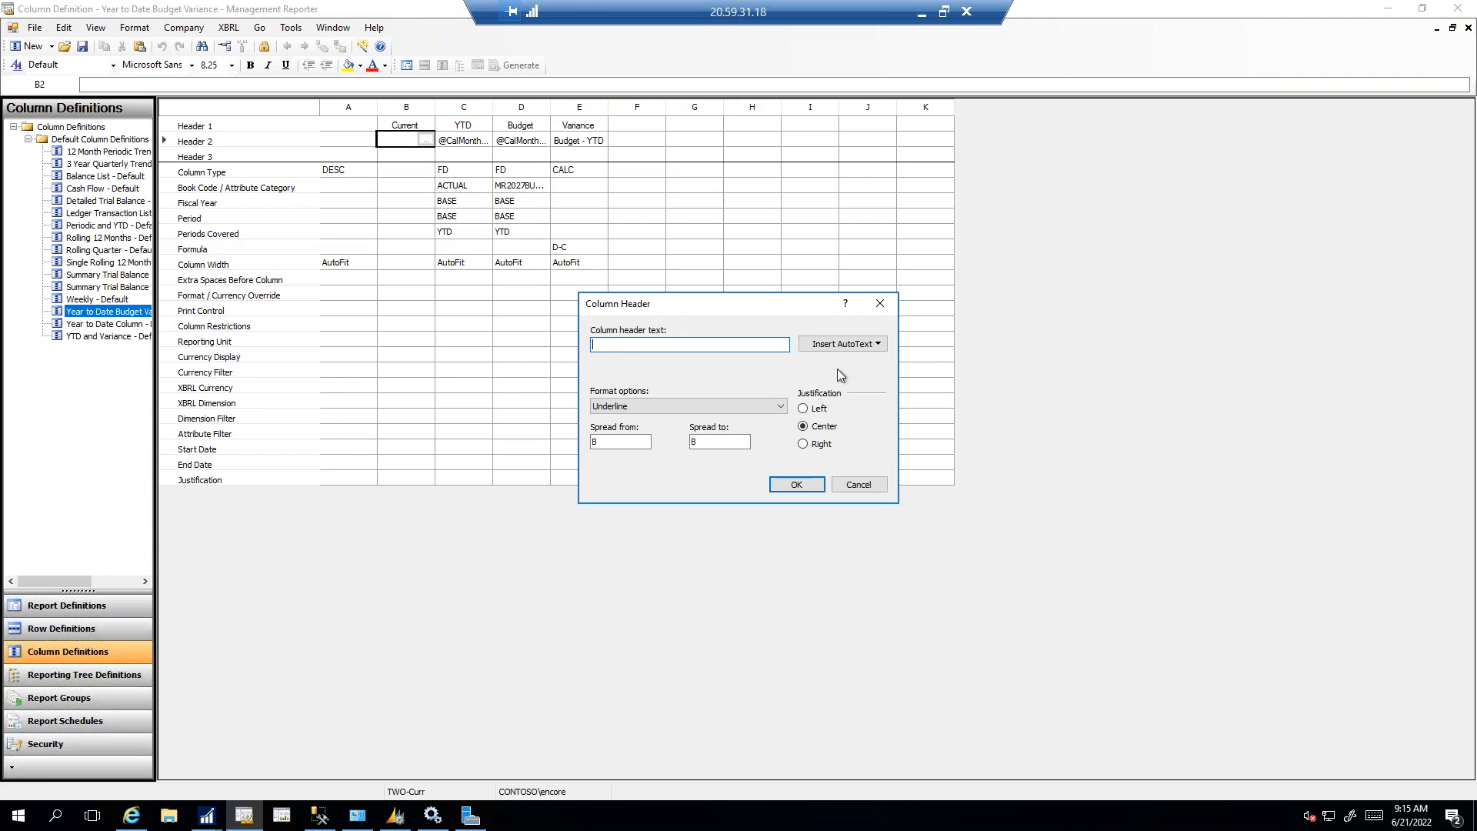
pyautogui.click(815, 346)
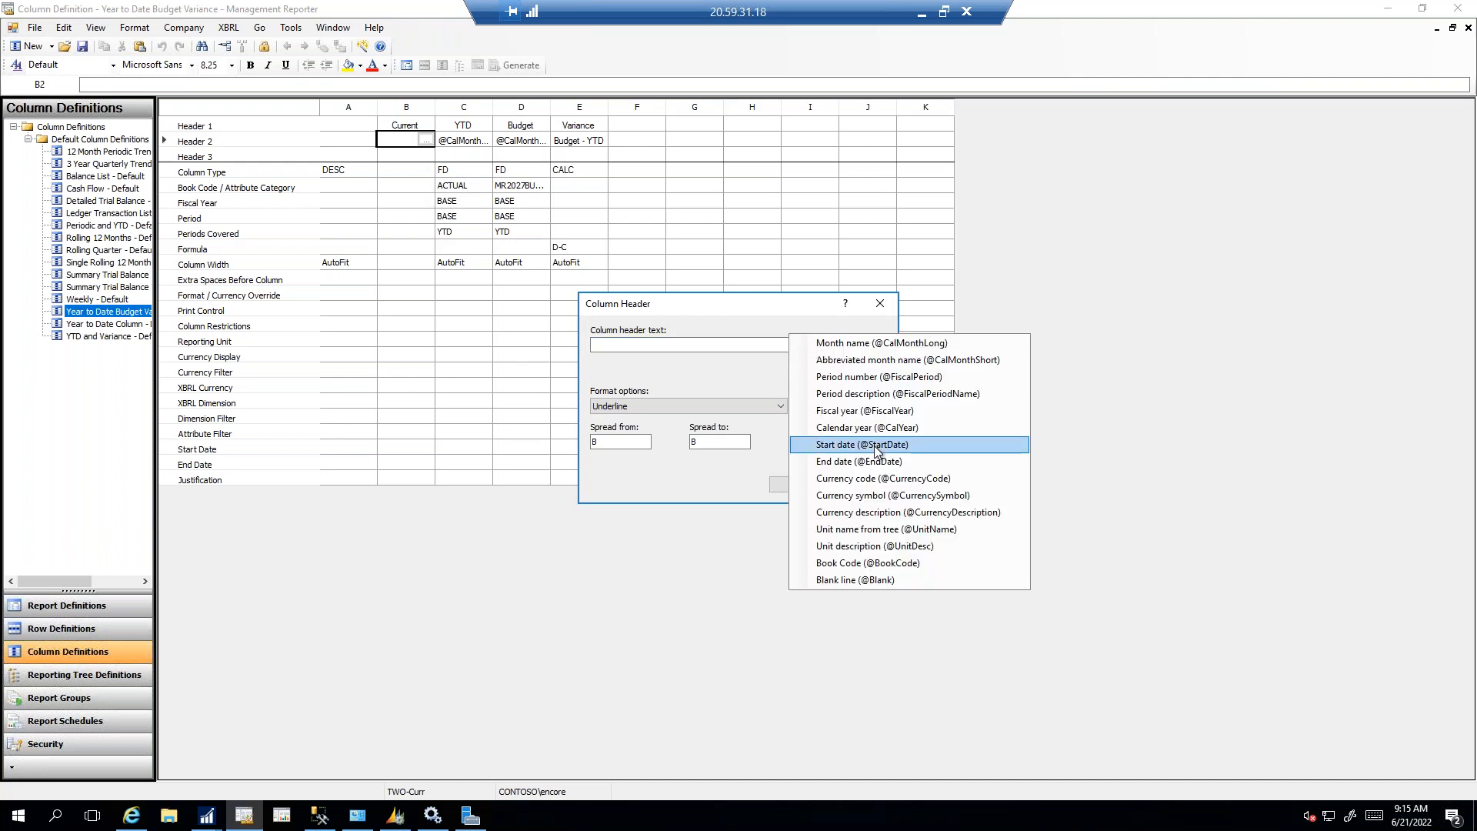
pyautogui.click(896, 361)
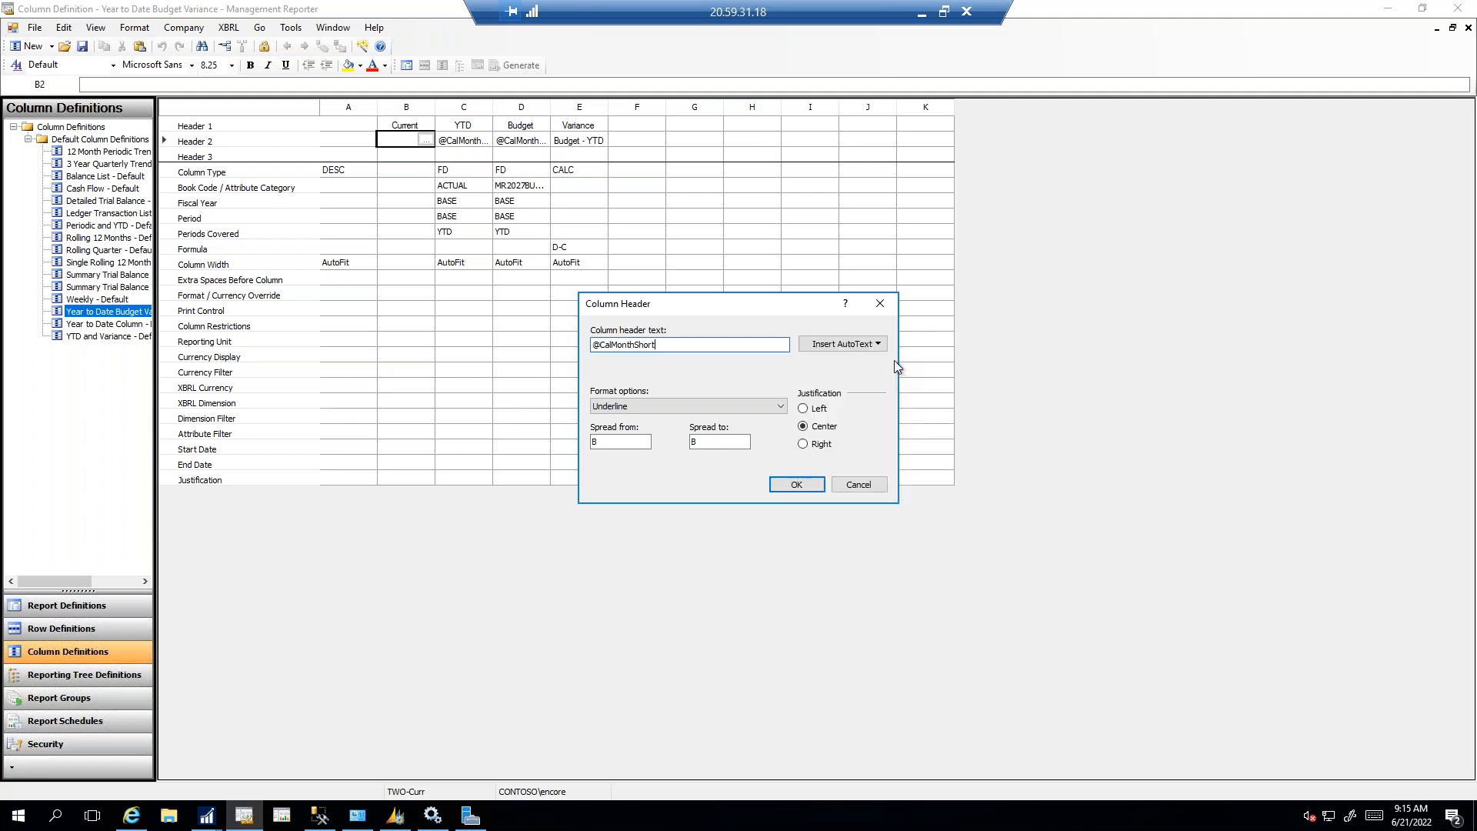
pyautogui.click(793, 487)
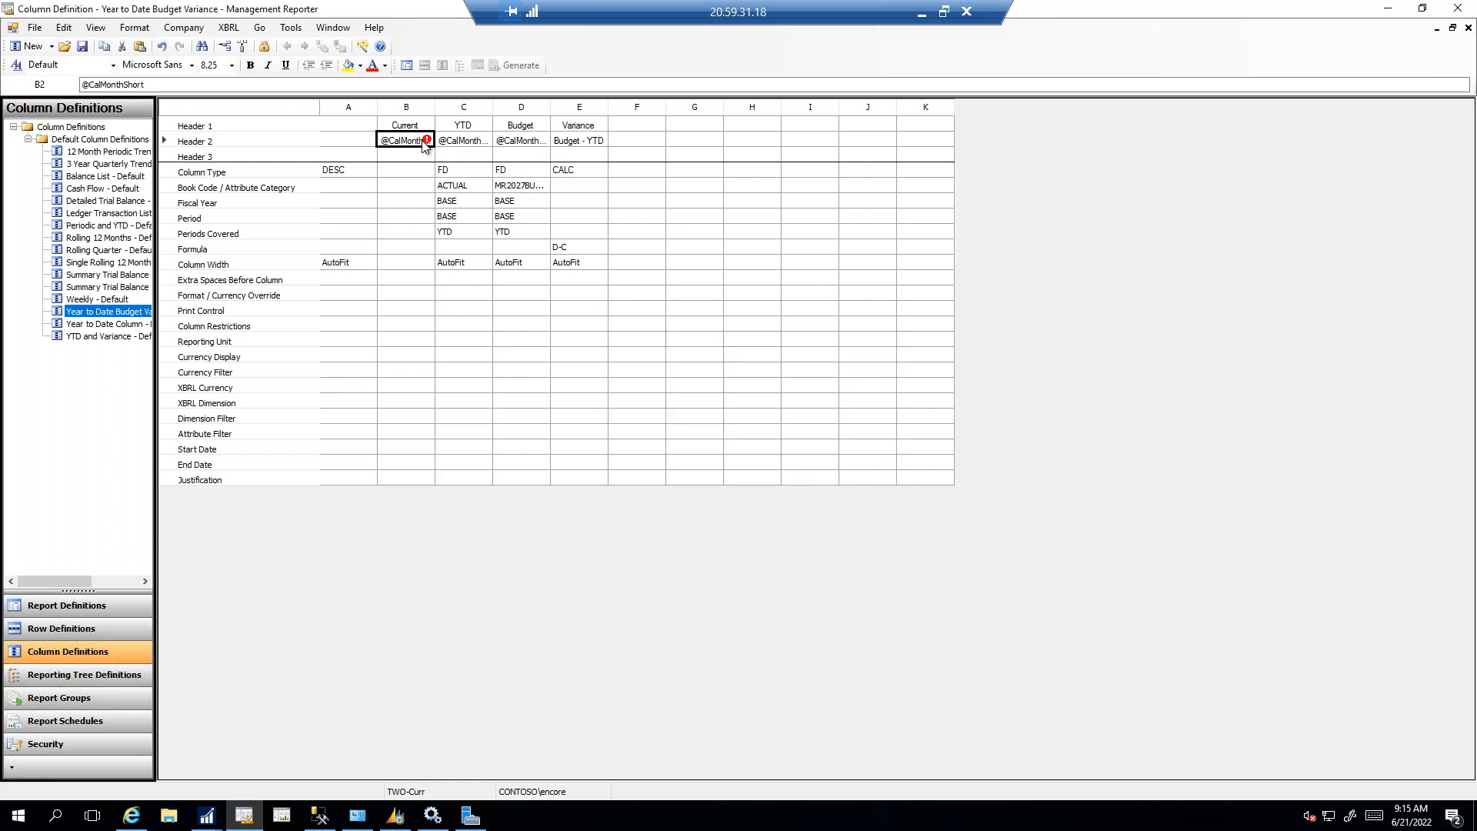
pyautogui.click(399, 173)
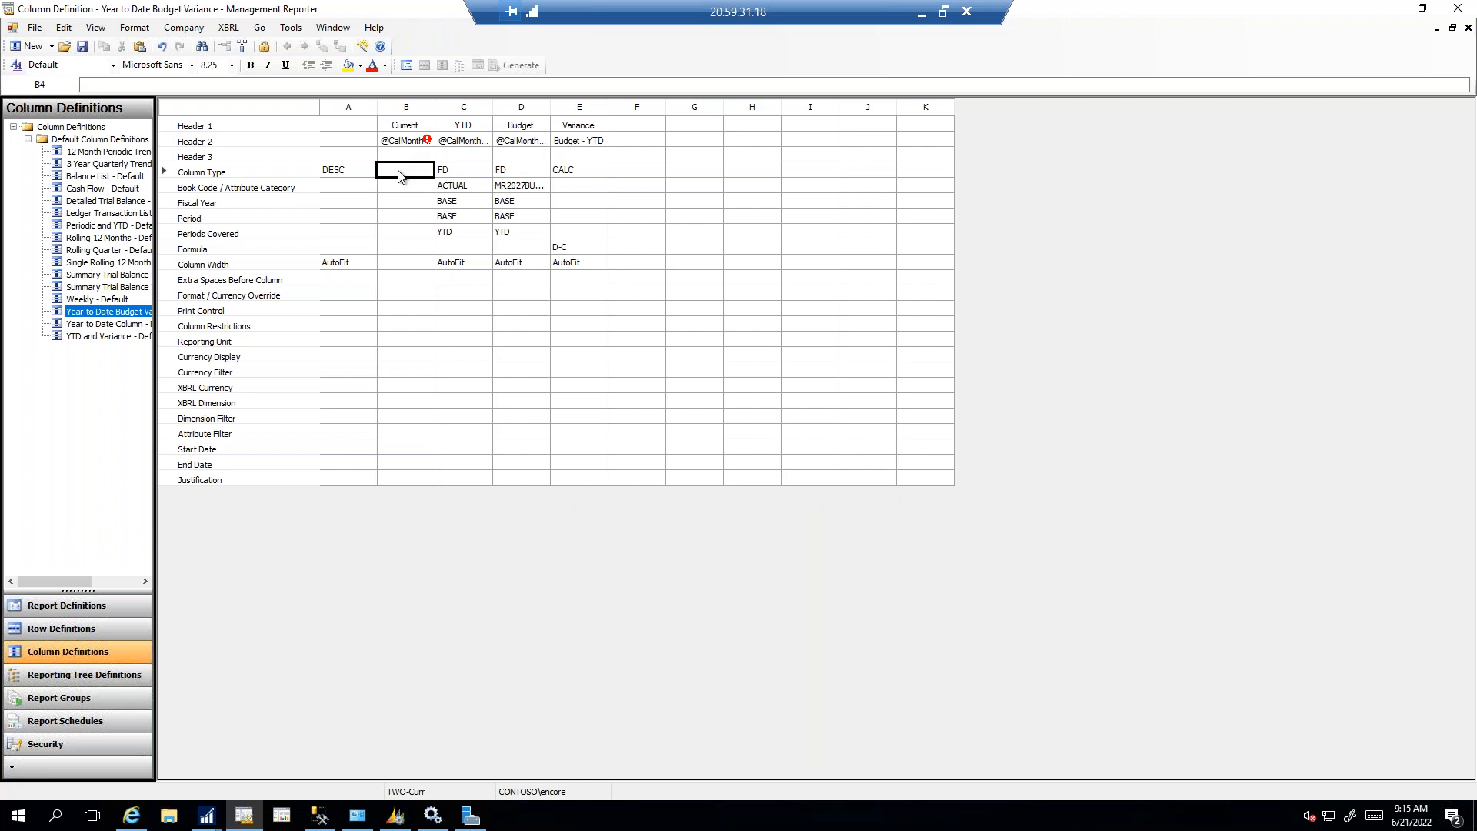
pyautogui.write('f')
pyautogui.press('Tab')
pyautogui.click(428, 146)
pyautogui.click(425, 141)
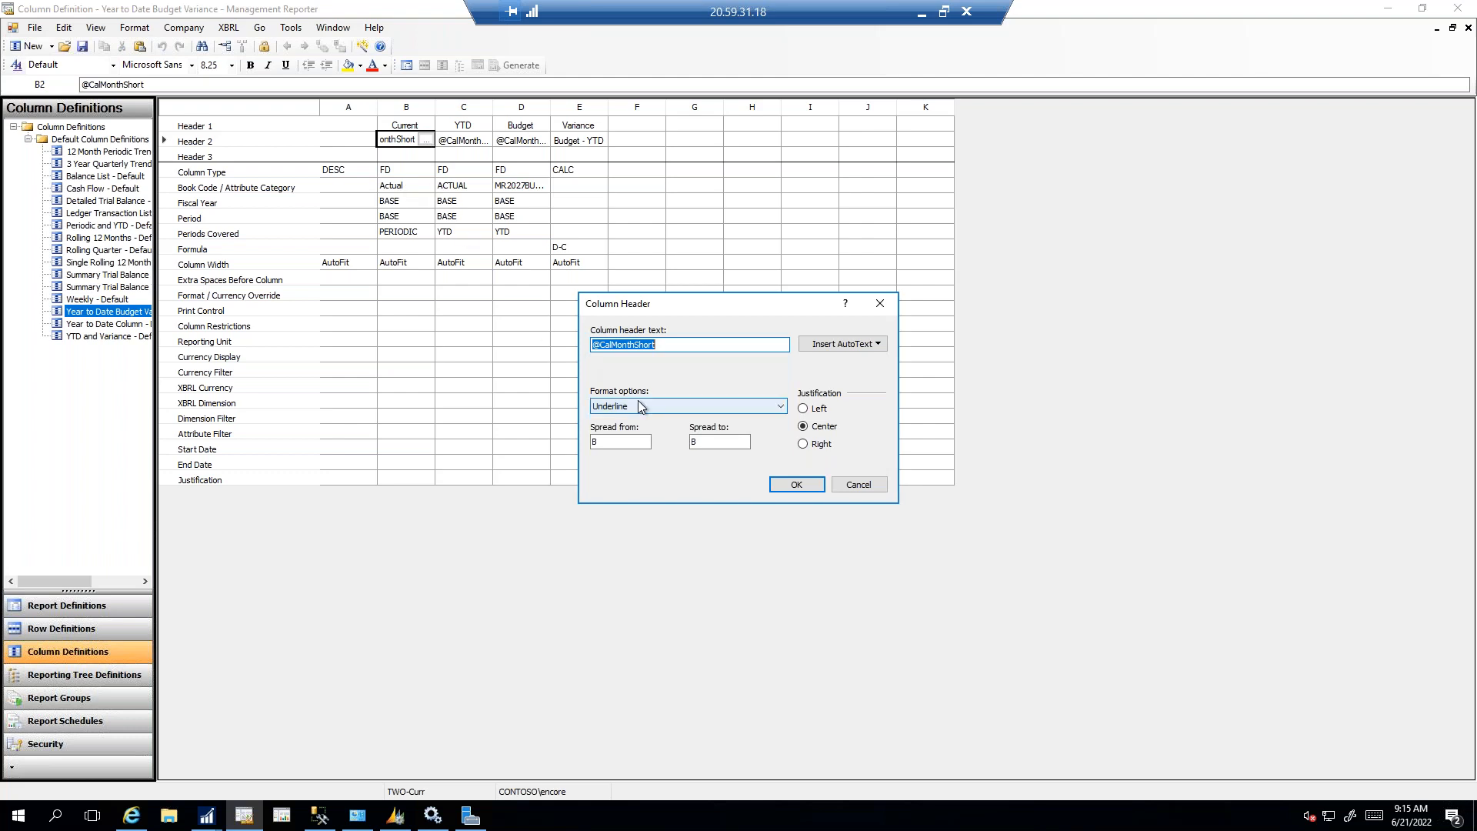
pyautogui.click(792, 494)
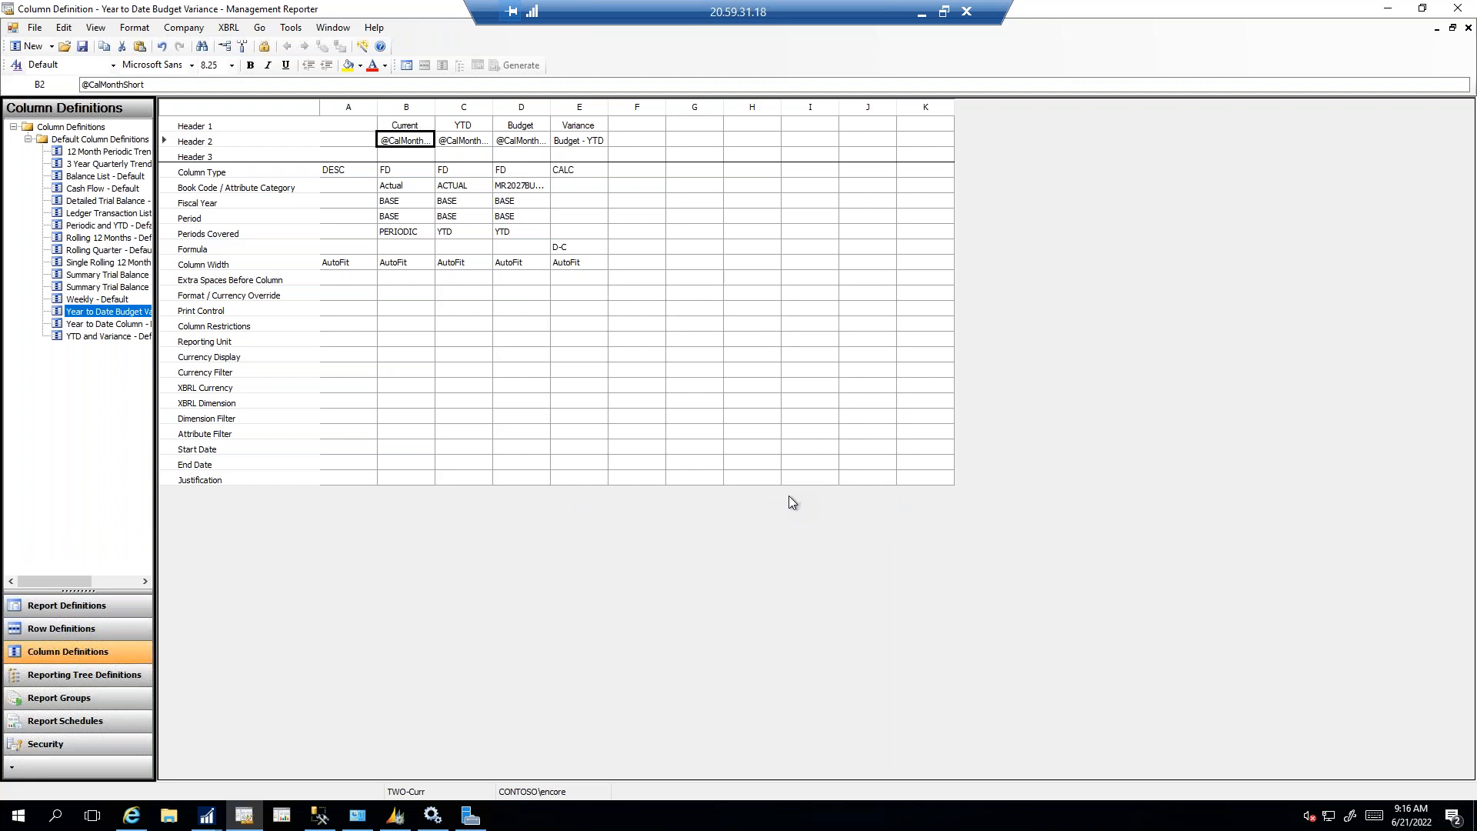
# Step: Review the book code, fiscal year and period settings of the Current column, keeping Actual and BASE
pyautogui.click(407, 187)
pyautogui.click(418, 191)
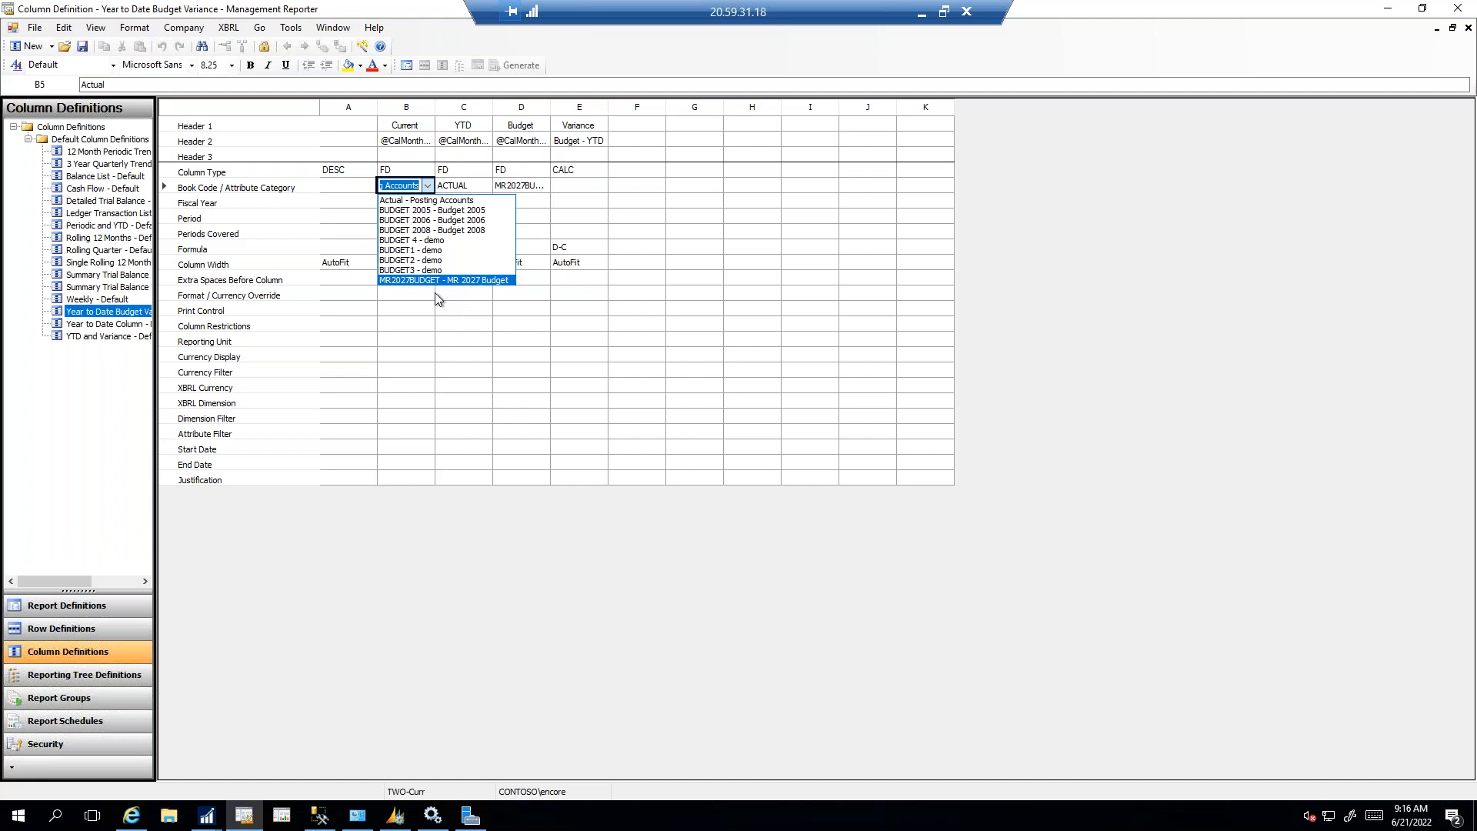
pyautogui.click(414, 185)
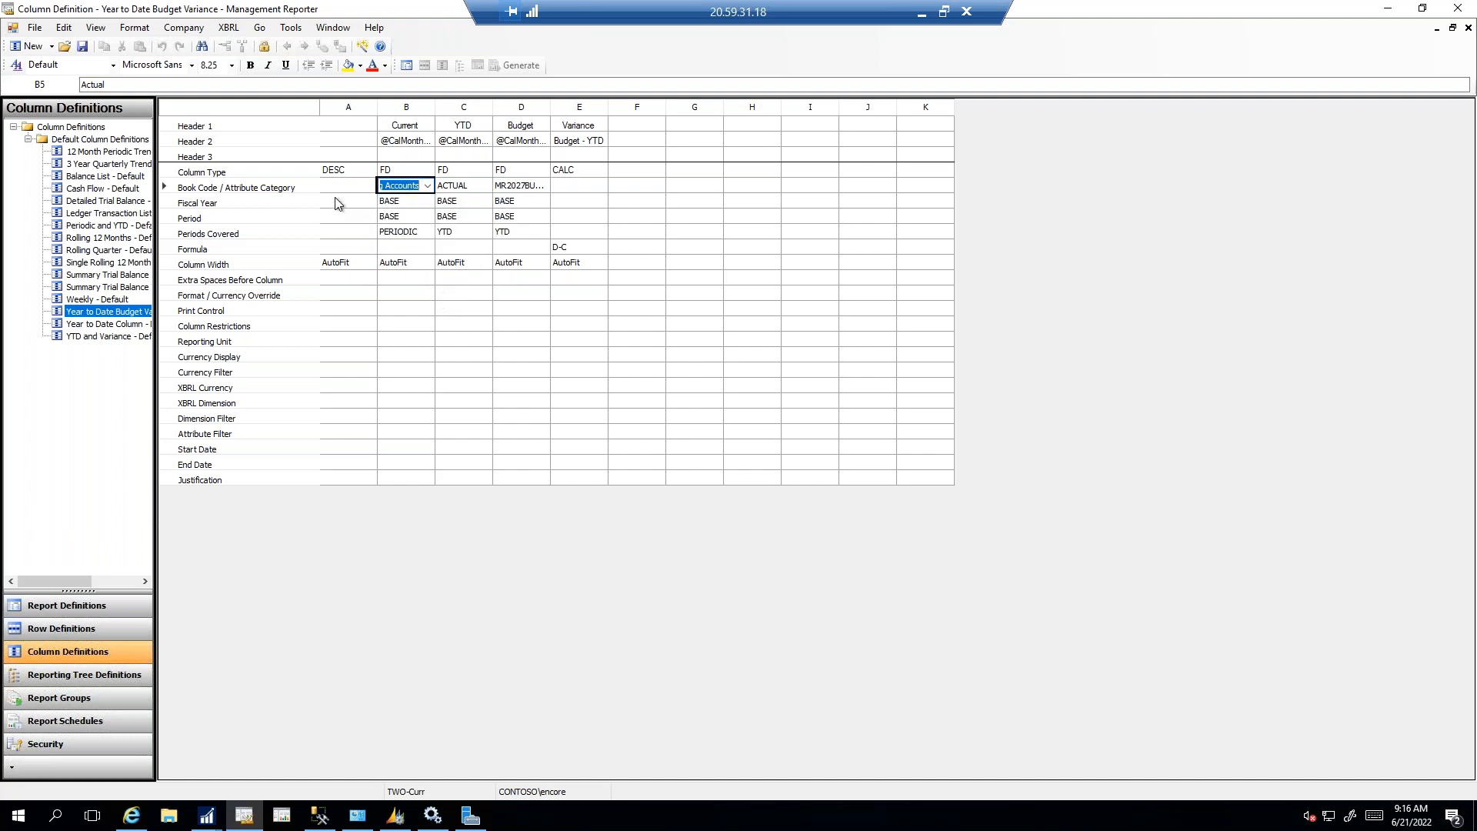
pyautogui.click(426, 201)
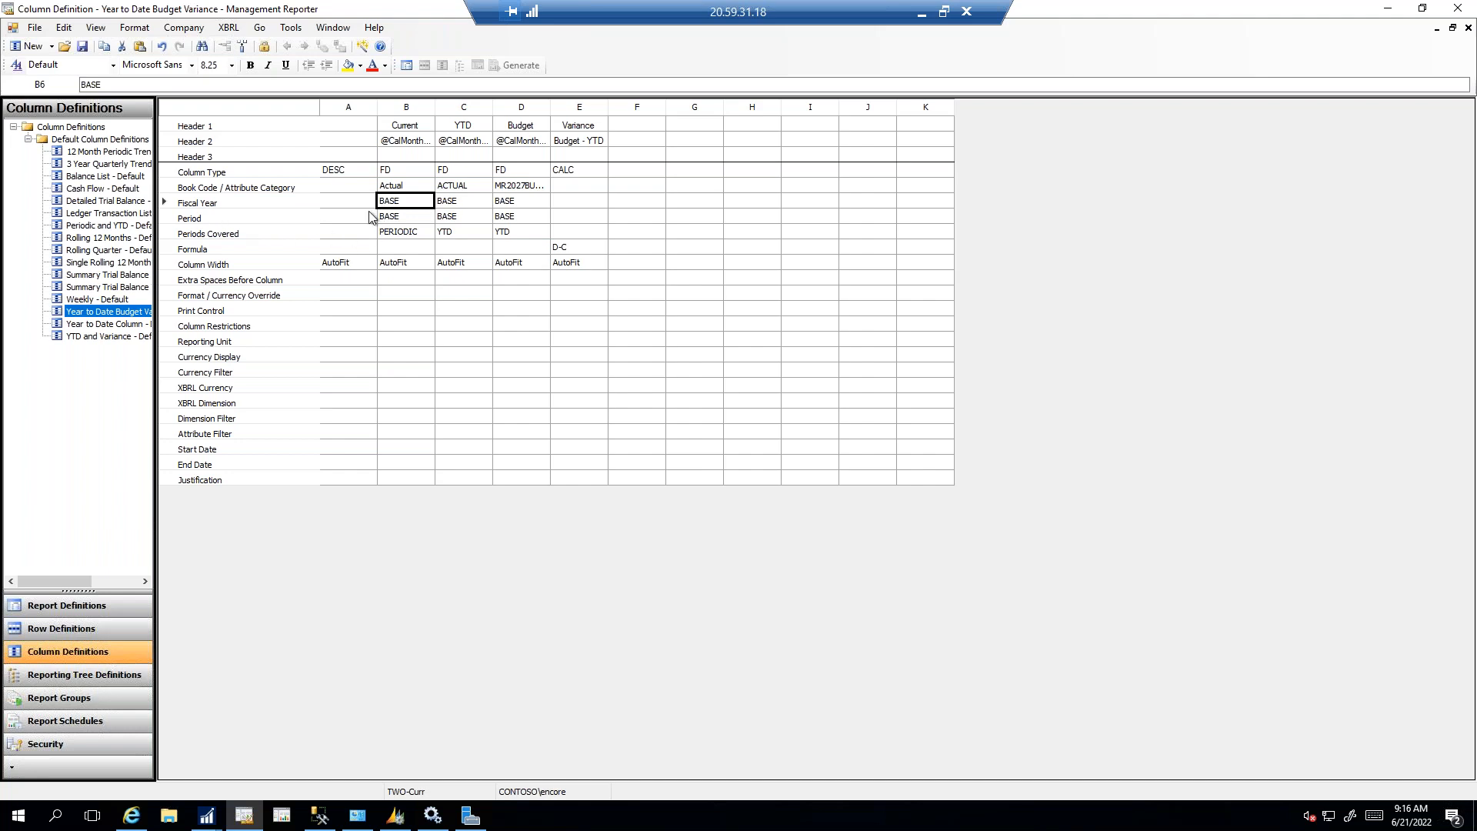
pyautogui.click(398, 219)
pyautogui.click(399, 219)
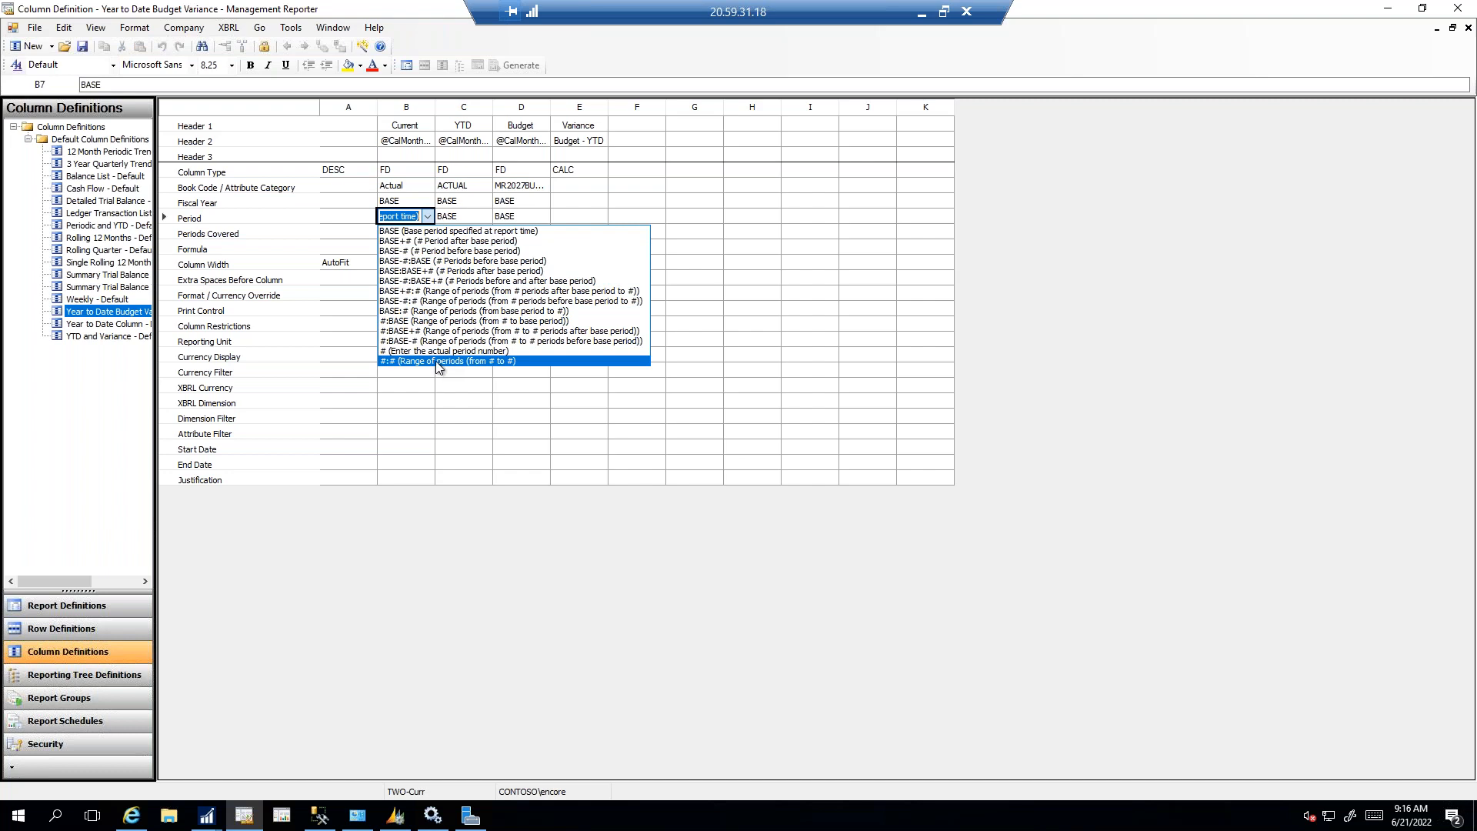
pyautogui.click(407, 231)
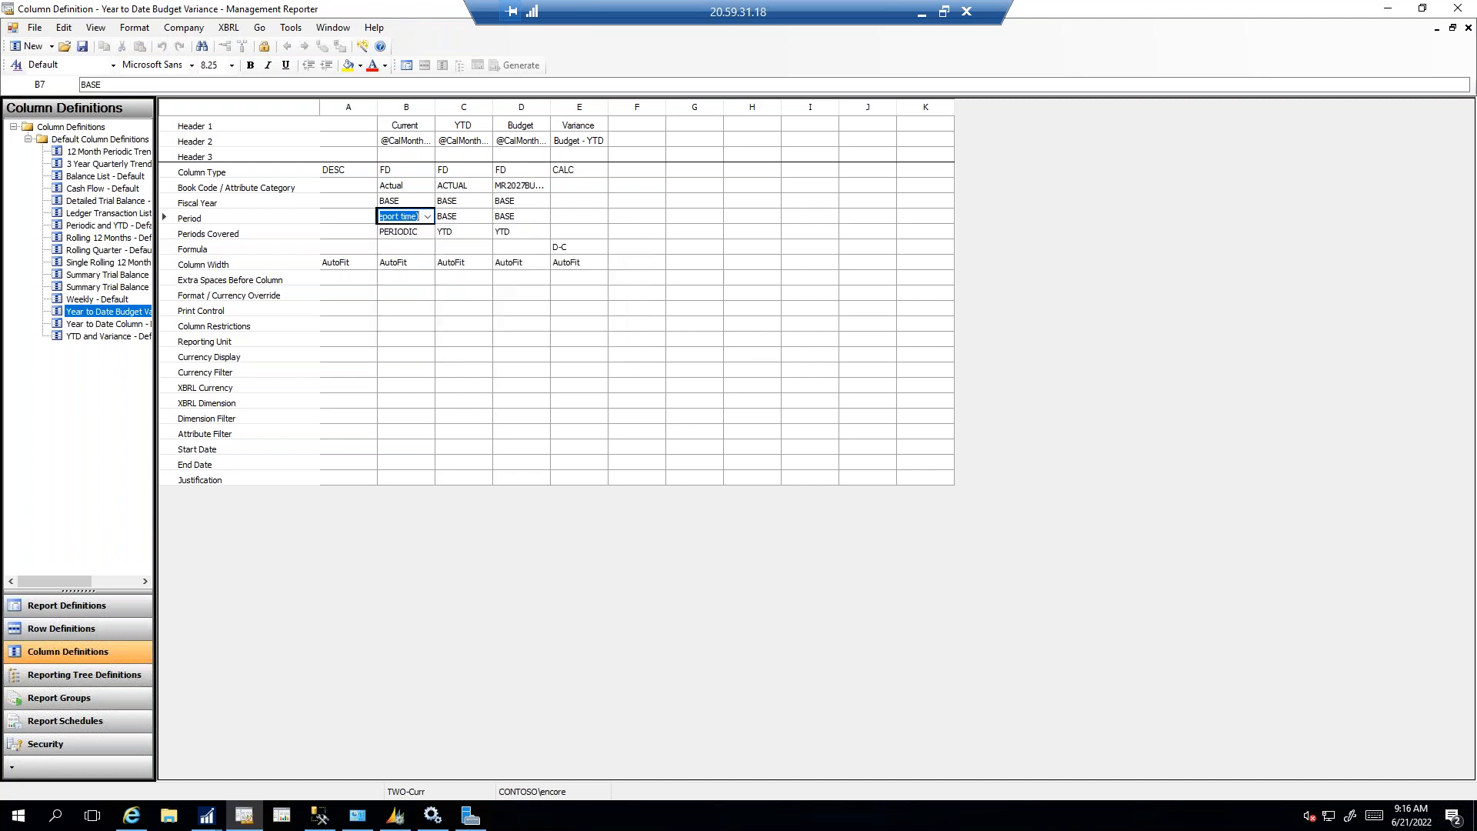
# Step: Widen the Current, YTD and Budget columns to fit their contents, and close the Year to Date Budget Variance column definition with its changes saved
pyautogui.click(340, 202)
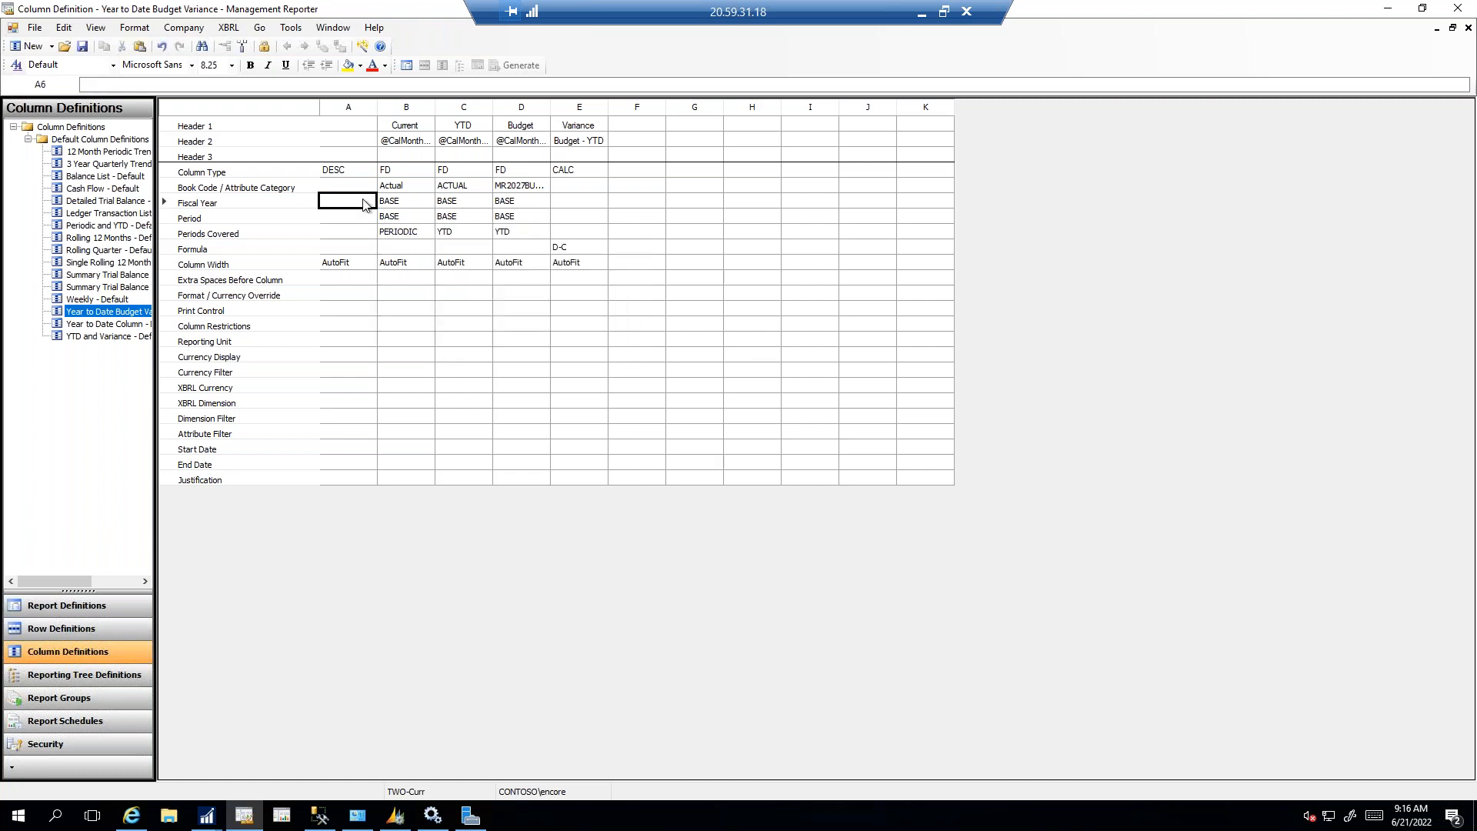
pyautogui.click(409, 233)
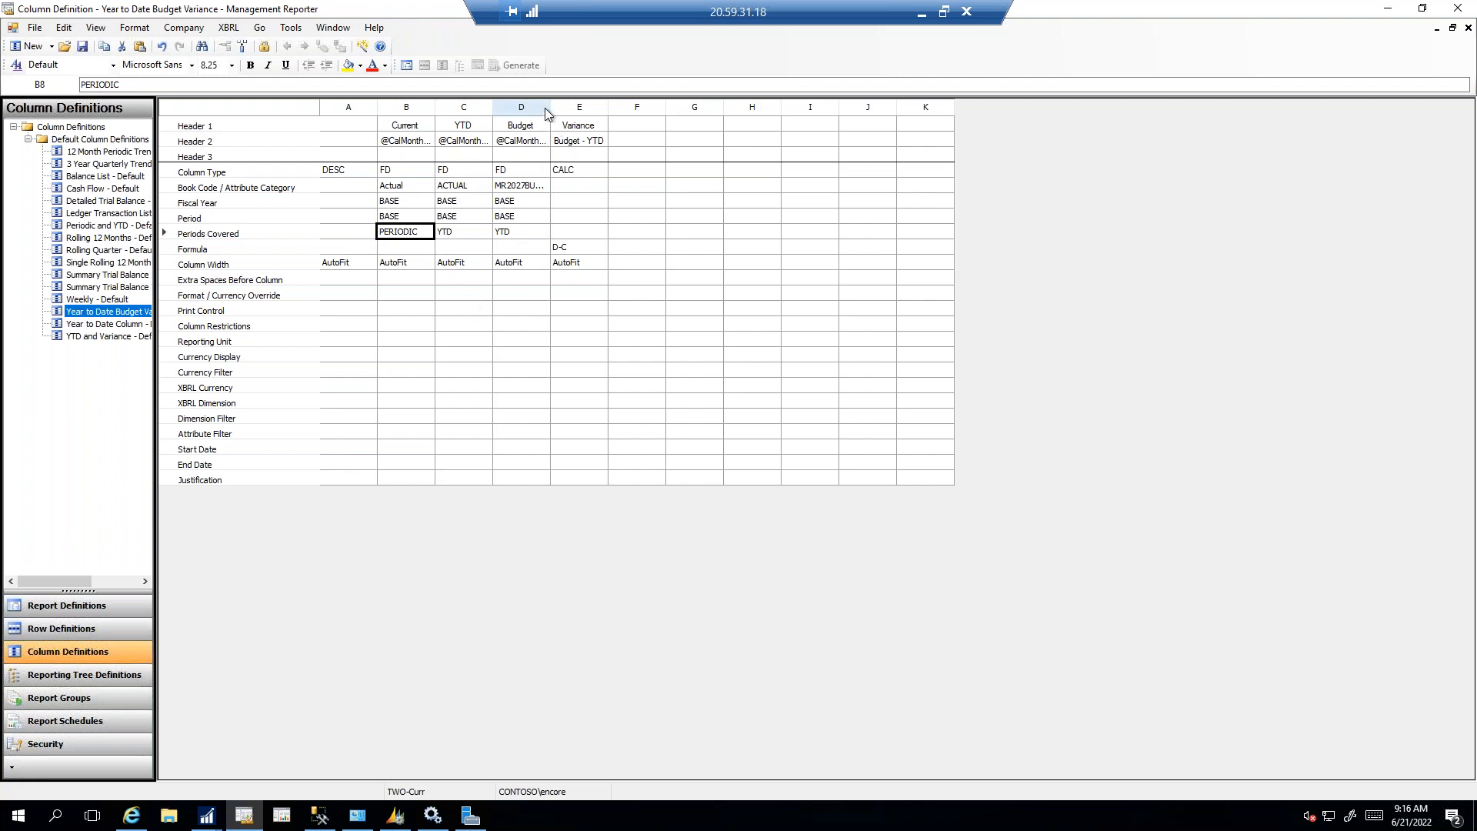
pyautogui.moveTo(550, 106); pyautogui.dragTo(519, 108)
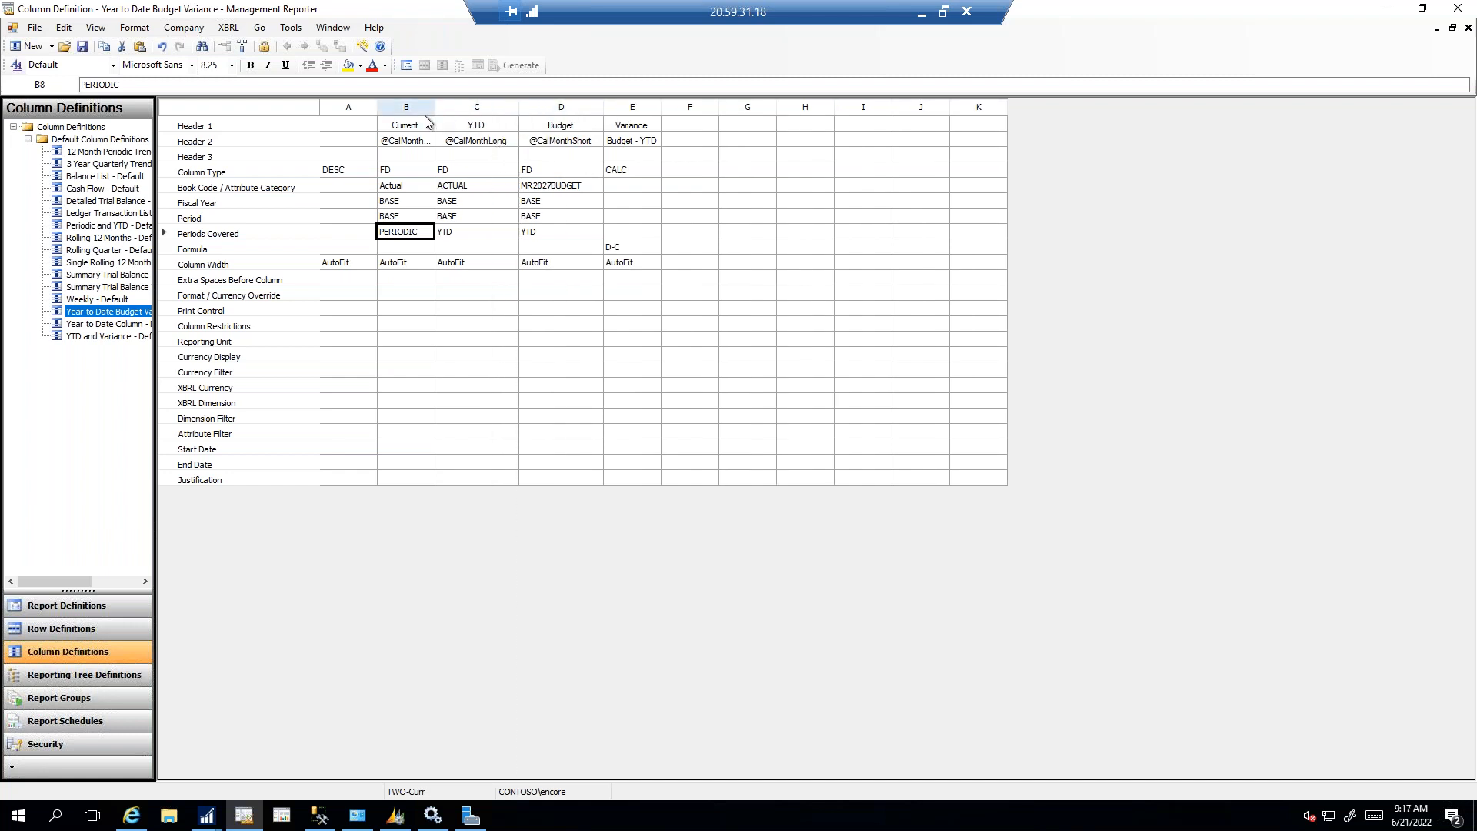
pyautogui.moveTo(434, 107); pyautogui.dragTo(446, 108)
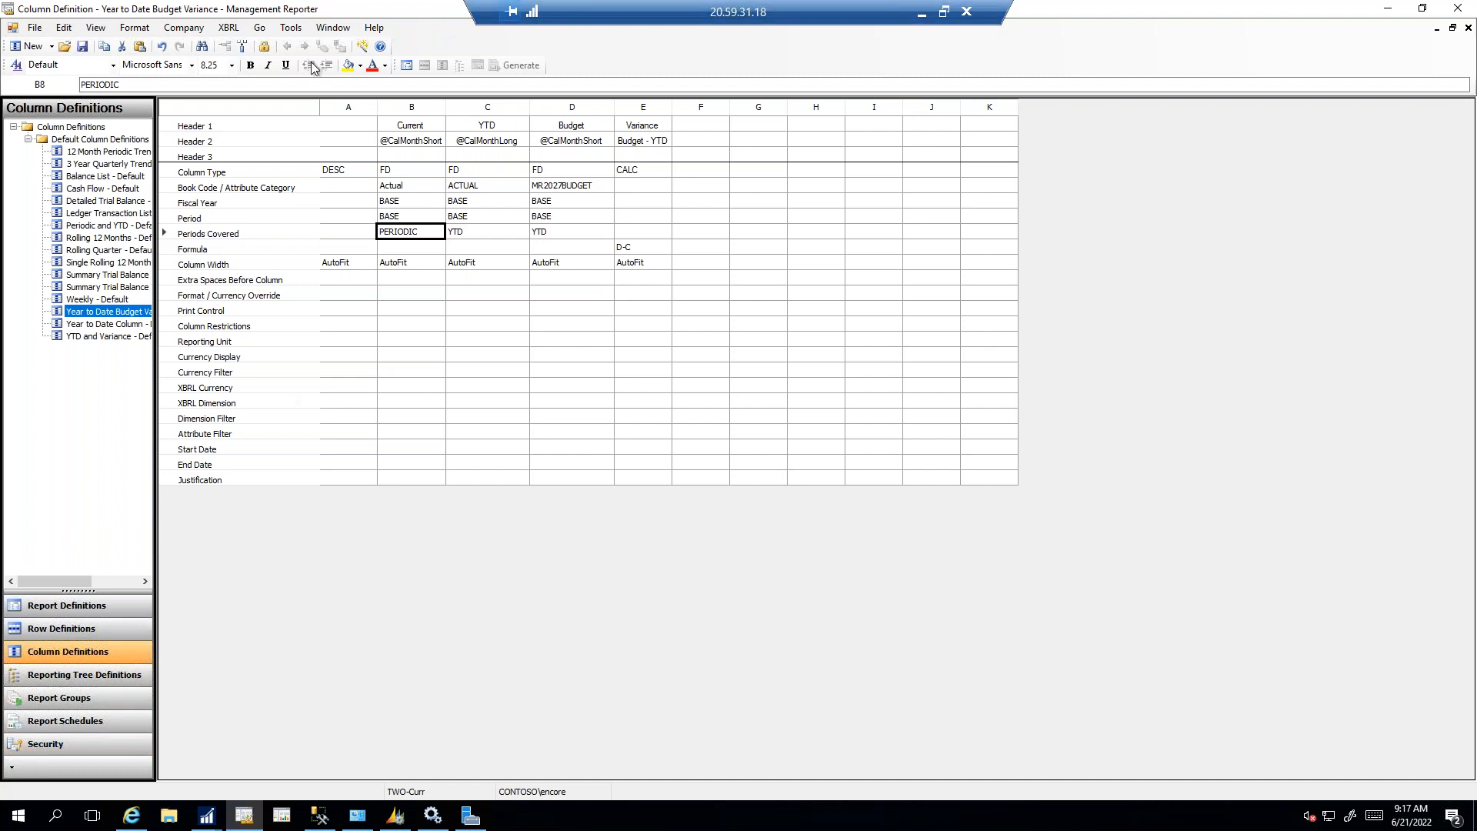
pyautogui.click(1468, 27)
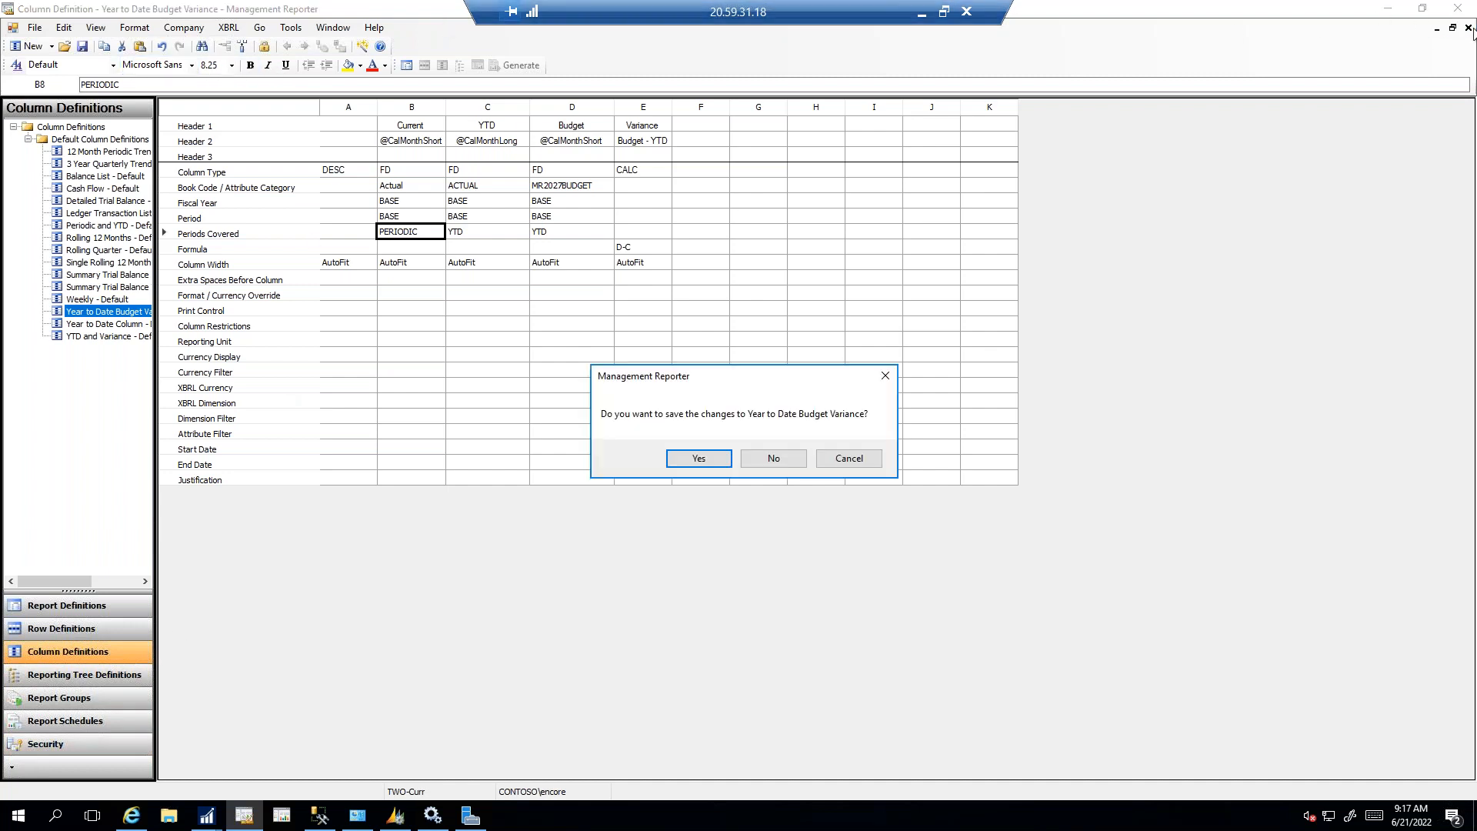
pyautogui.click(698, 458)
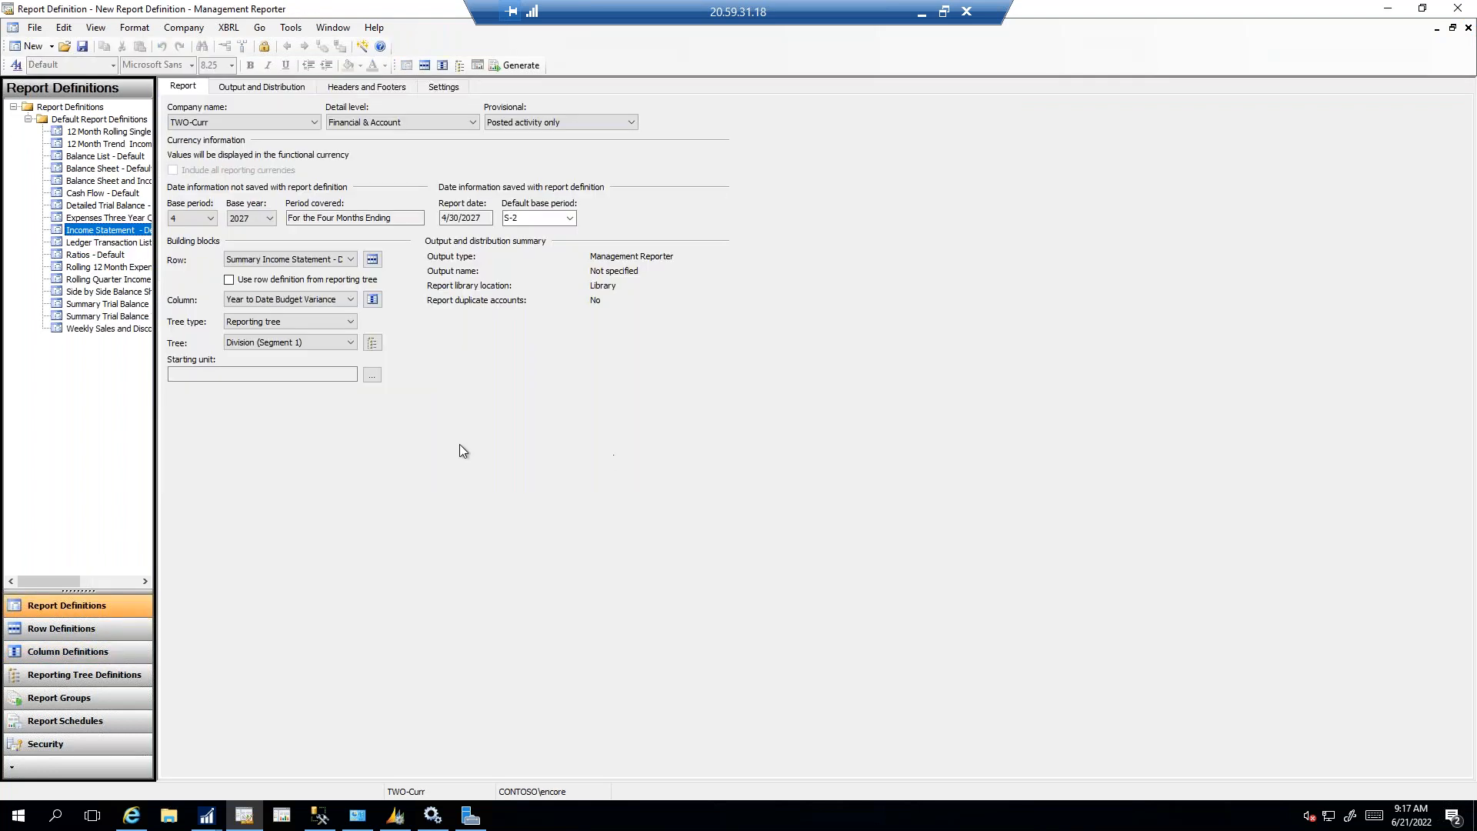
# Step: Set the report's tree type to (none) and generate the report, opening the newly queued report
pyautogui.click(350, 322)
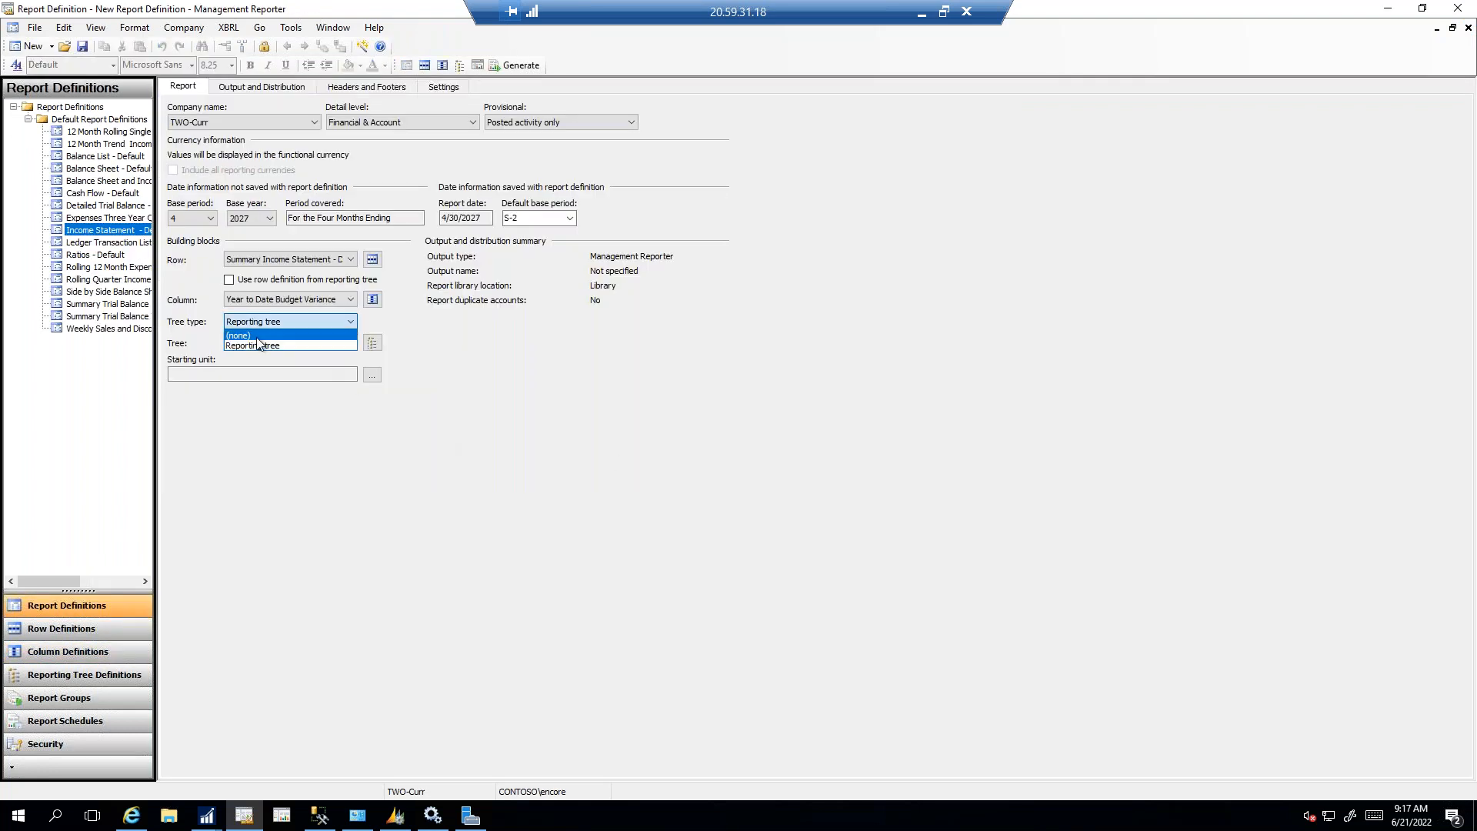
pyautogui.click(257, 343)
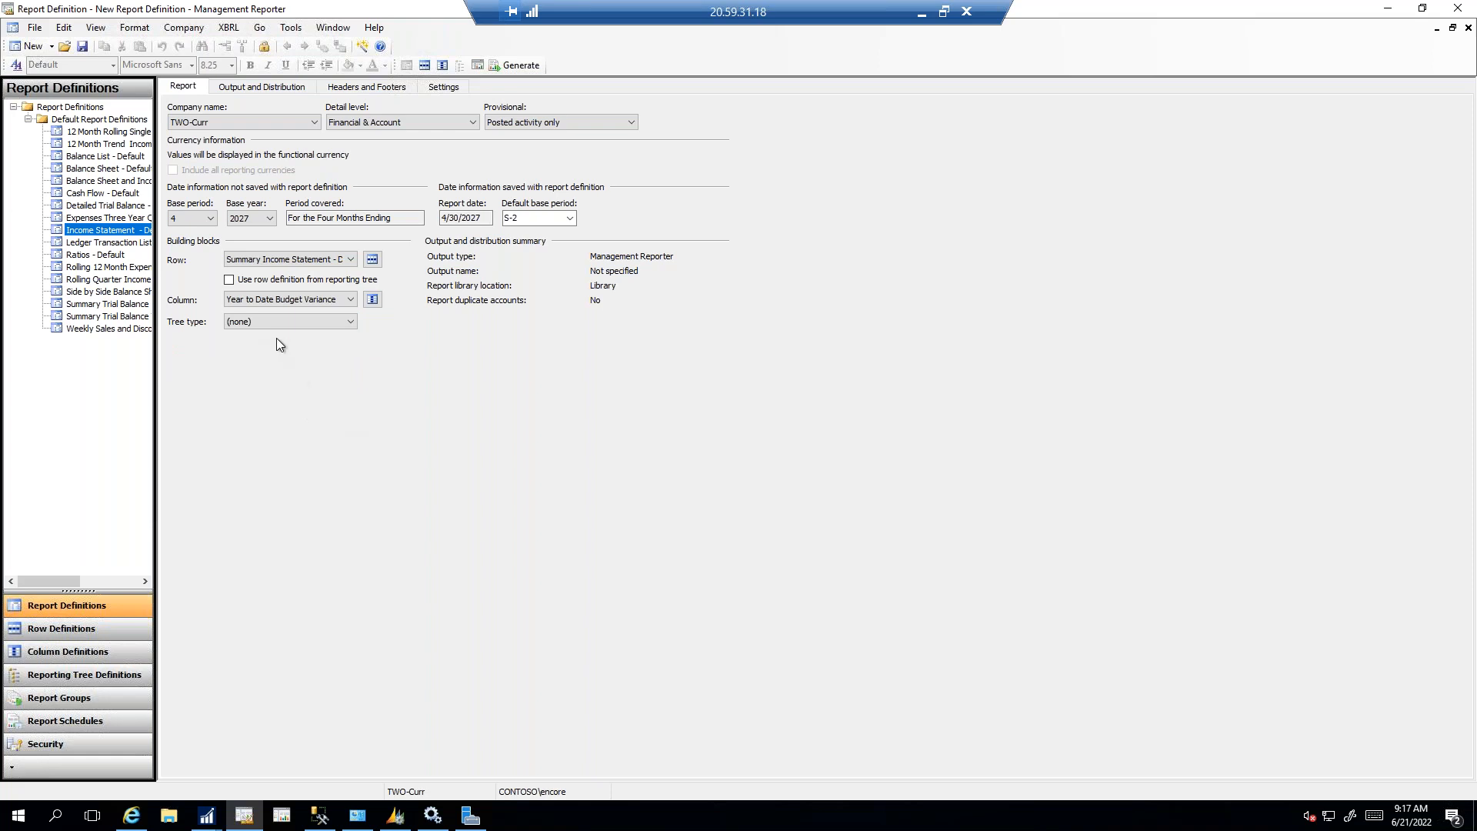
pyautogui.click(501, 66)
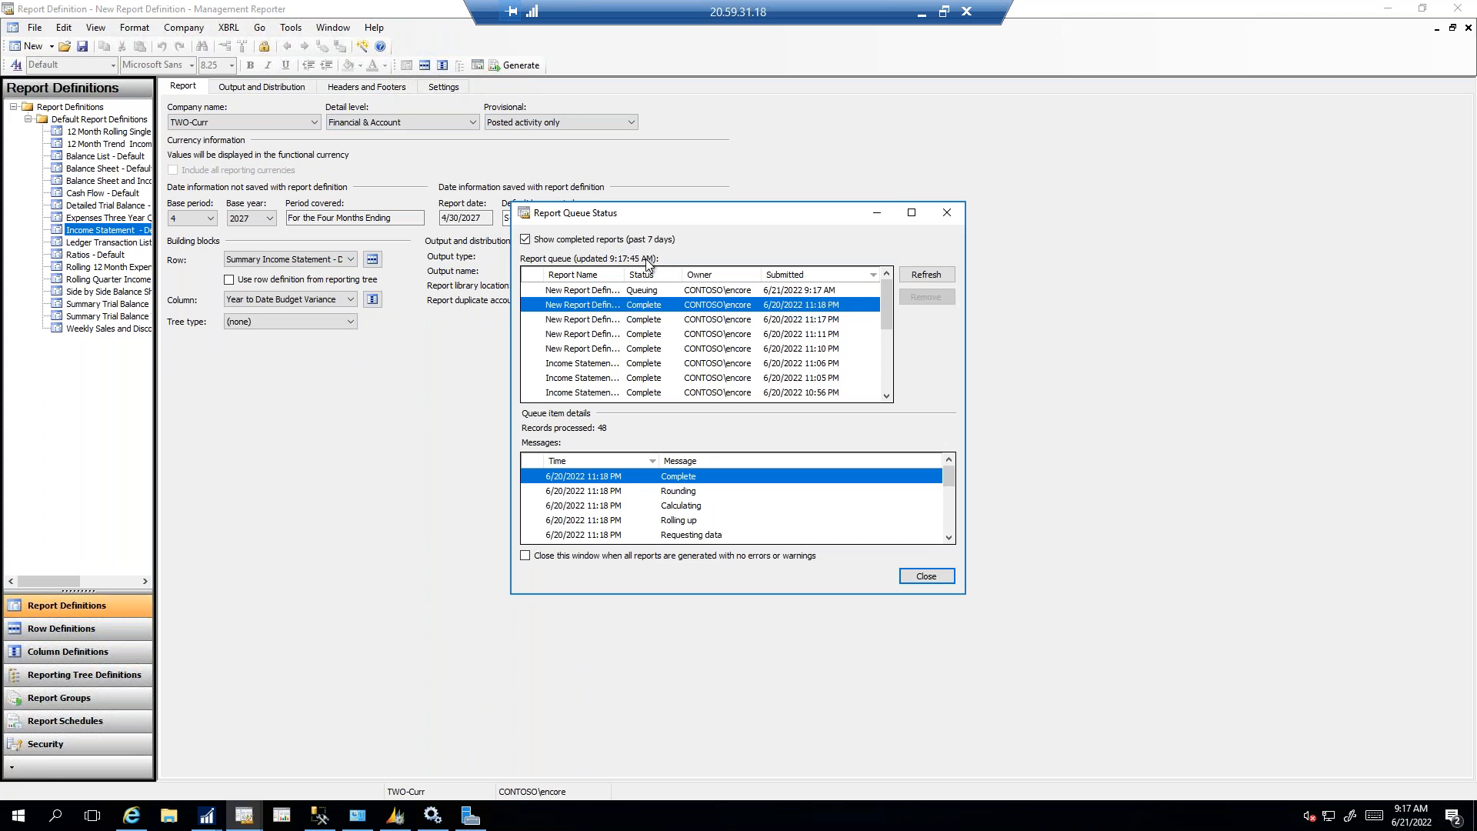
pyautogui.doubleClick(571, 295)
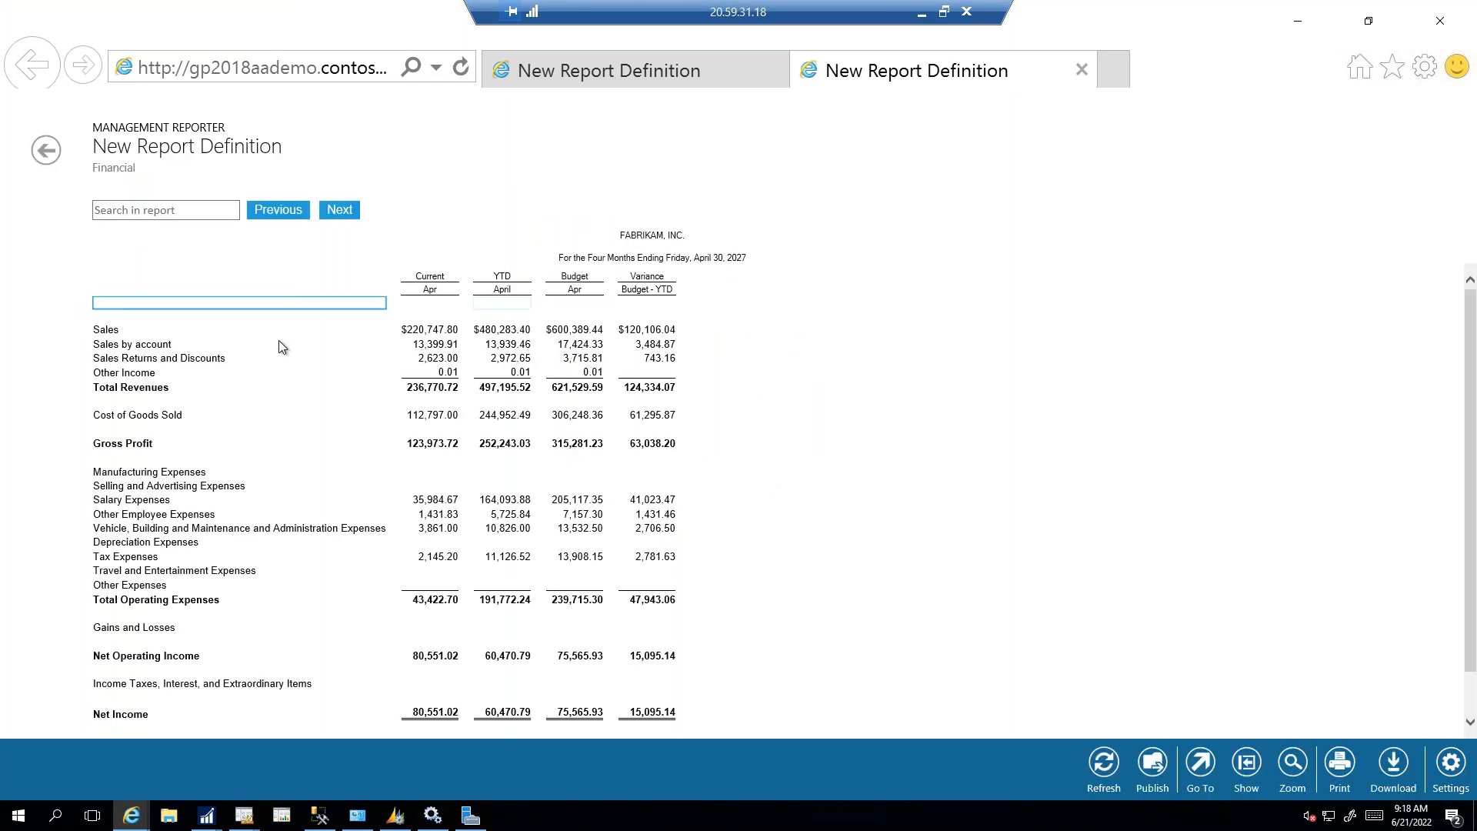
# Step: Examine the account detail behind the Current amounts for Sales and Sales by account, and review the rest of the income statement
pyautogui.click(428, 331)
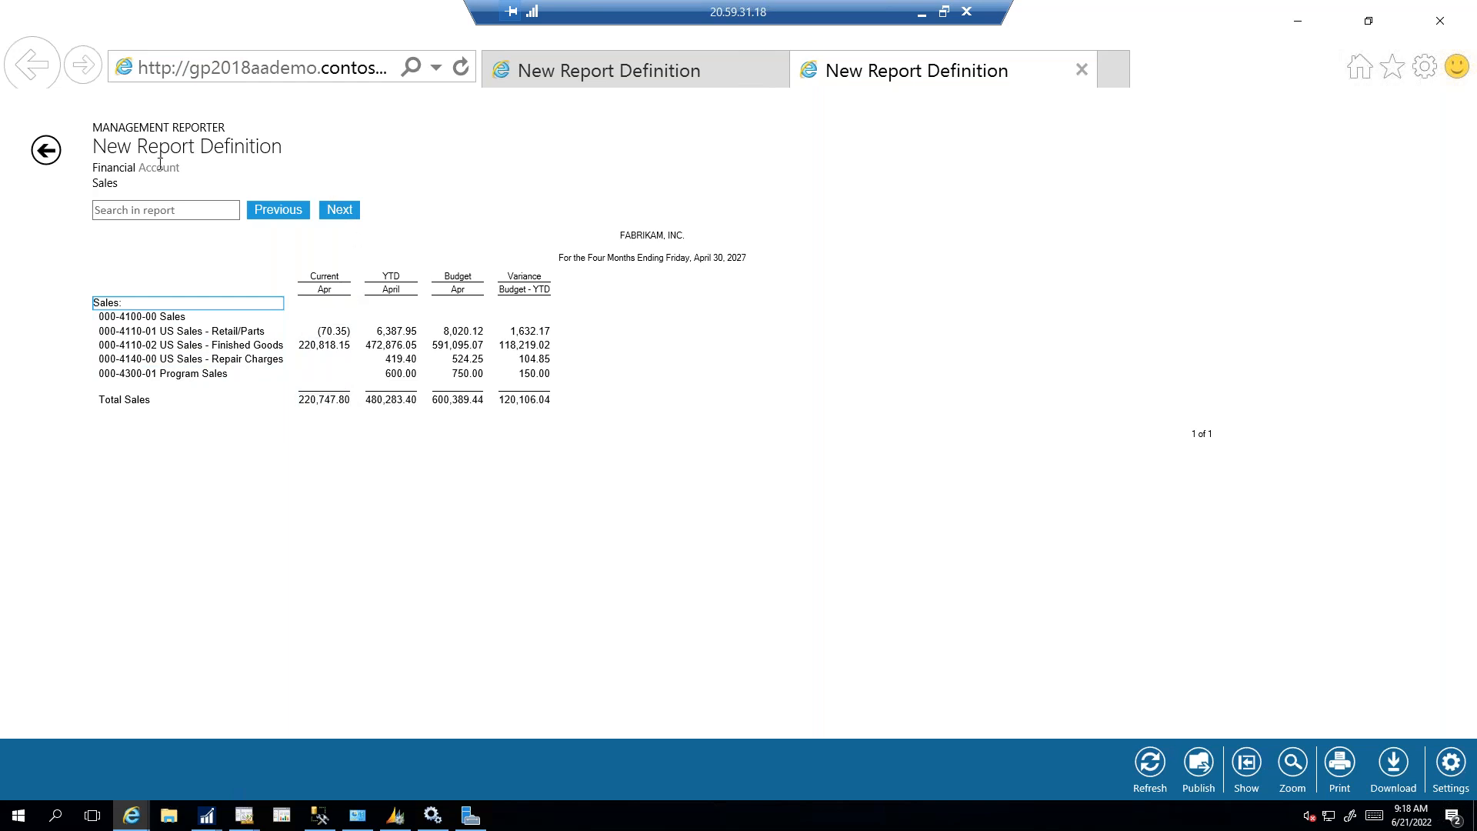
pyautogui.click(45, 154)
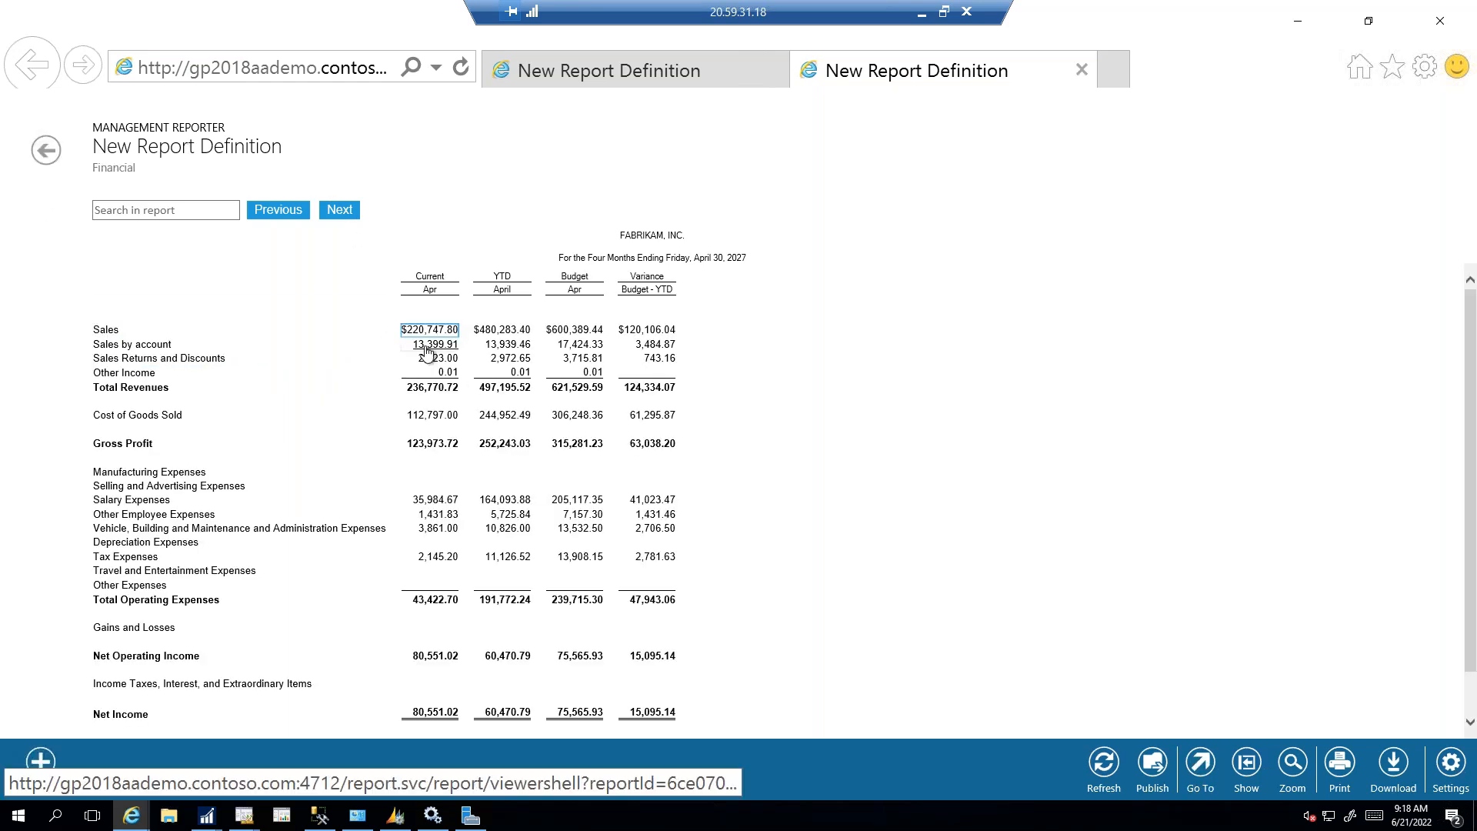
pyautogui.doubleClick(427, 346)
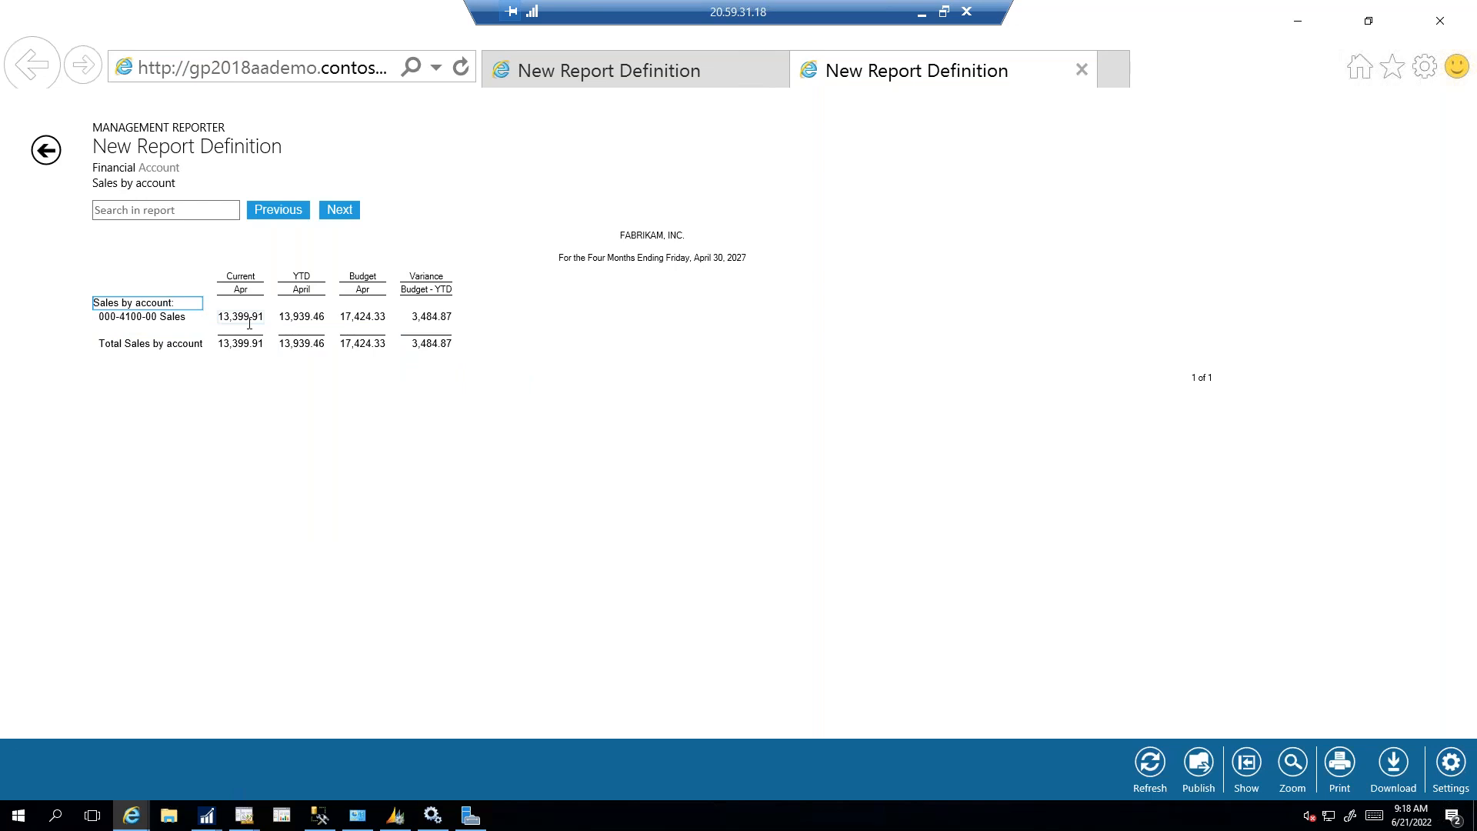
pyautogui.click(45, 152)
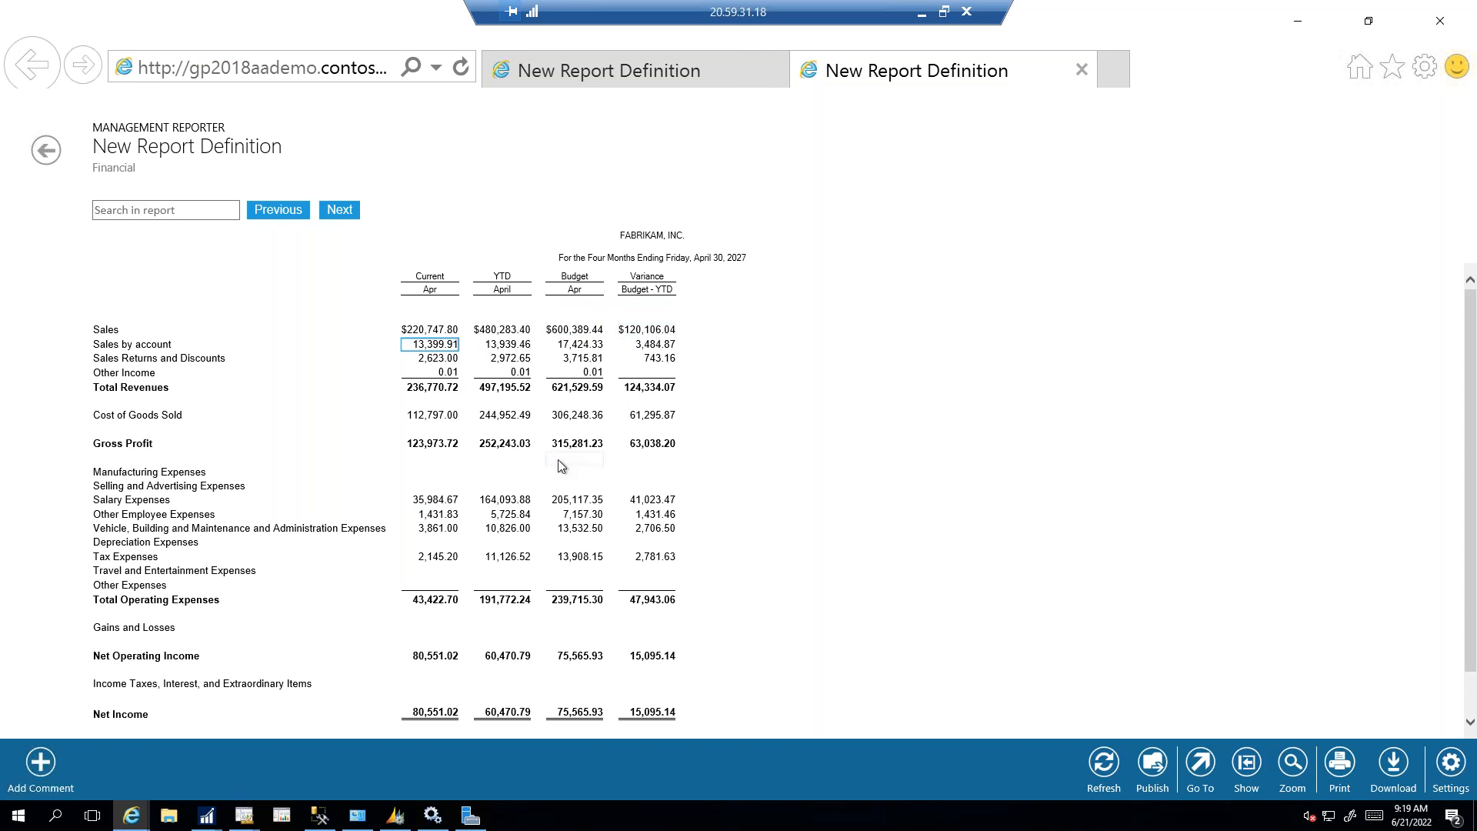
pyautogui.scroll(-1, 557, 460)
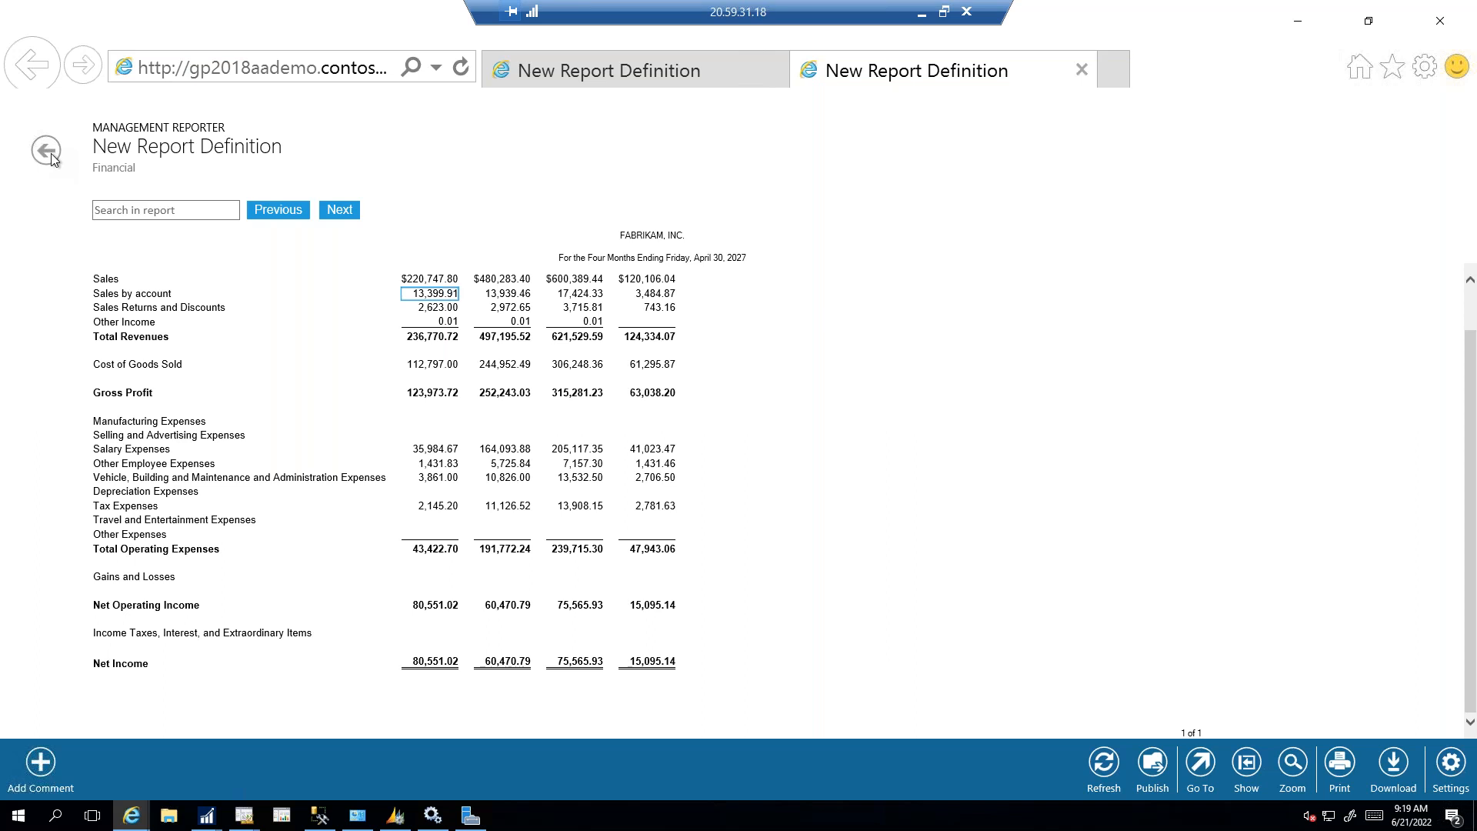
# Step: Return to the report definition, assign the Division (Segment 1) reporting tree, and review that tree's units and dimensions
pyautogui.click(1297, 20)
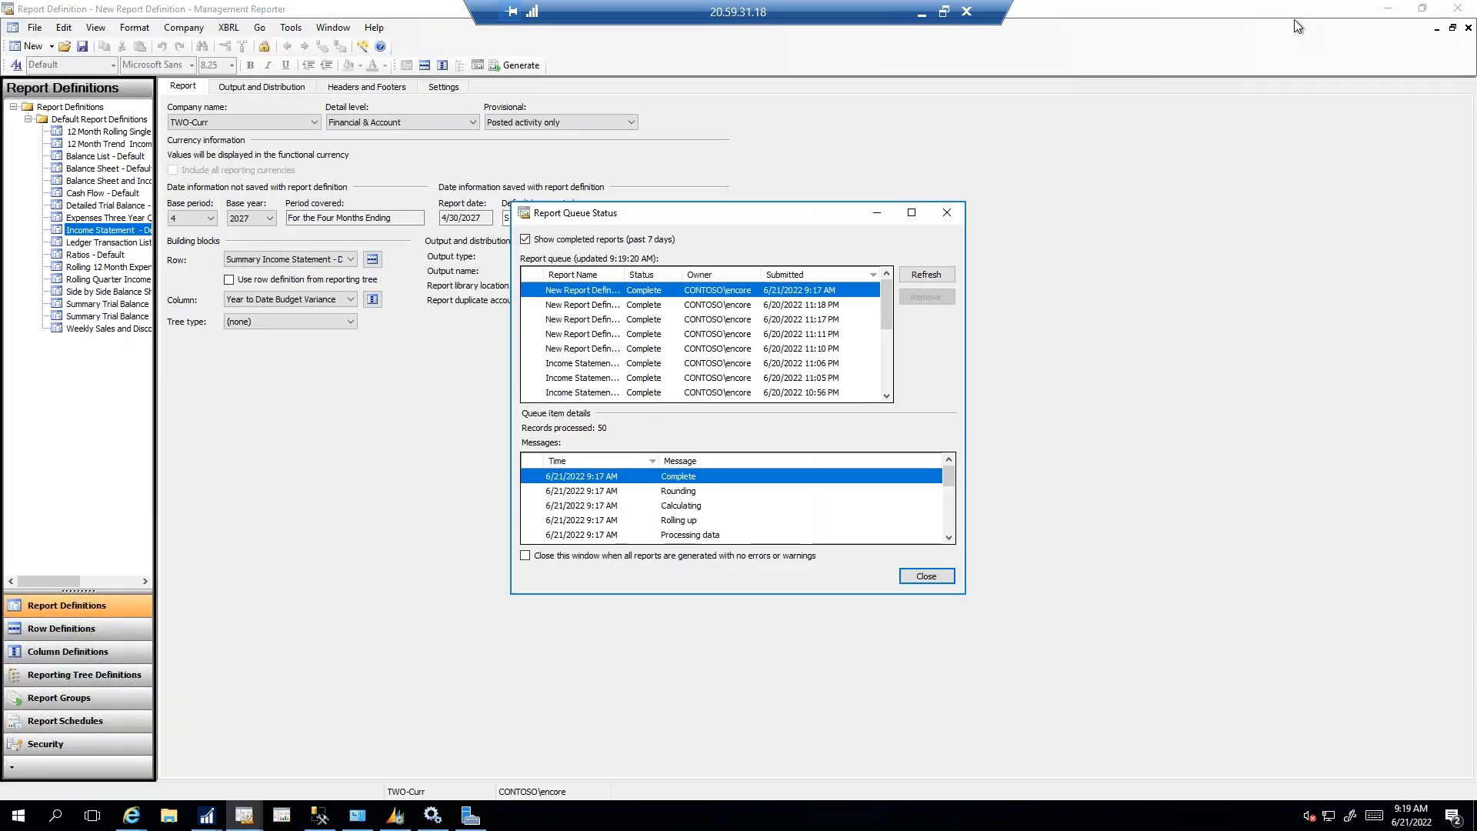
pyautogui.click(394, 362)
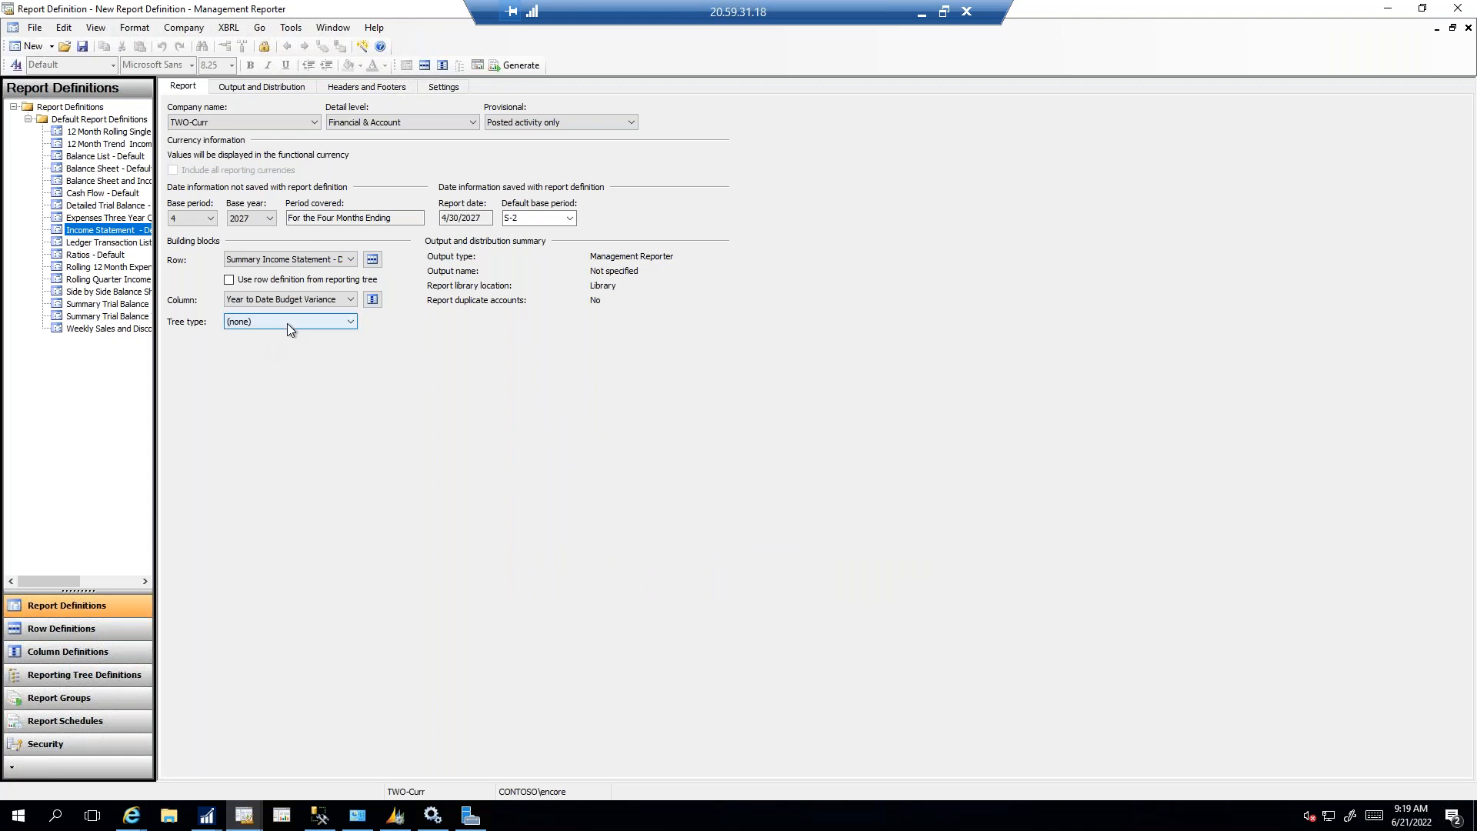
pyautogui.click(346, 321)
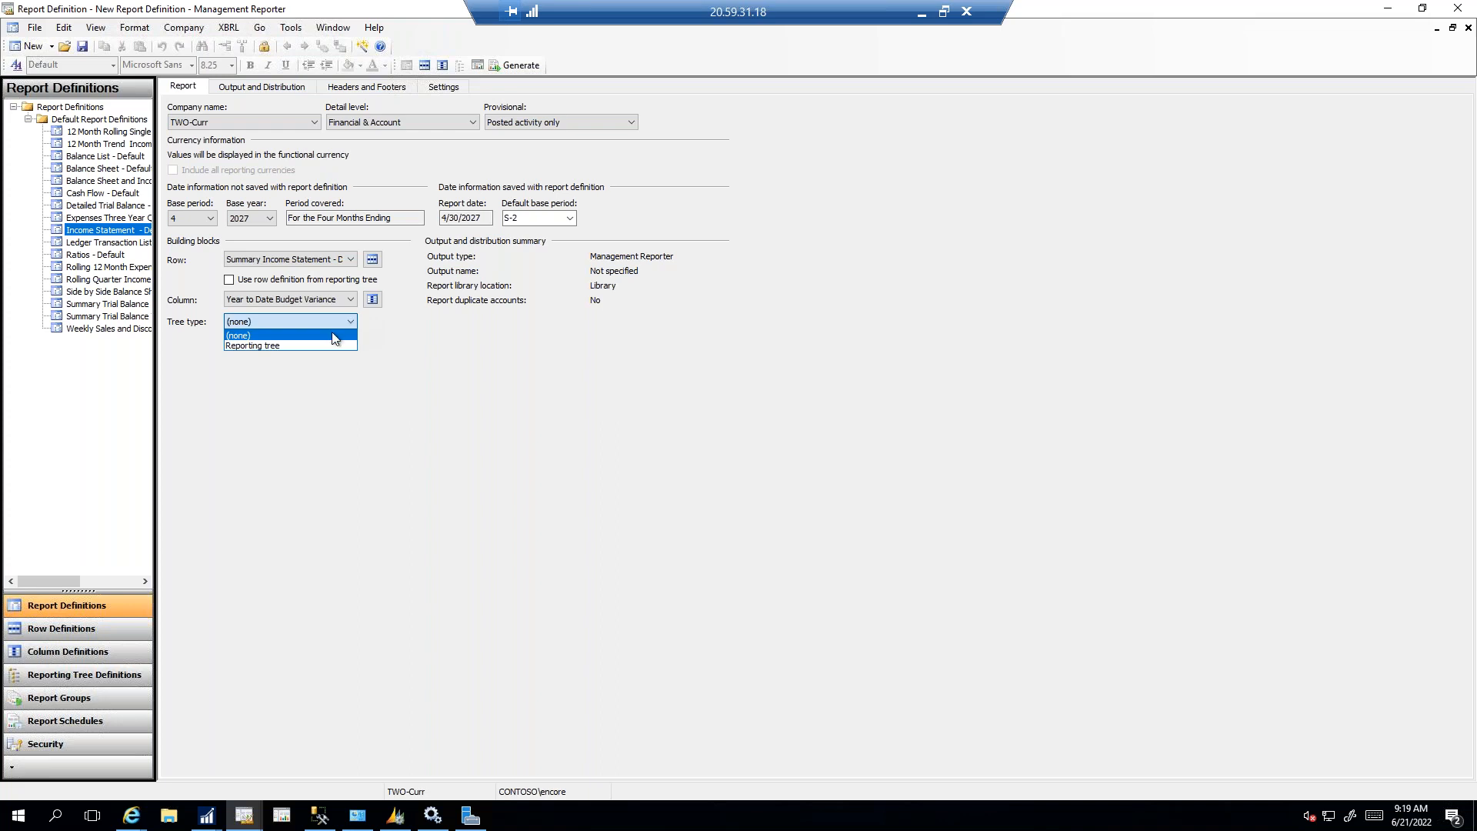
pyautogui.click(271, 346)
pyautogui.click(273, 339)
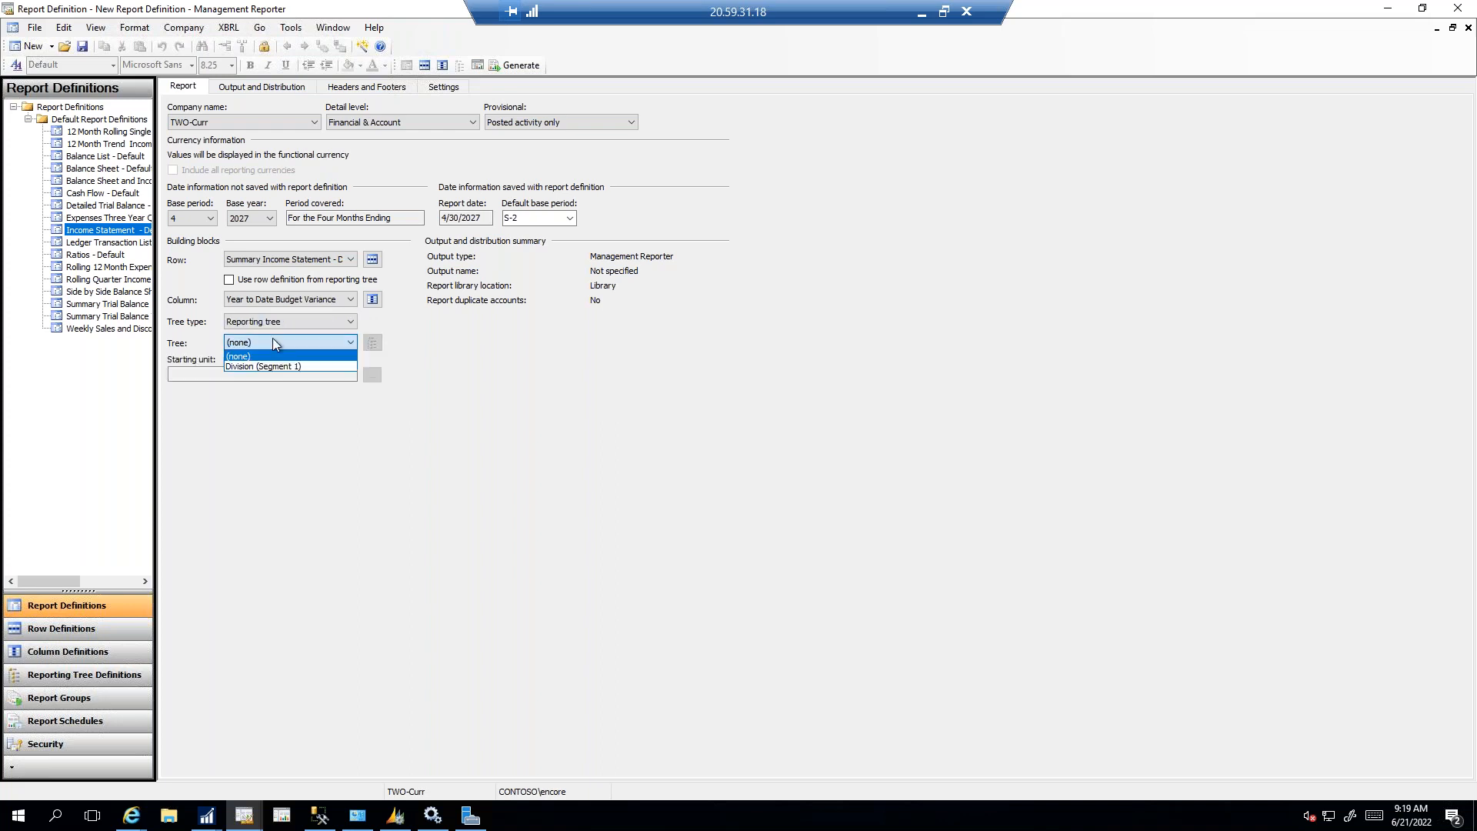
pyautogui.click(265, 366)
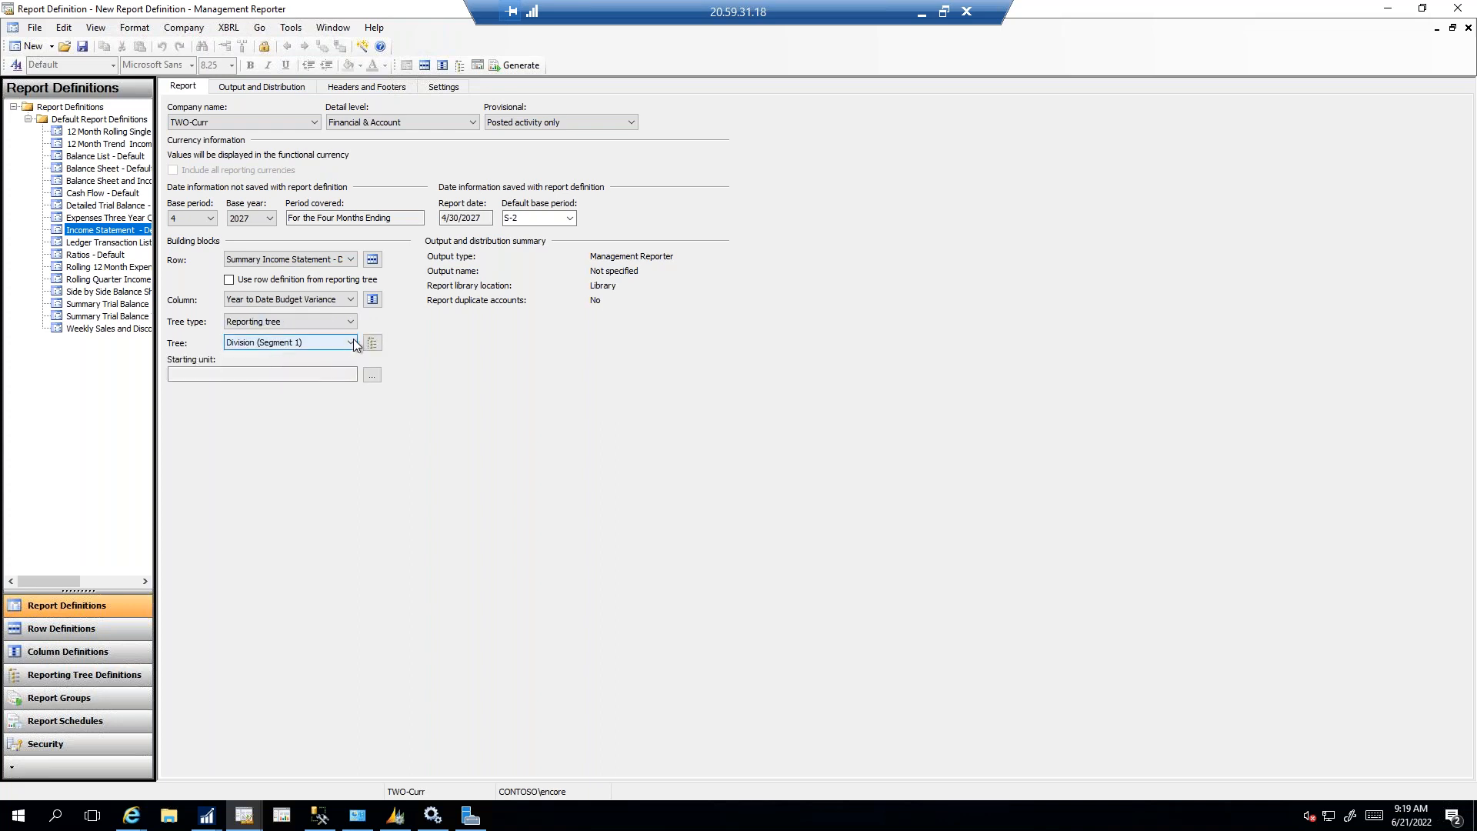
pyautogui.click(372, 342)
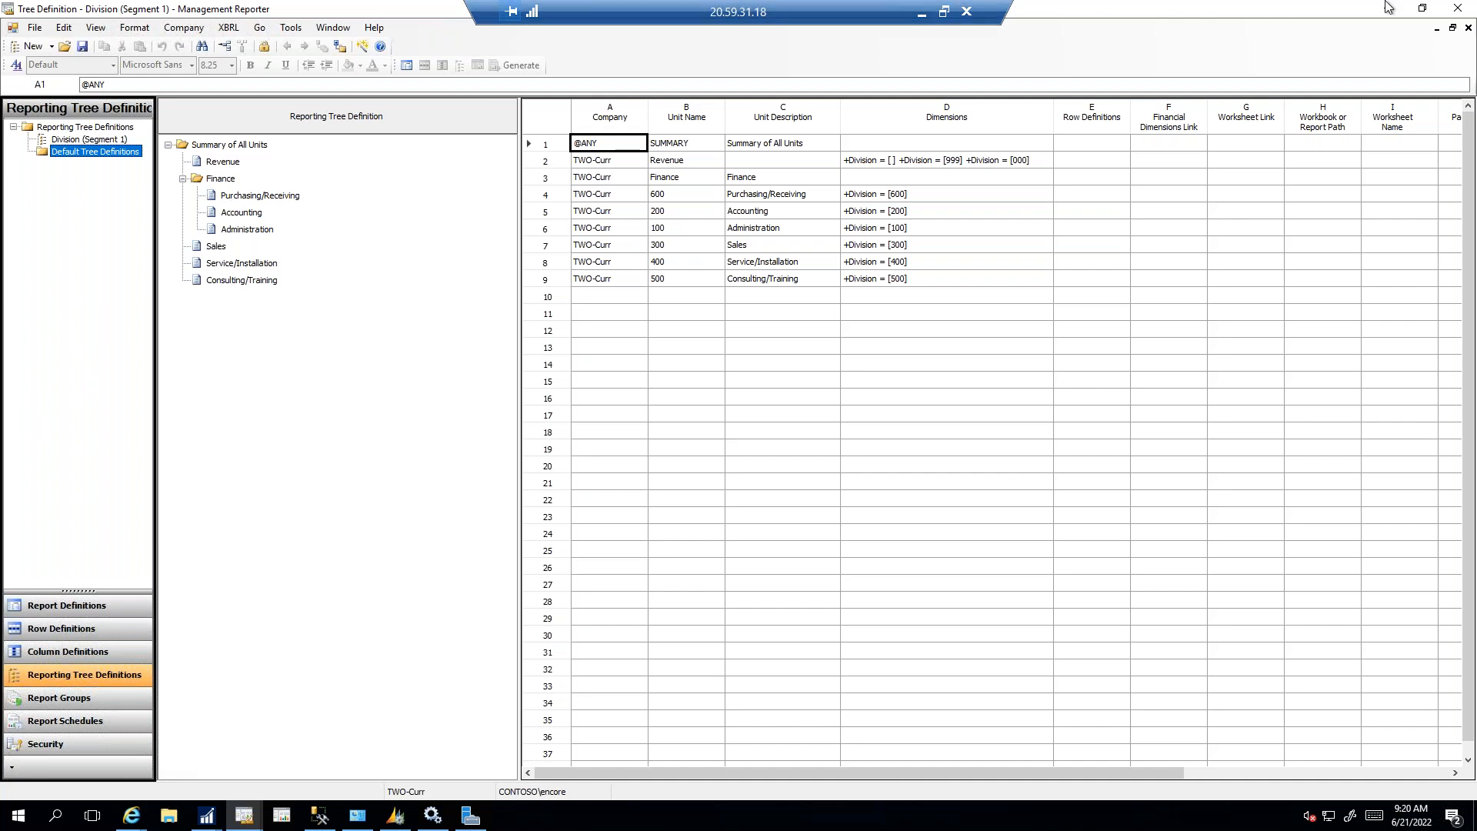
pyautogui.click(1467, 27)
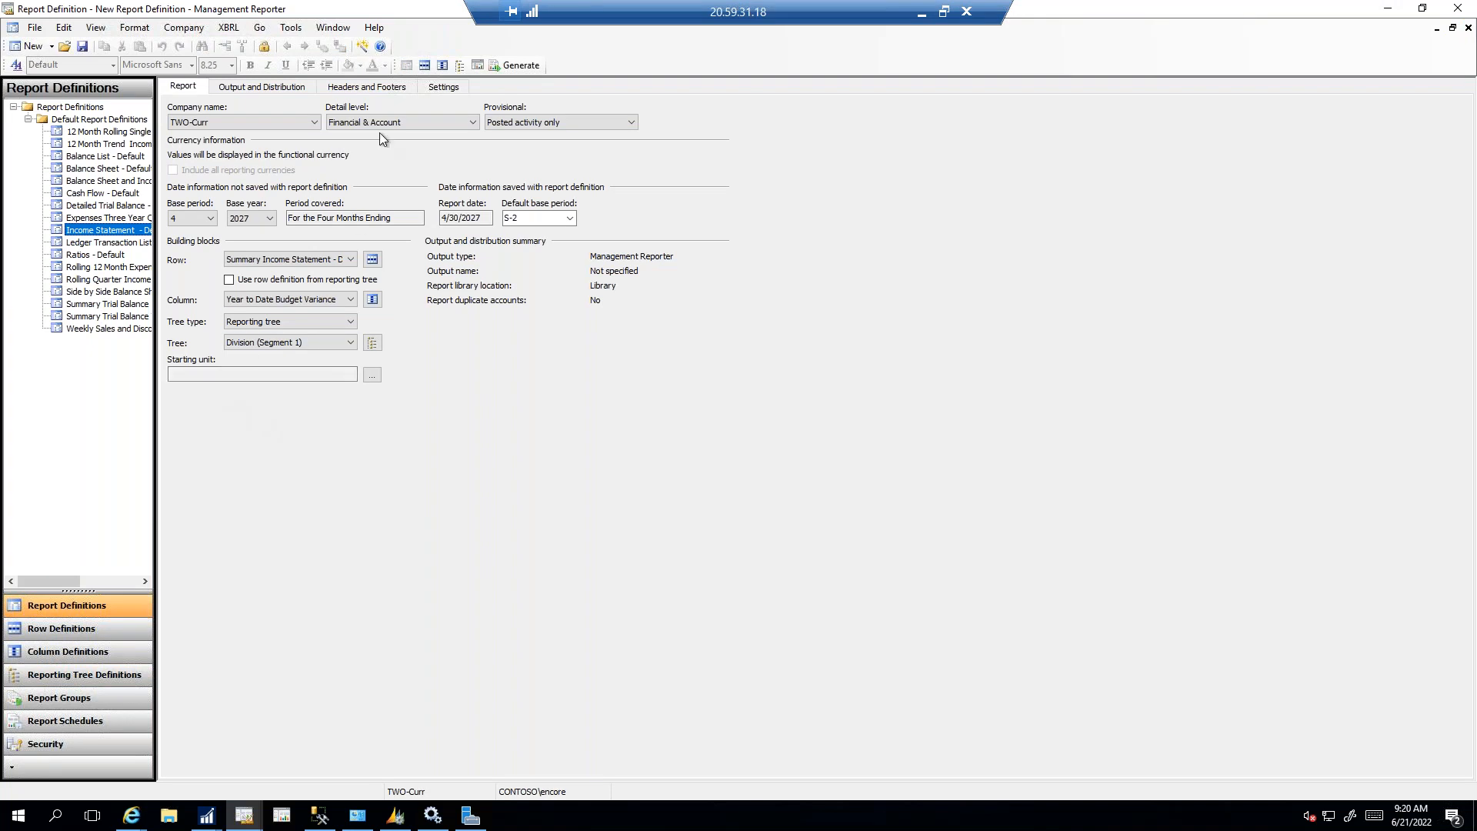
# Step: Generate the report for all reporting units of the tree, without restricting the rollup to selected children
pyautogui.click(520, 66)
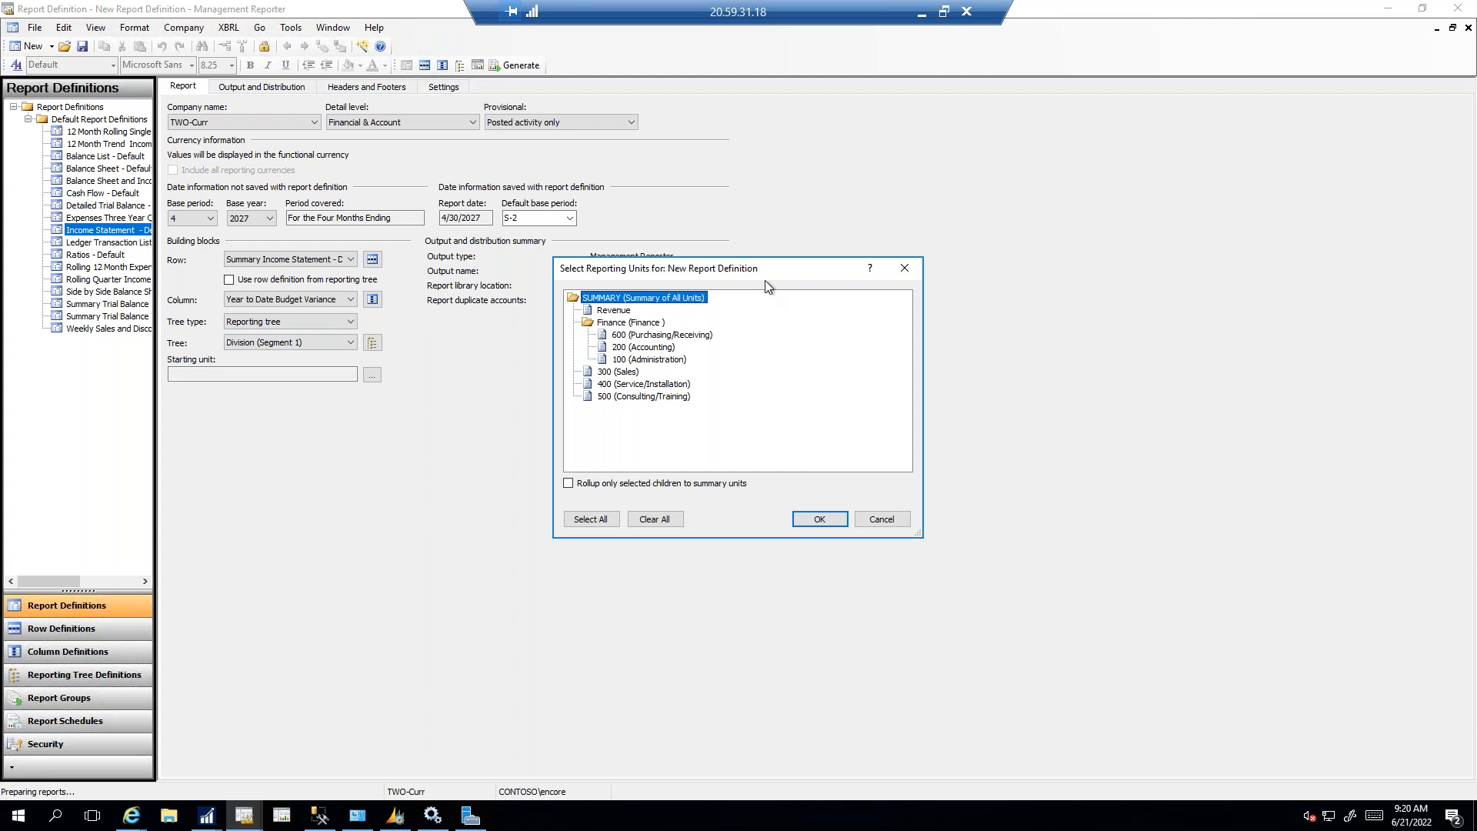
pyautogui.click(602, 326)
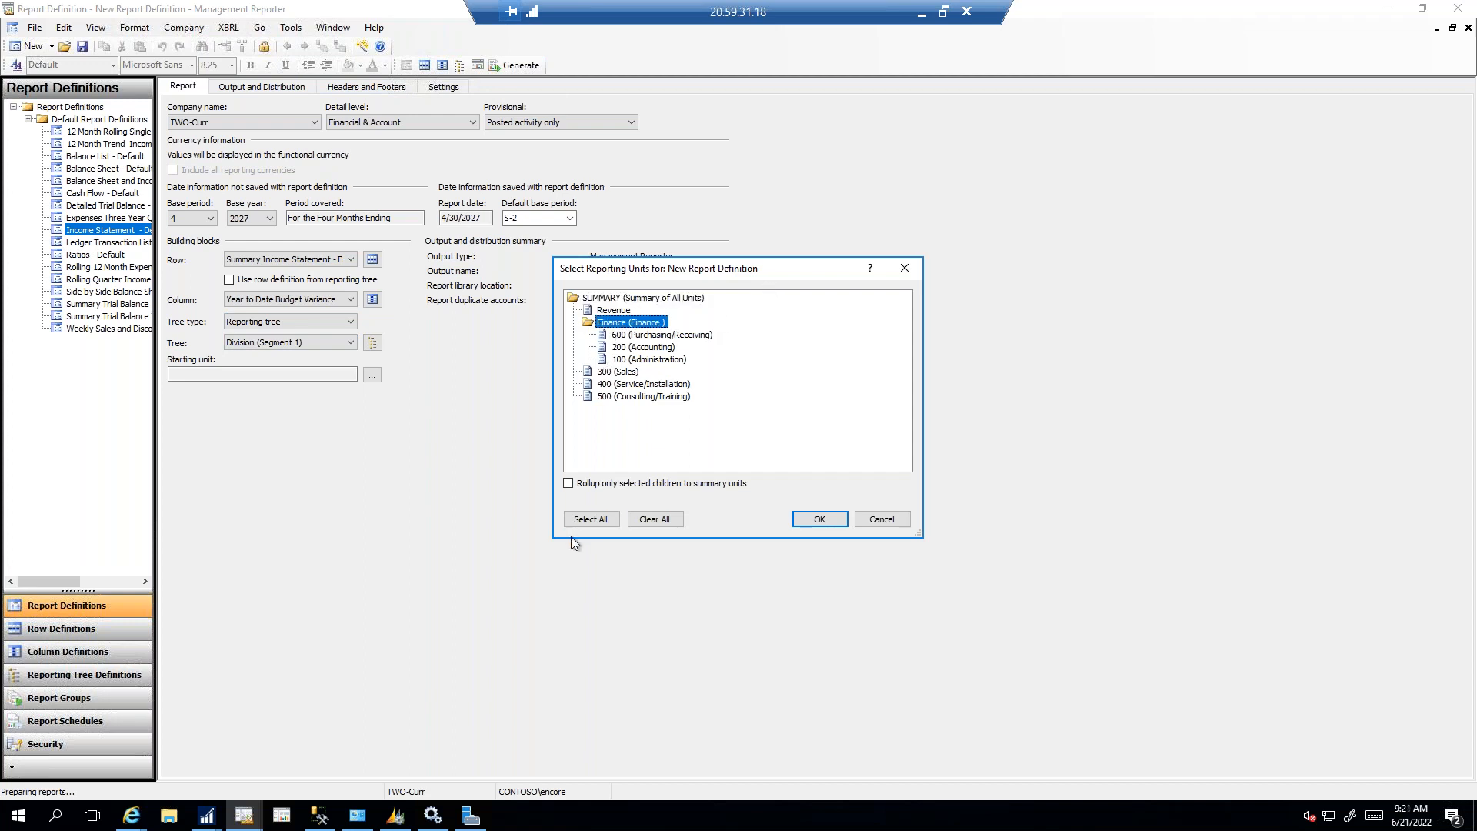
pyautogui.click(607, 518)
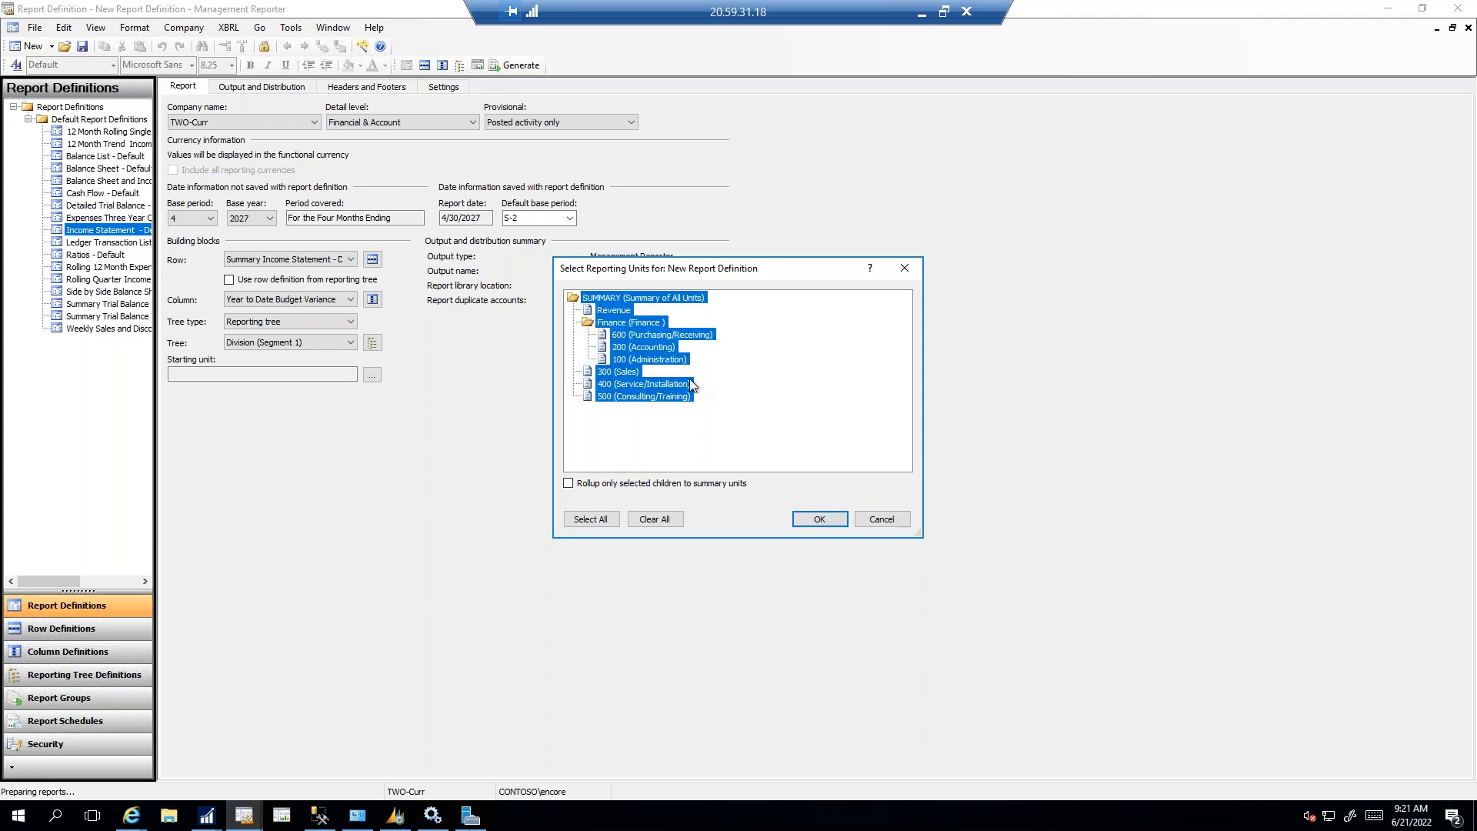
pyautogui.click(823, 526)
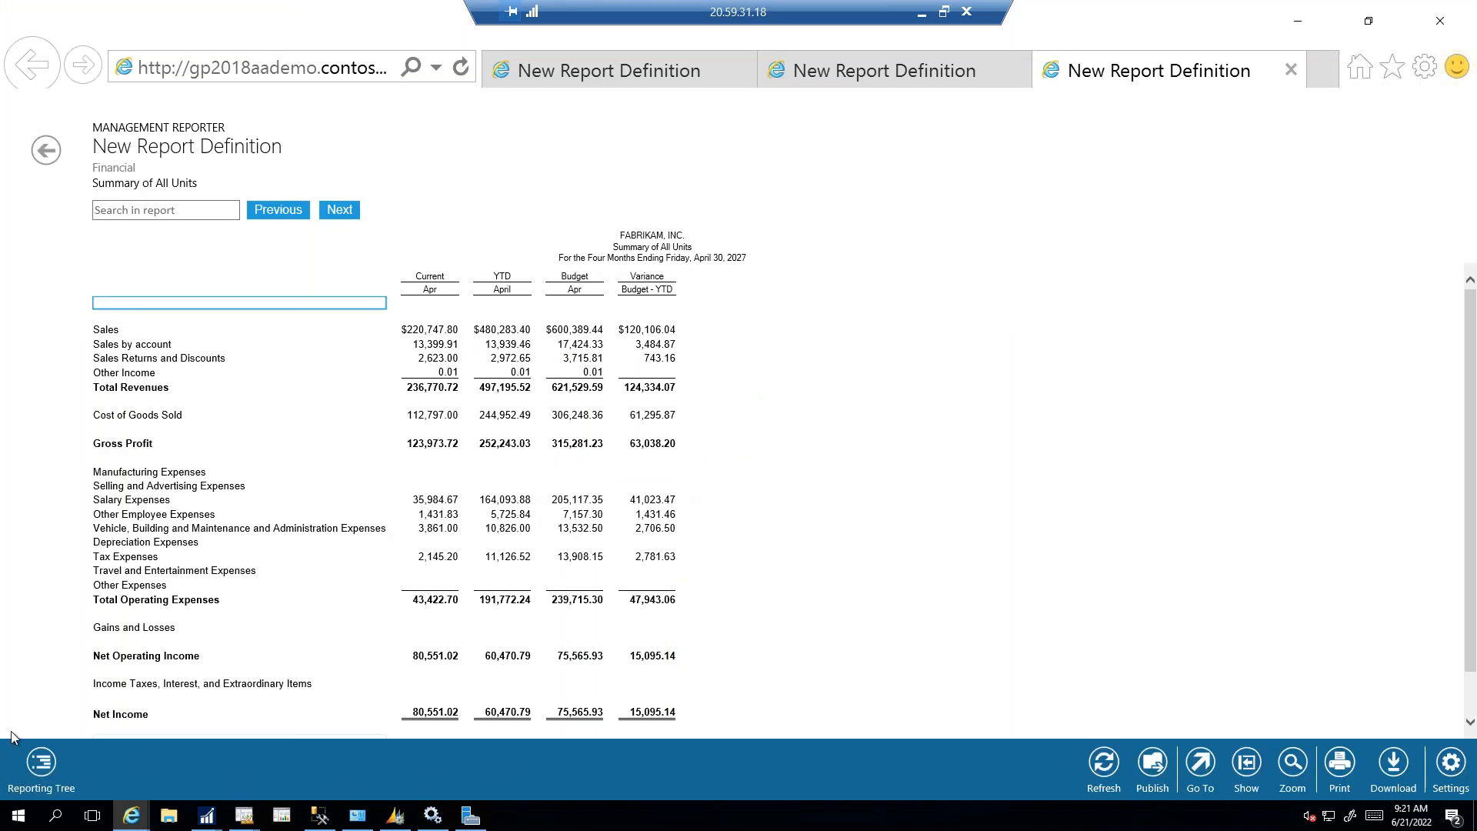
# Step: View the Finance unit's report and drill into its Current Other Employee Expenses down to the Administration accounts
pyautogui.click(40, 768)
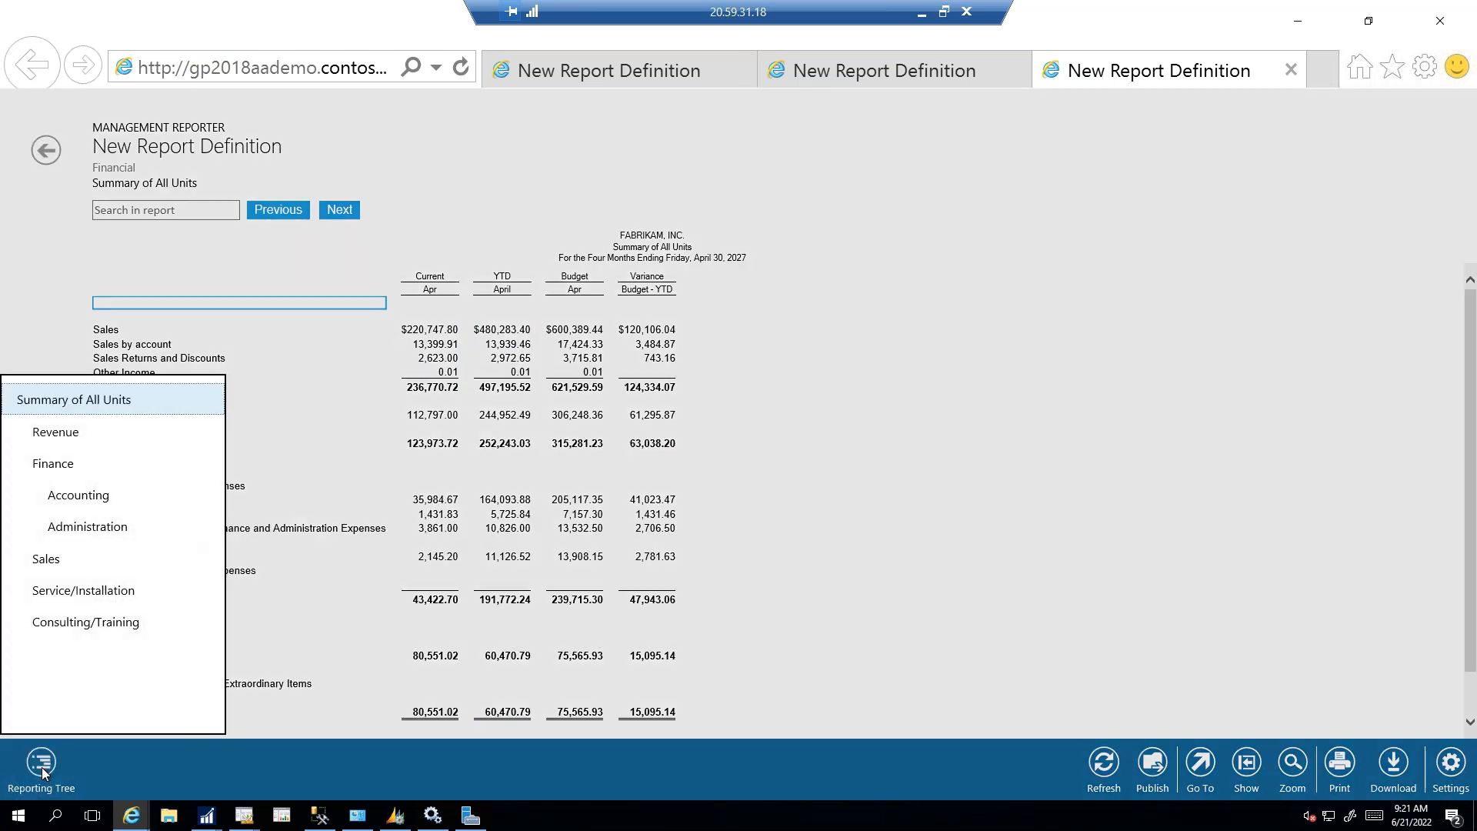
pyautogui.click(63, 465)
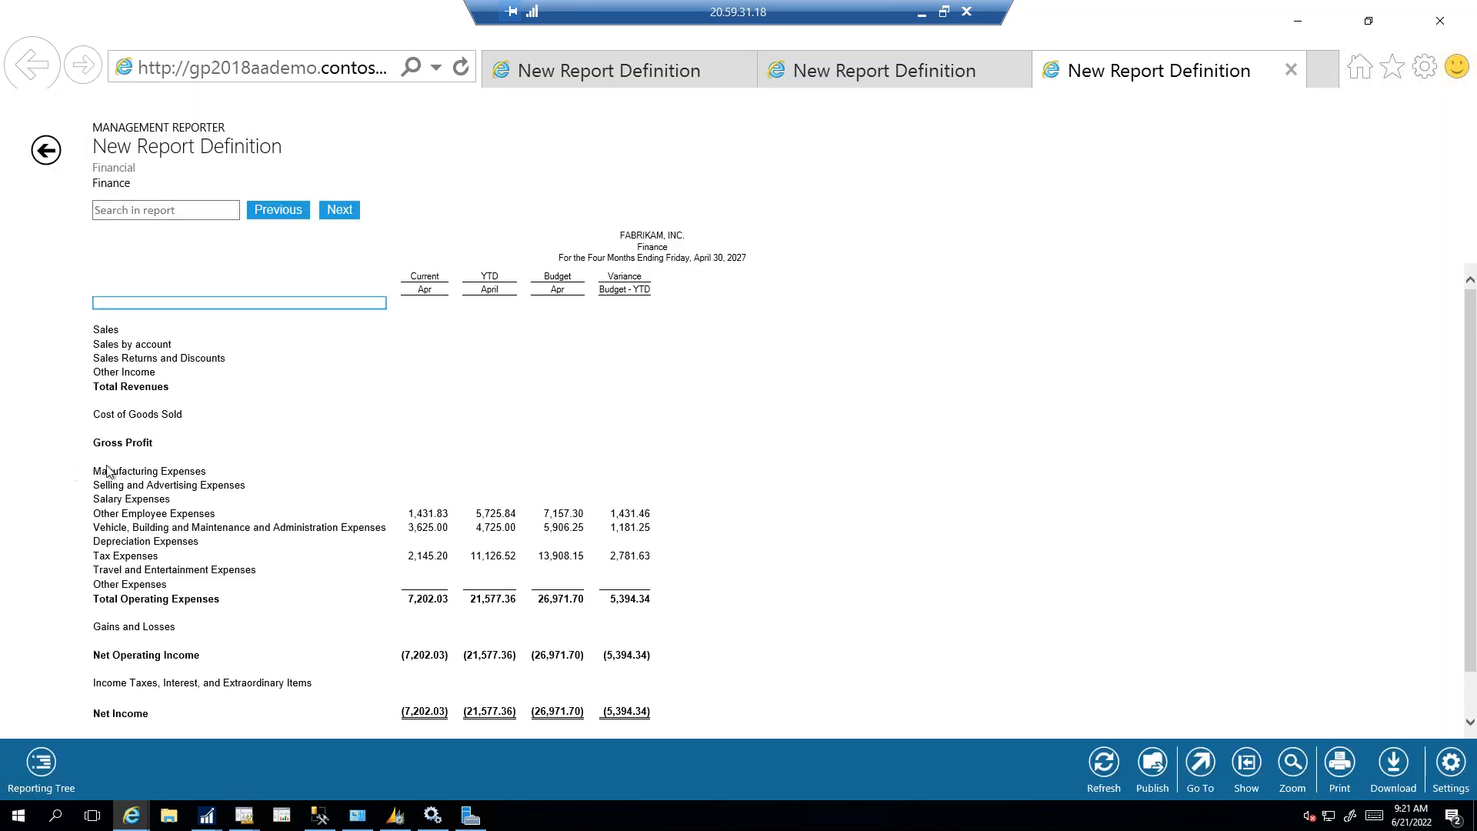
pyautogui.click(426, 513)
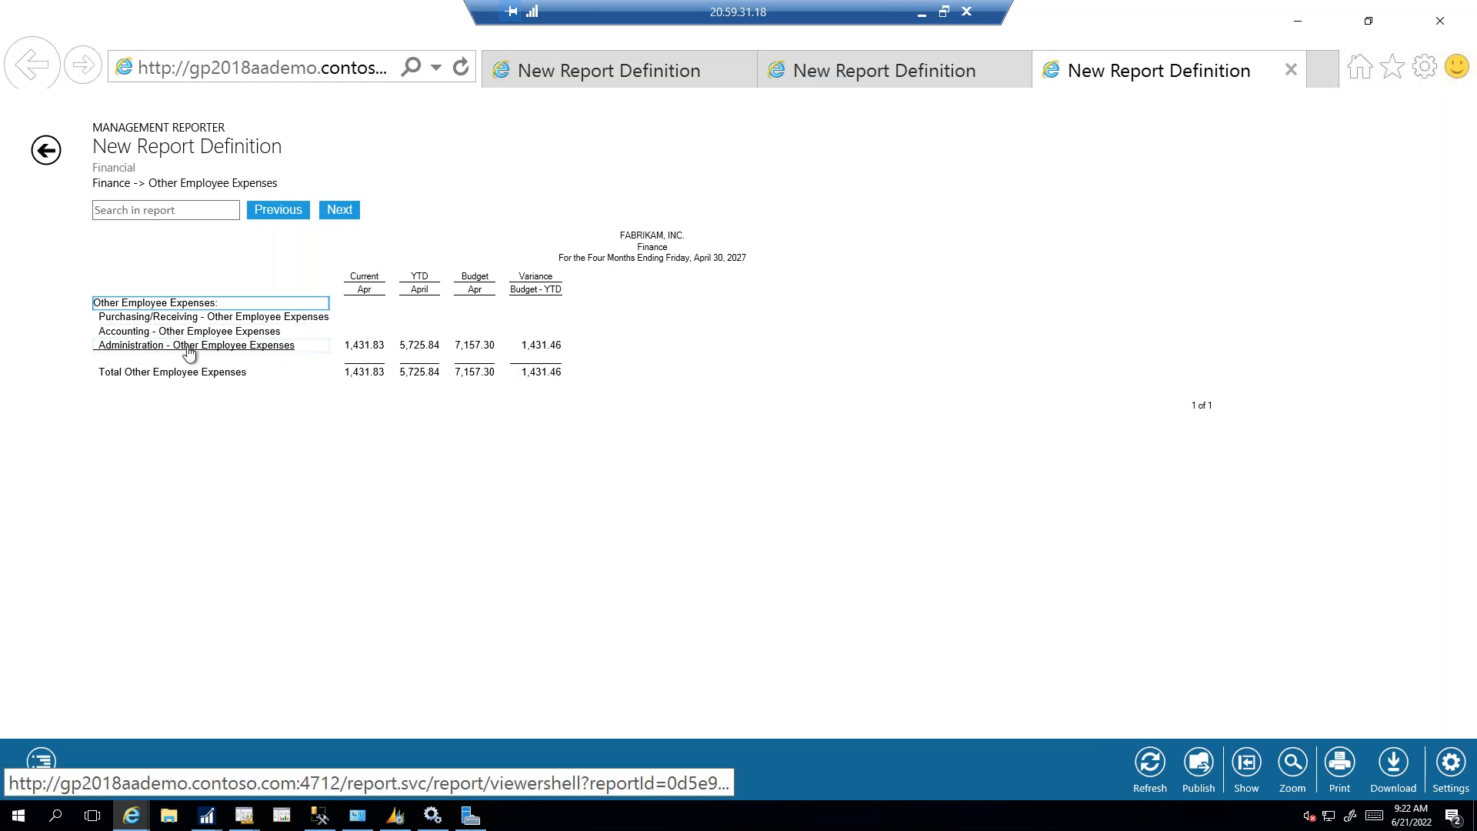
pyautogui.click(191, 348)
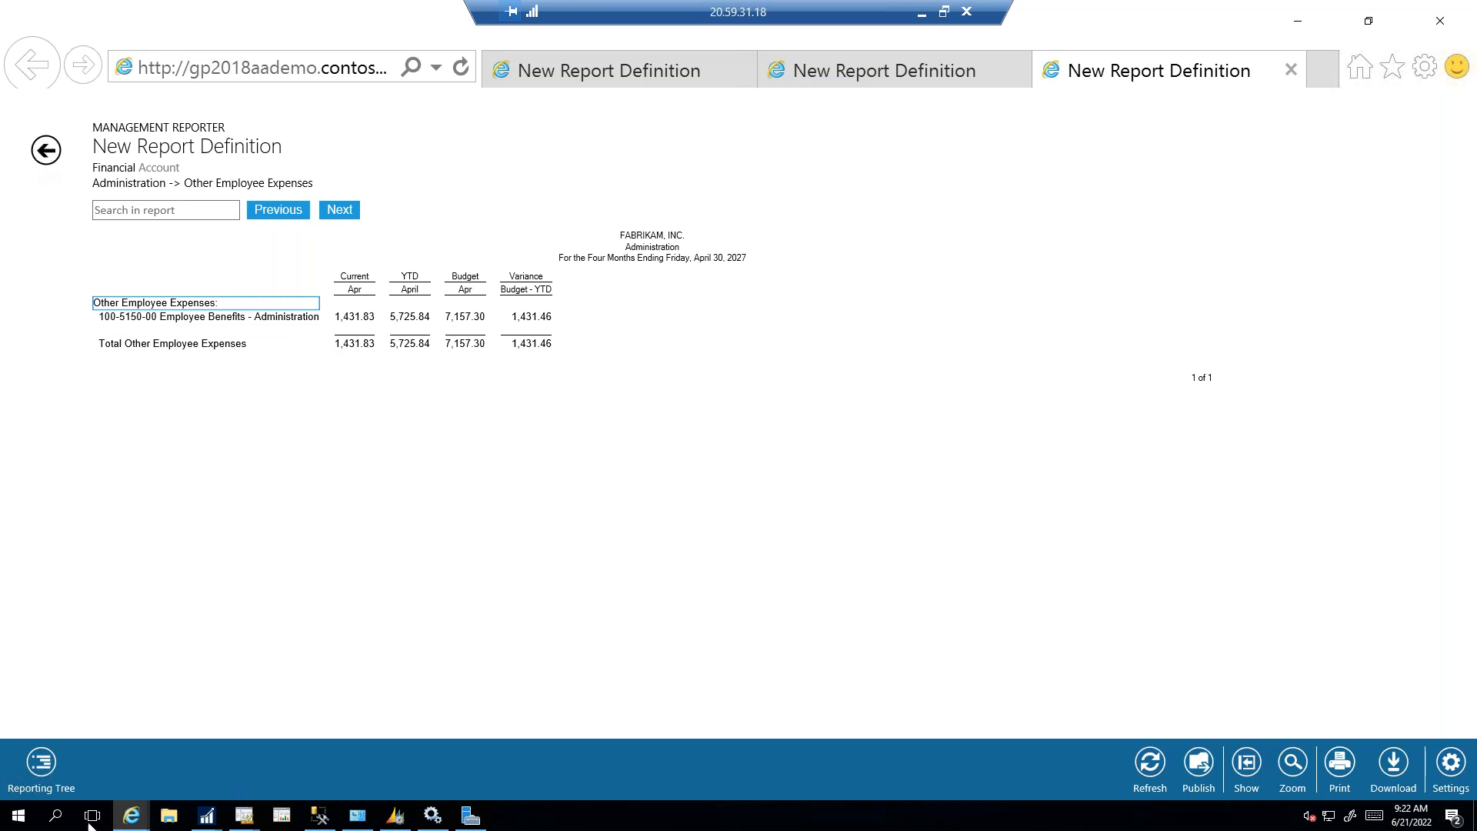
# Step: Check the Other Employee Expenses account detail for the Sales and Revenue reporting units, and go back from it
pyautogui.click(34, 764)
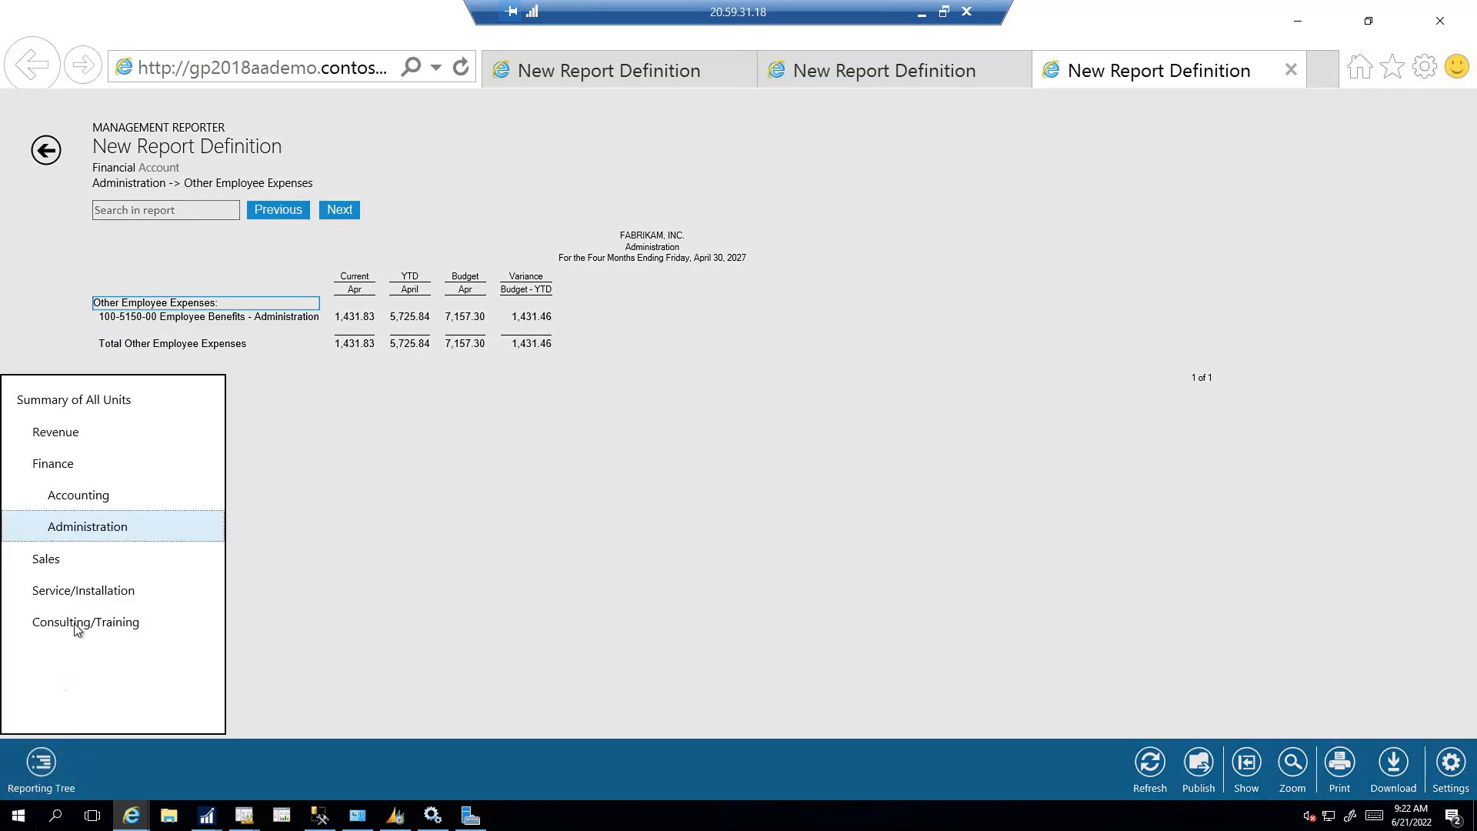
pyautogui.click(46, 560)
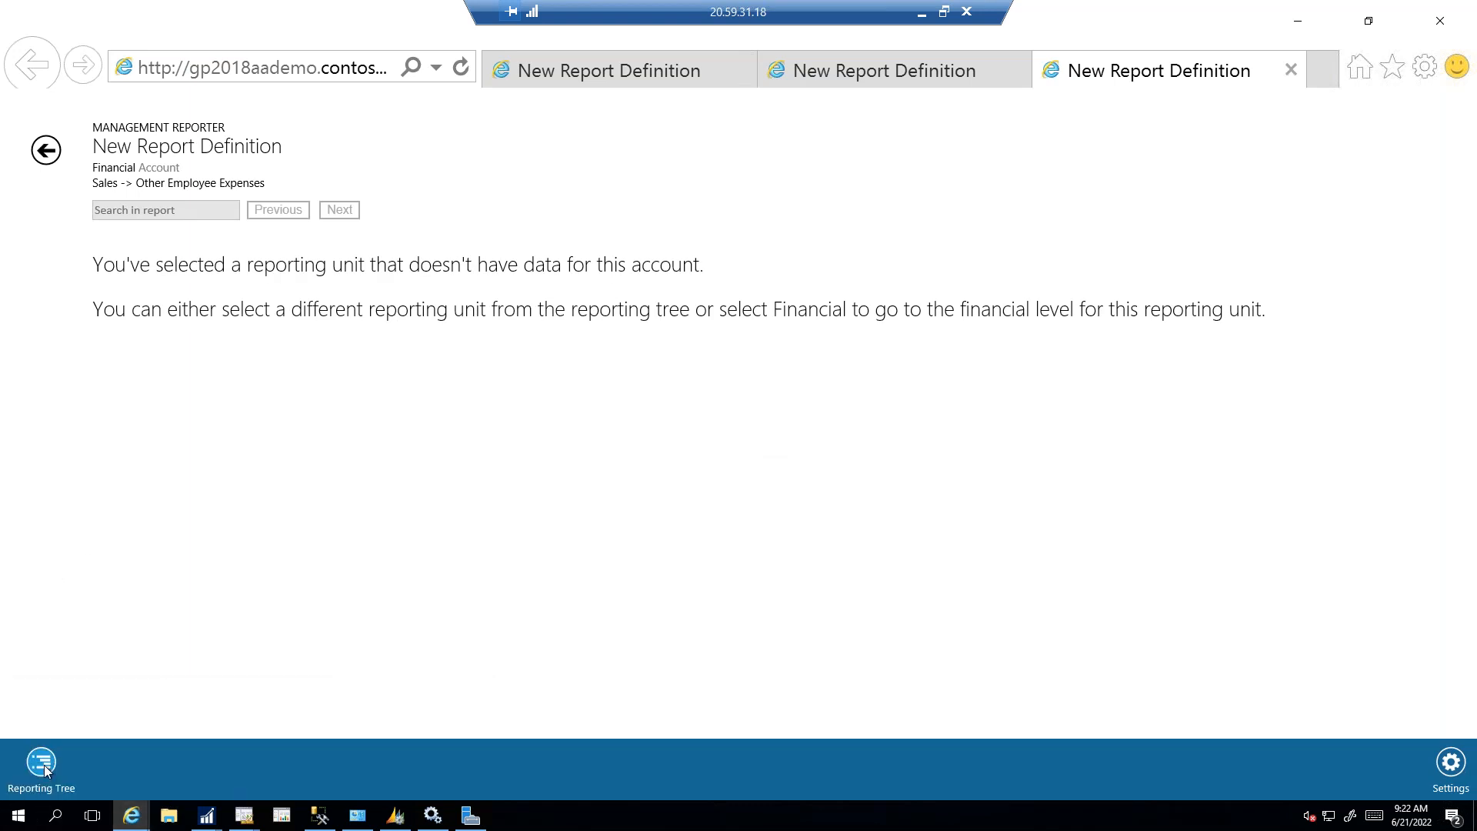
pyautogui.click(41, 761)
pyautogui.click(60, 431)
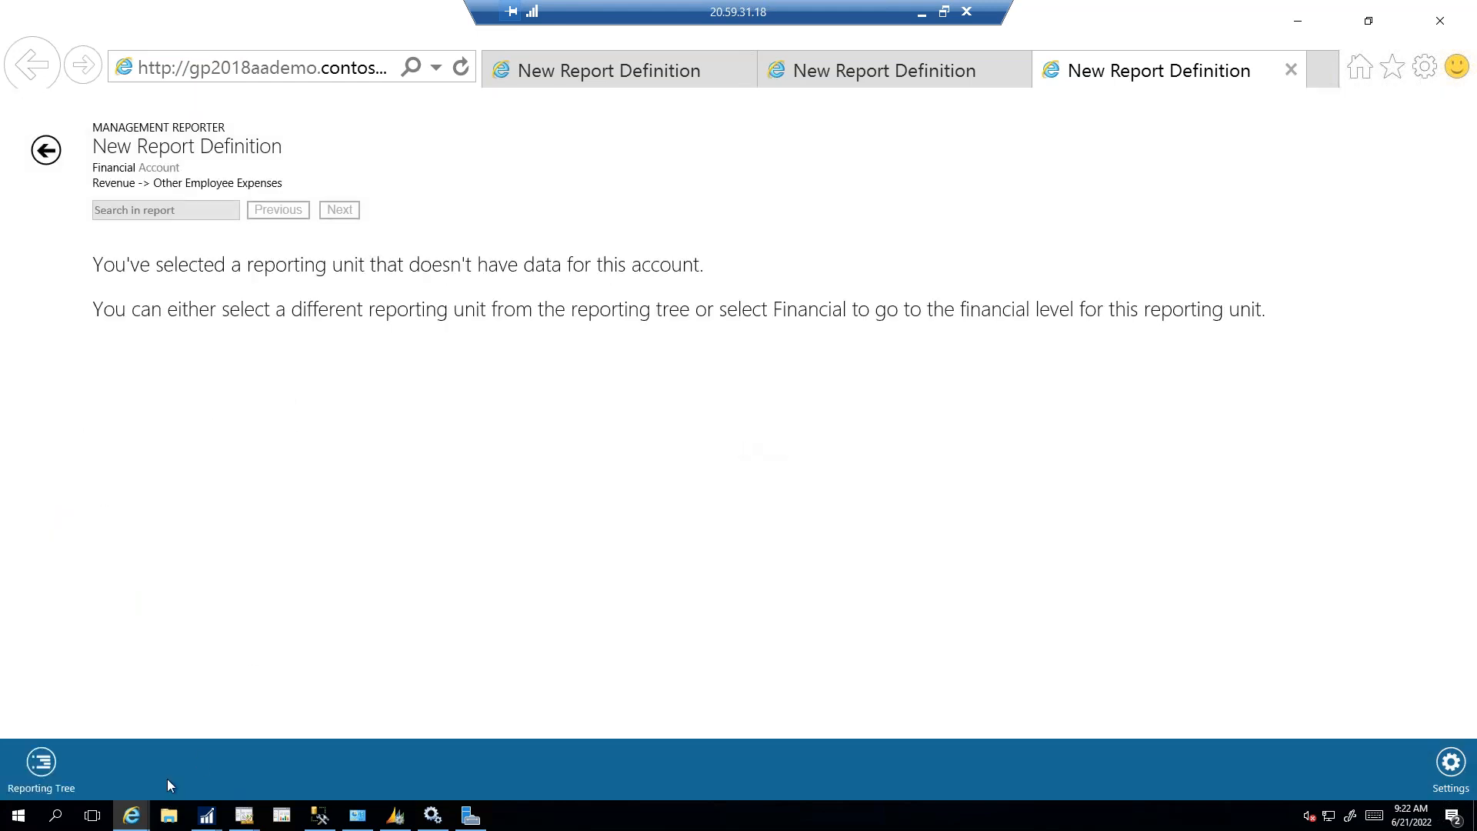
pyautogui.click(34, 765)
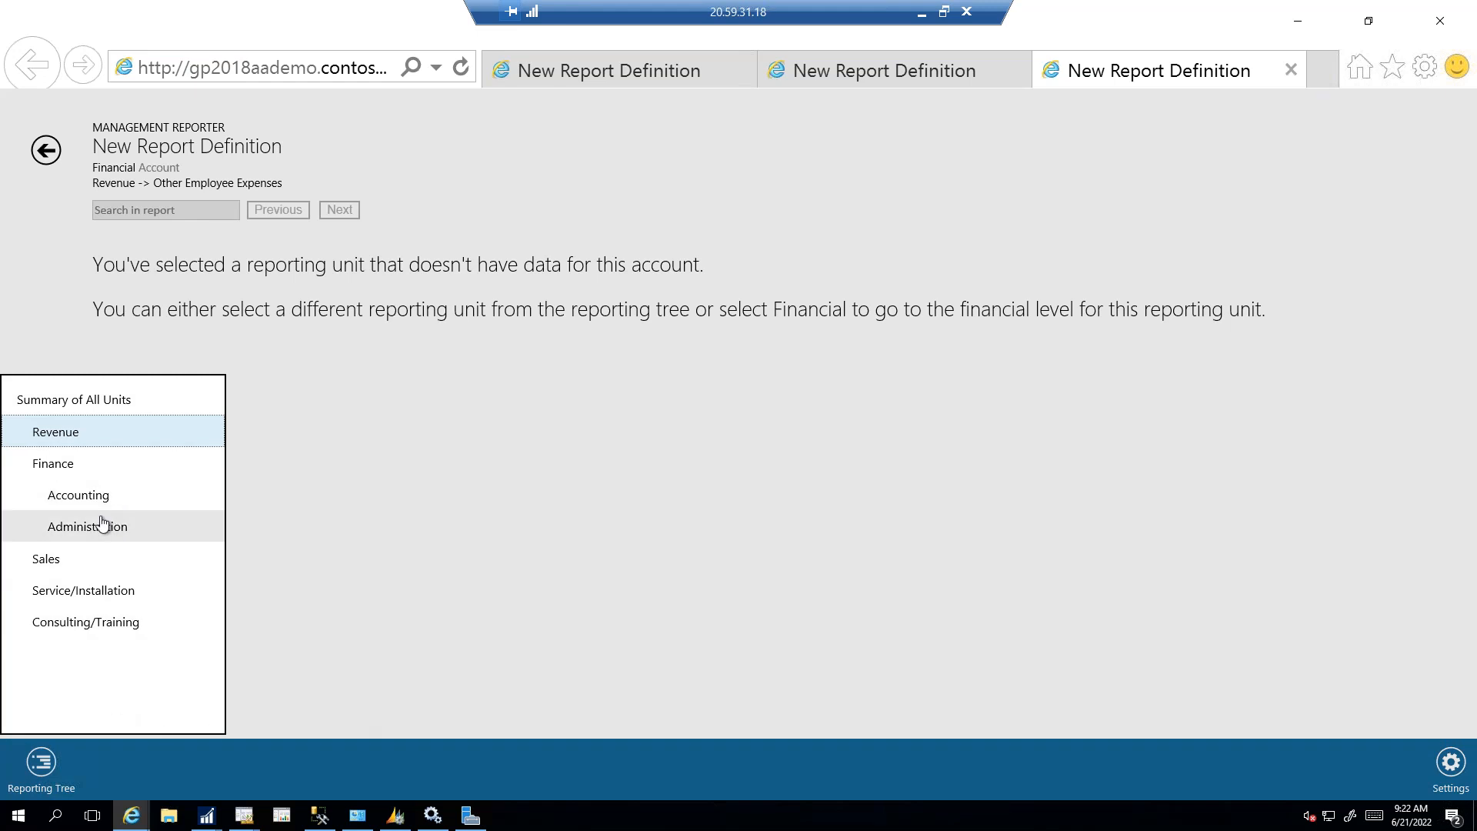
pyautogui.click(47, 151)
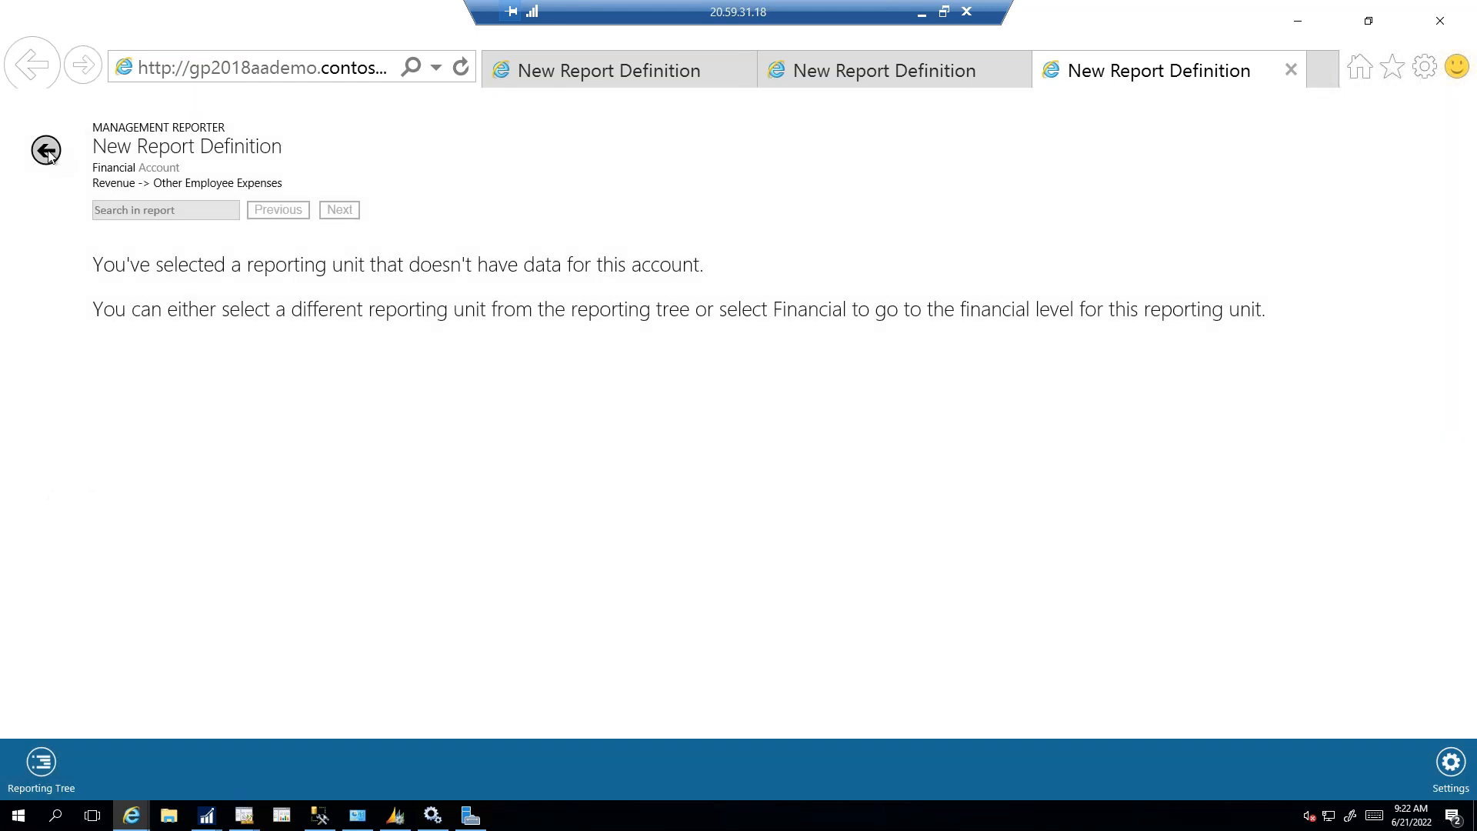
# Step: View the Other Employee Expenses detail for Summary of All Units, then go back to the full summary report
pyautogui.click(42, 762)
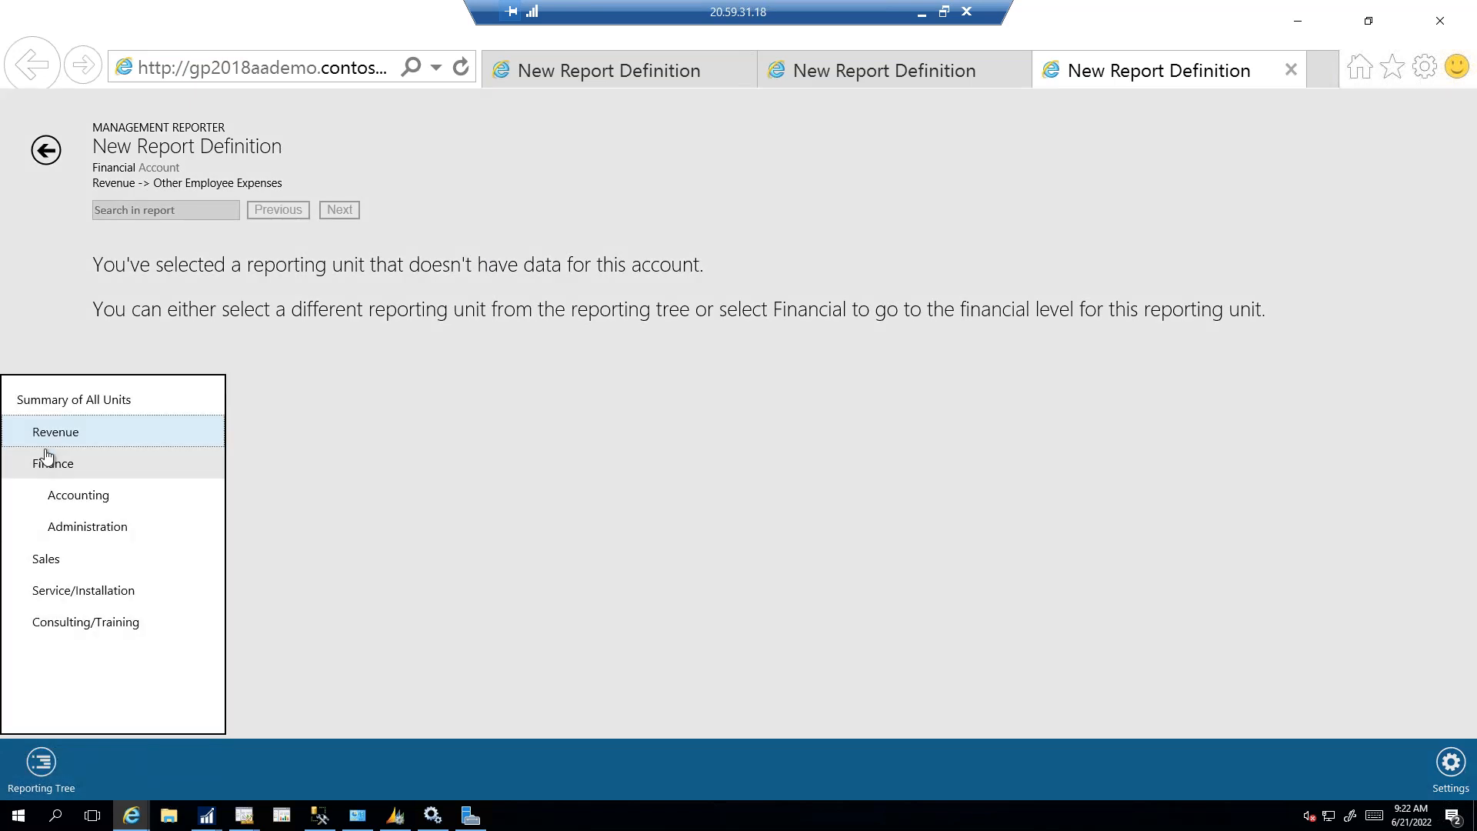
pyautogui.click(46, 398)
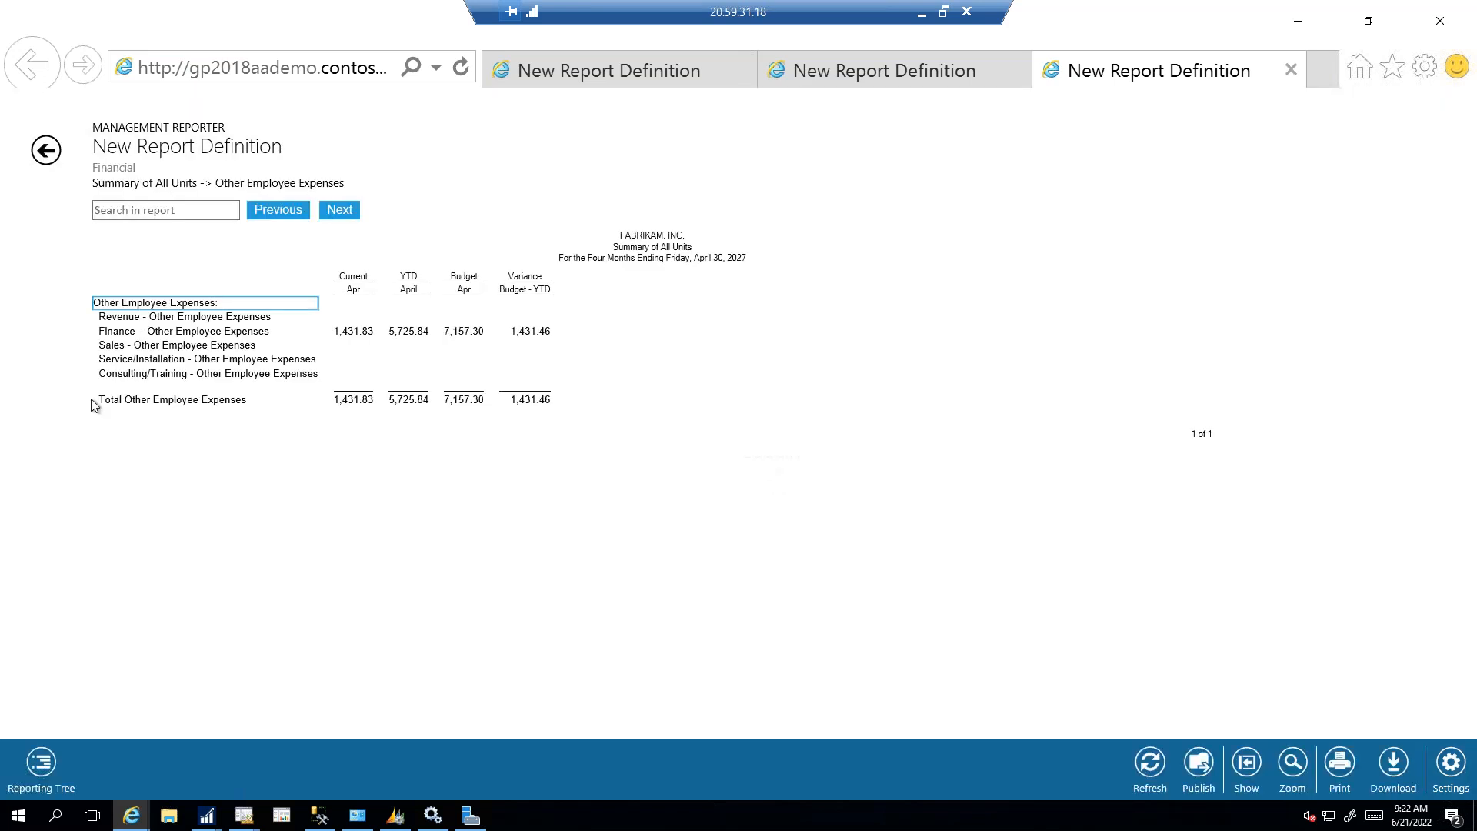
pyautogui.click(46, 150)
pyautogui.click(45, 152)
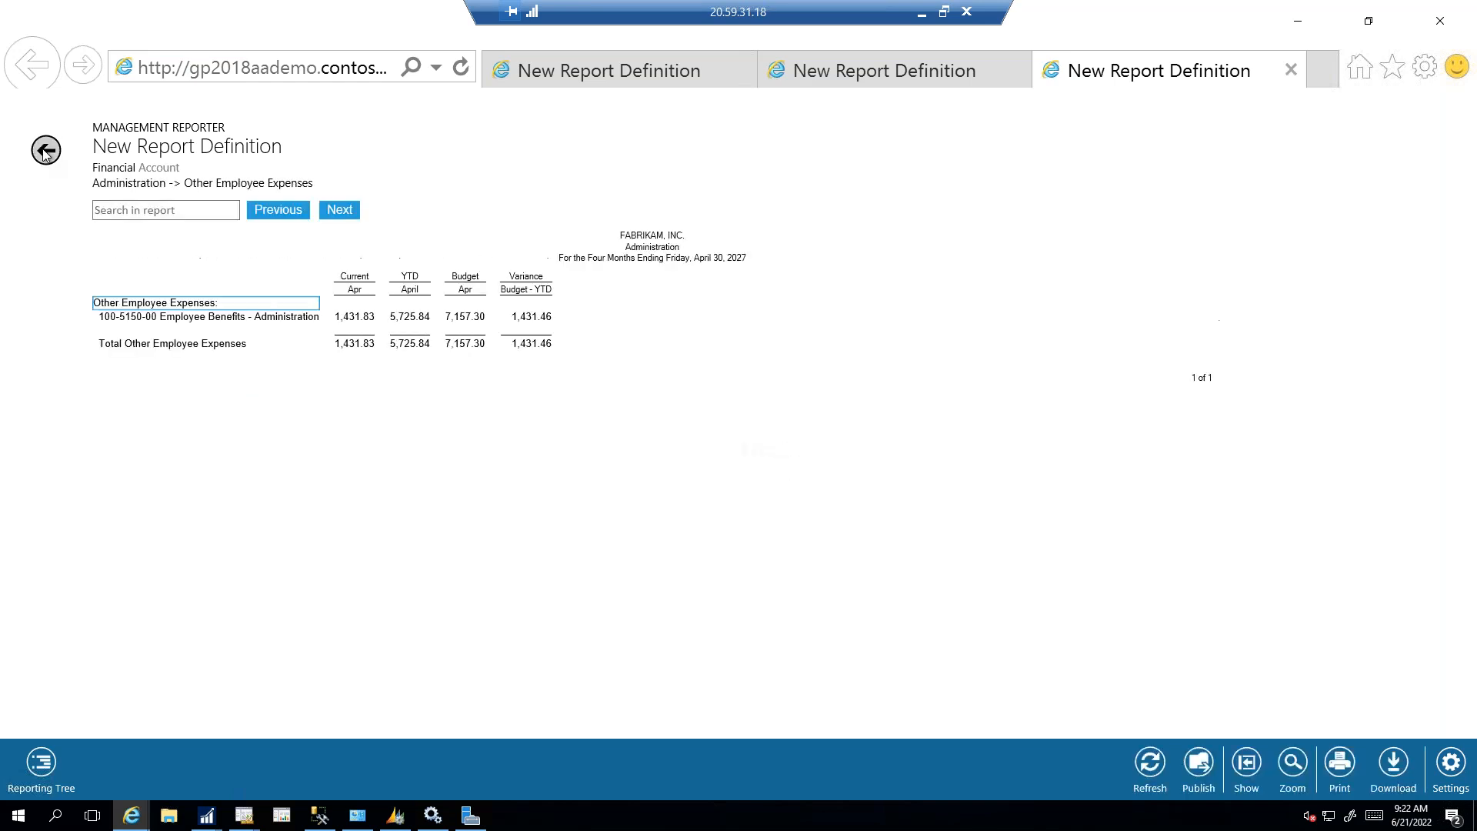
pyautogui.click(45, 151)
pyautogui.click(45, 152)
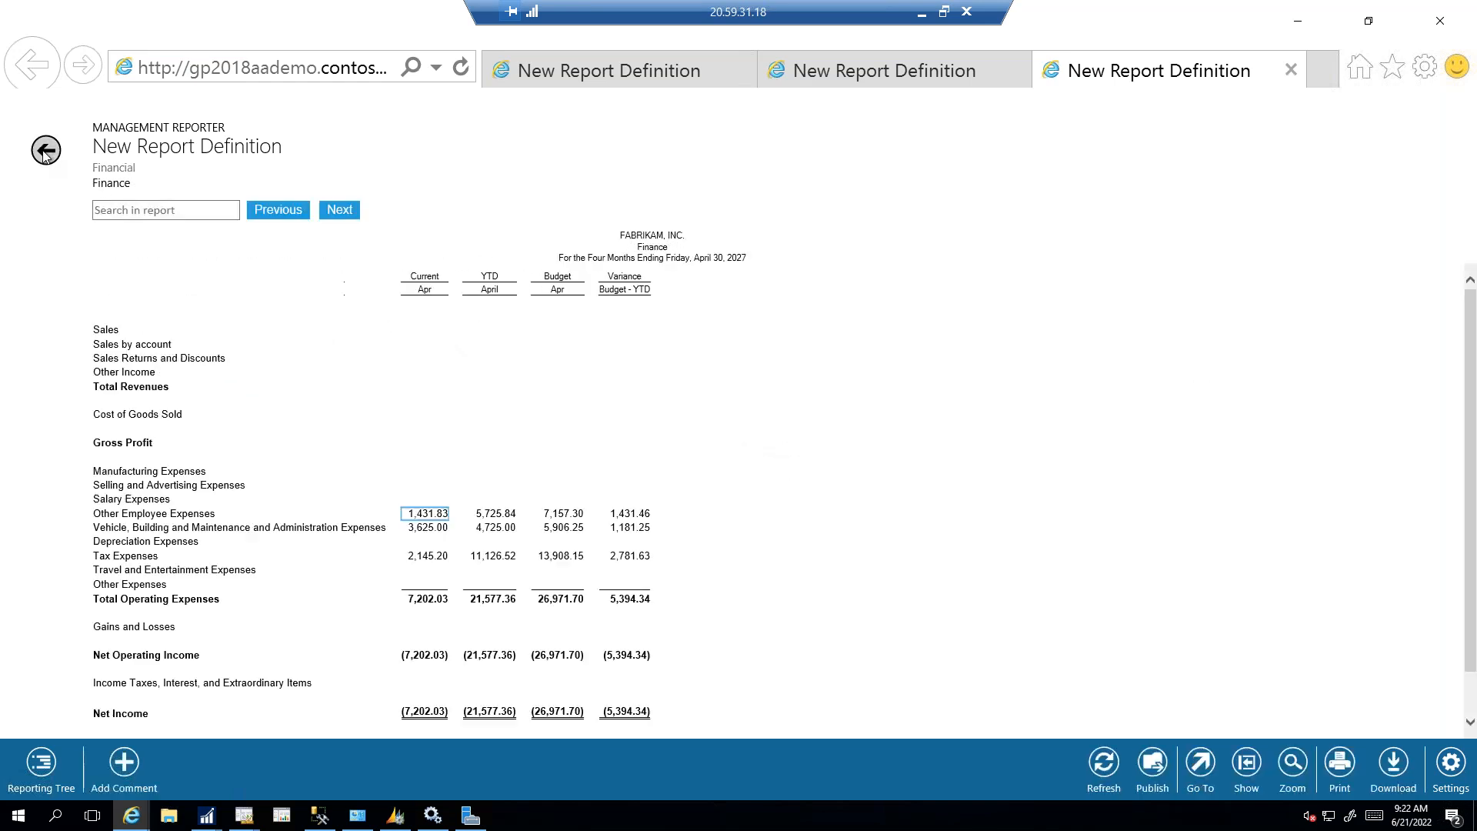
pyautogui.click(44, 152)
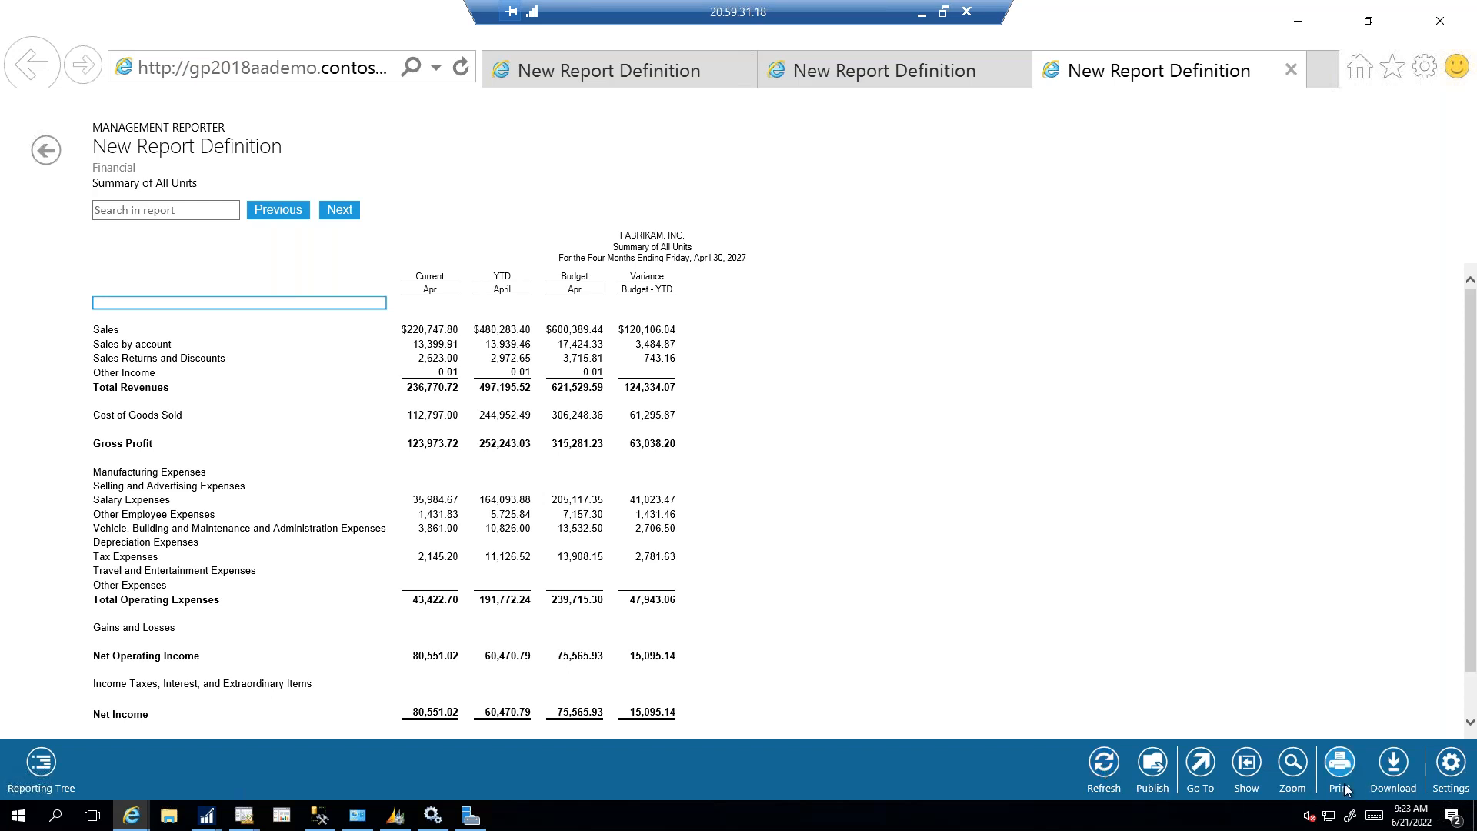
# Step: Check the report's download formats and its list of reporting units, keeping Summary of All Units displayed
pyautogui.click(1392, 769)
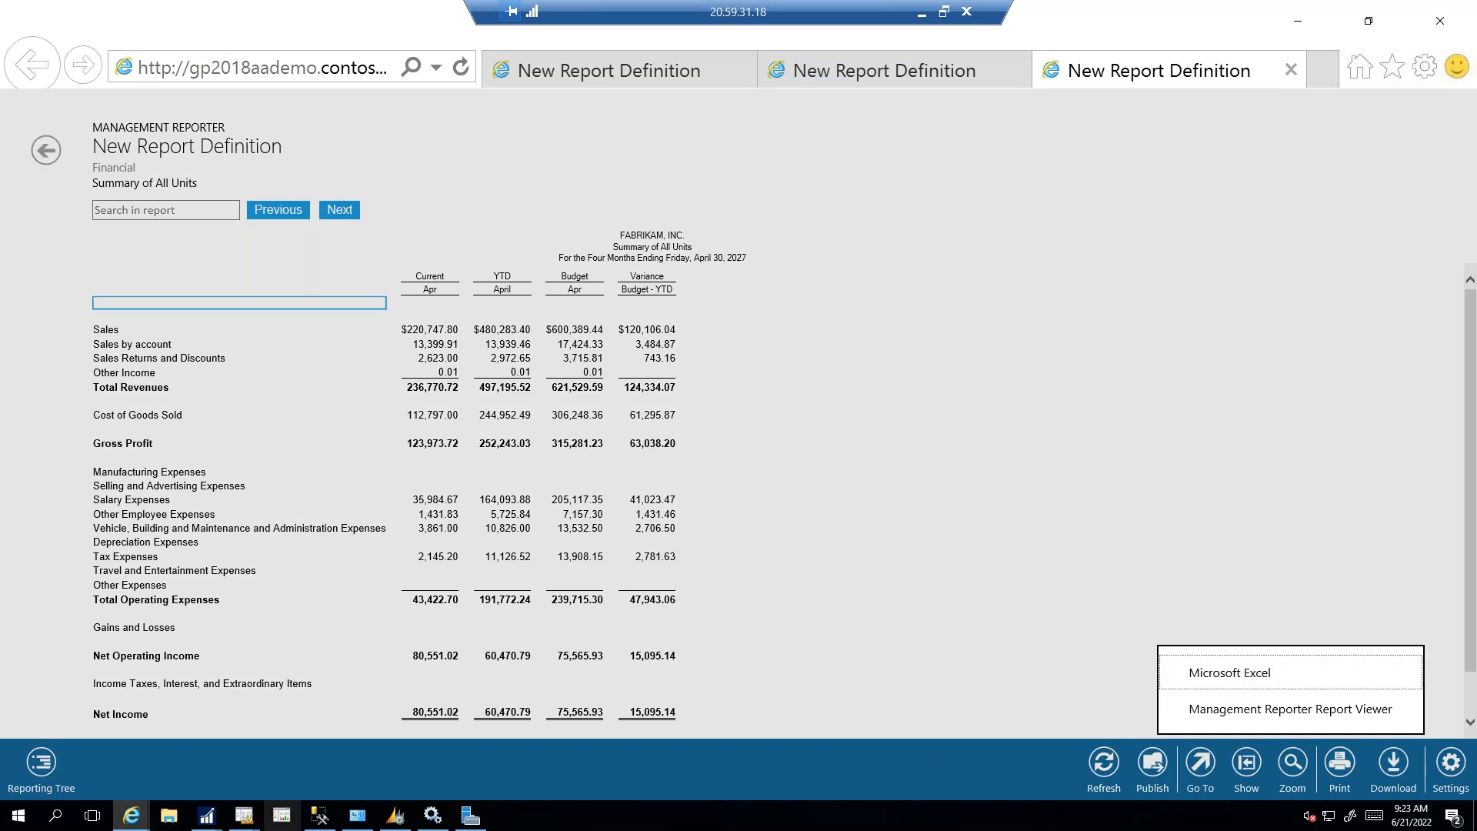
pyautogui.click(34, 754)
pyautogui.click(46, 755)
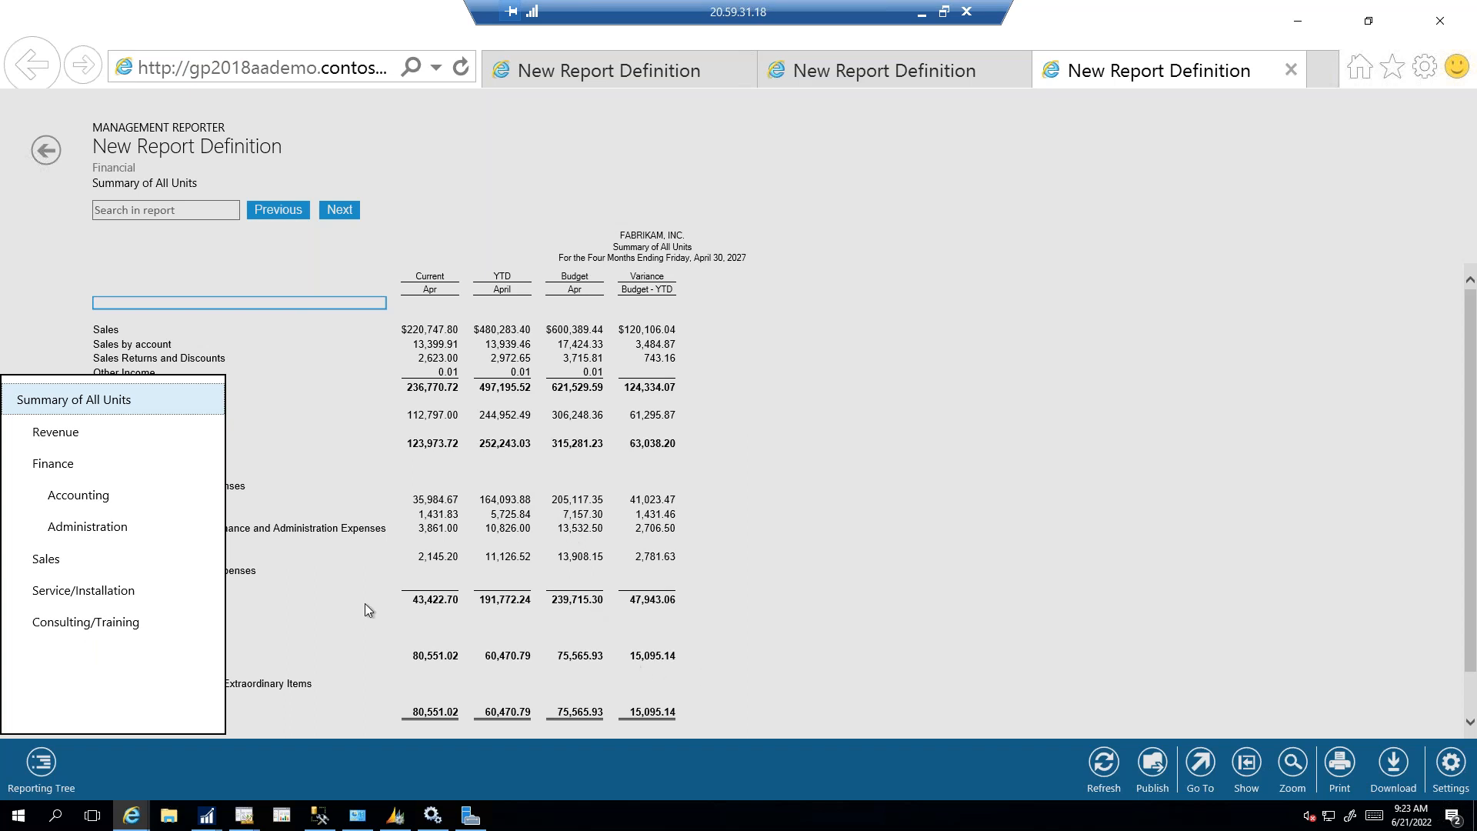
pyautogui.click(852, 508)
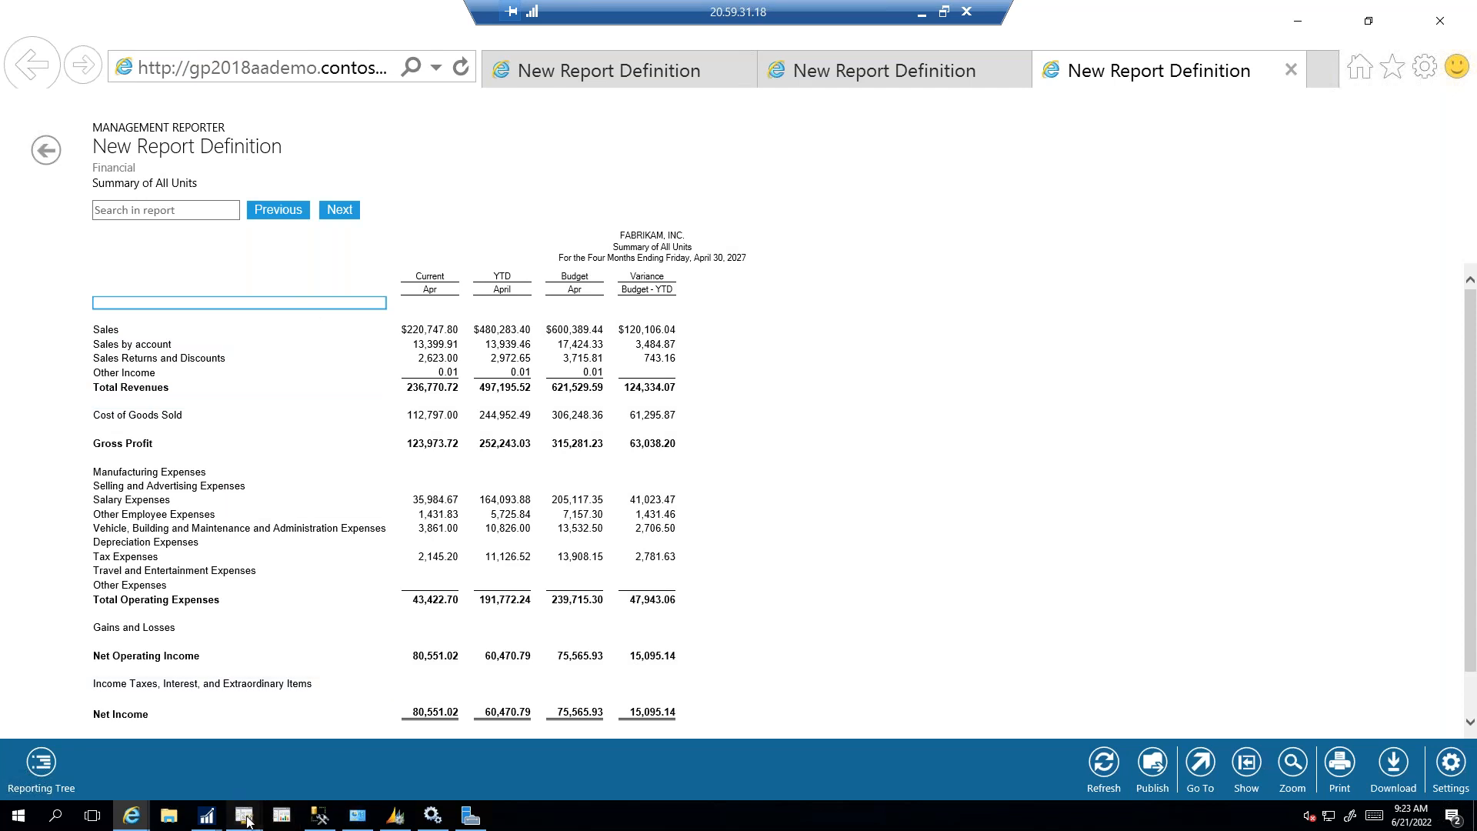
# Step: Switch to the Management Reporter report designer and look at the report schedules and report groups
pyautogui.moveTo(243, 815)
pyautogui.click(200, 740)
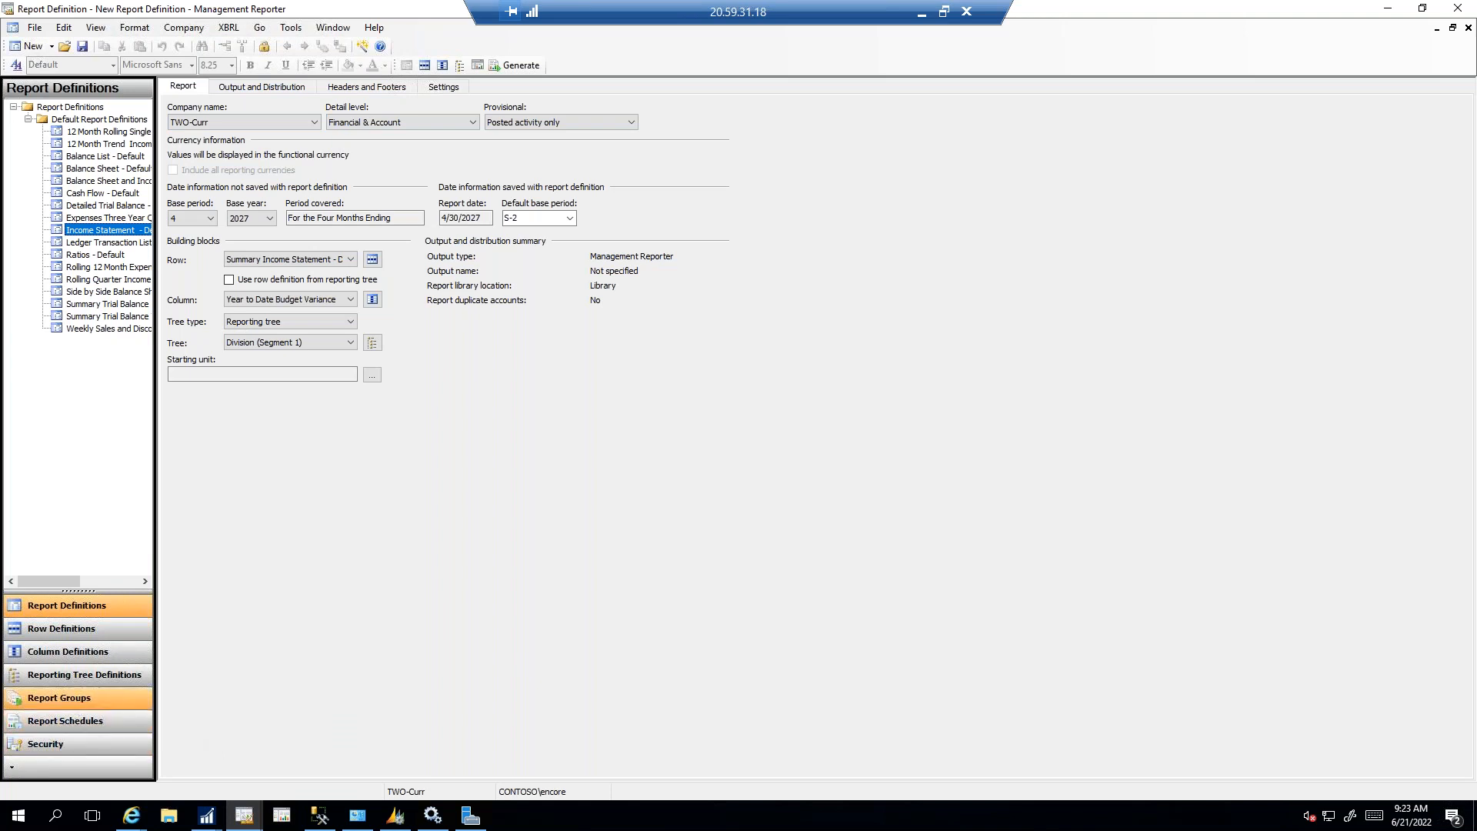
pyautogui.click(75, 723)
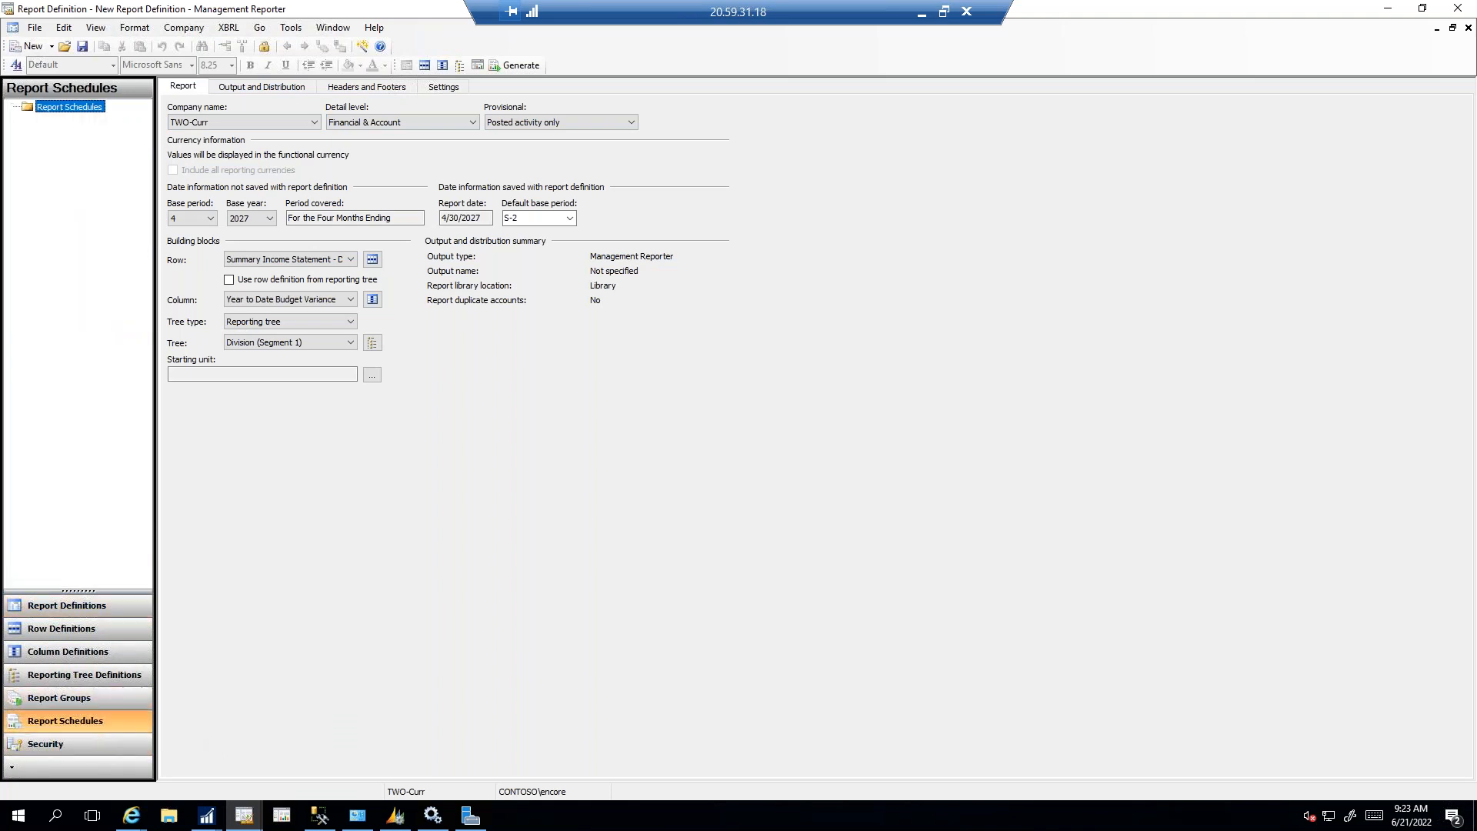
pyautogui.click(65, 701)
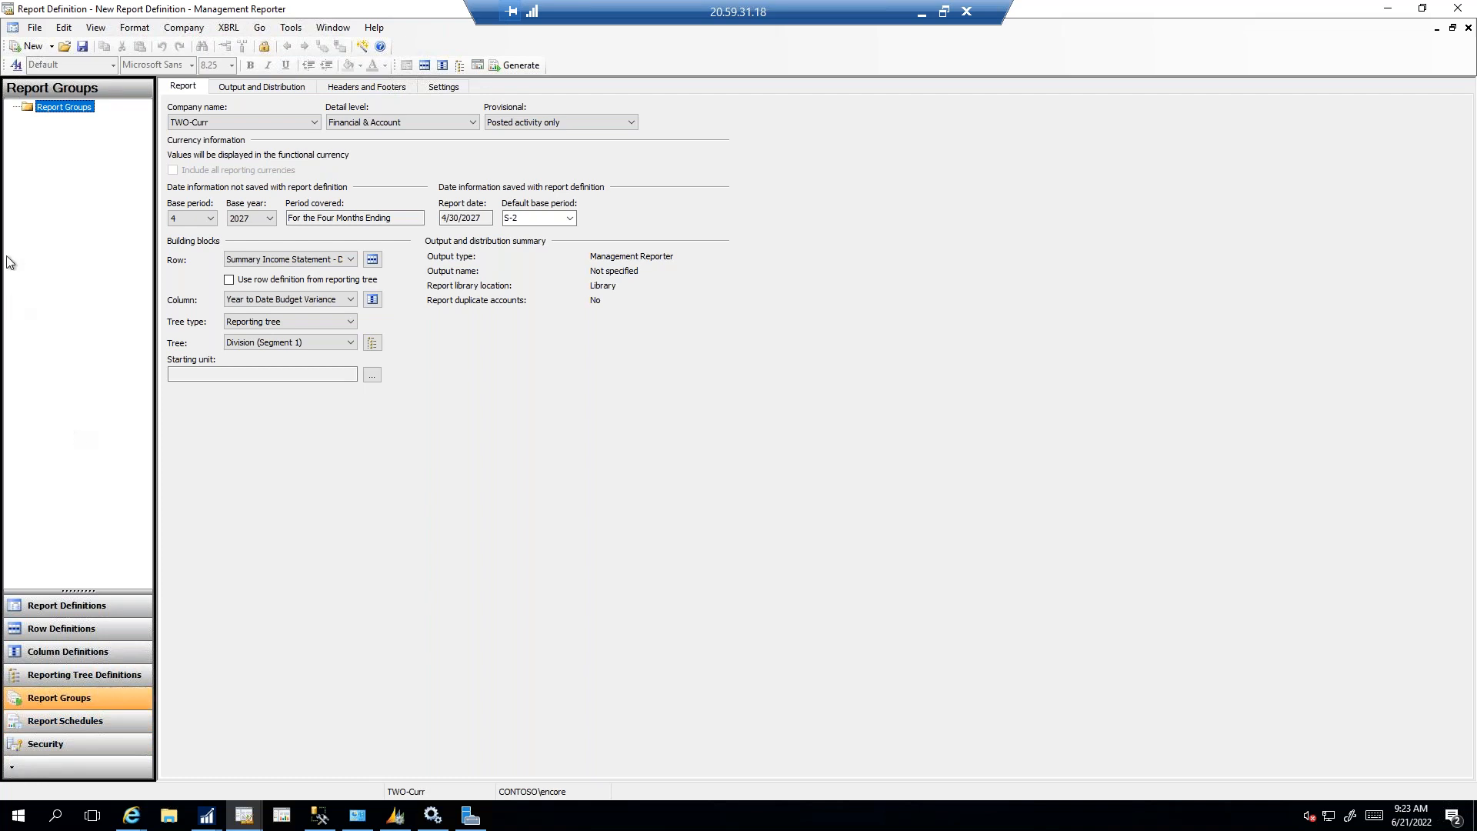
# Step: Create a new report group definition and examine its company, date and report list settings
pyautogui.click(30, 46)
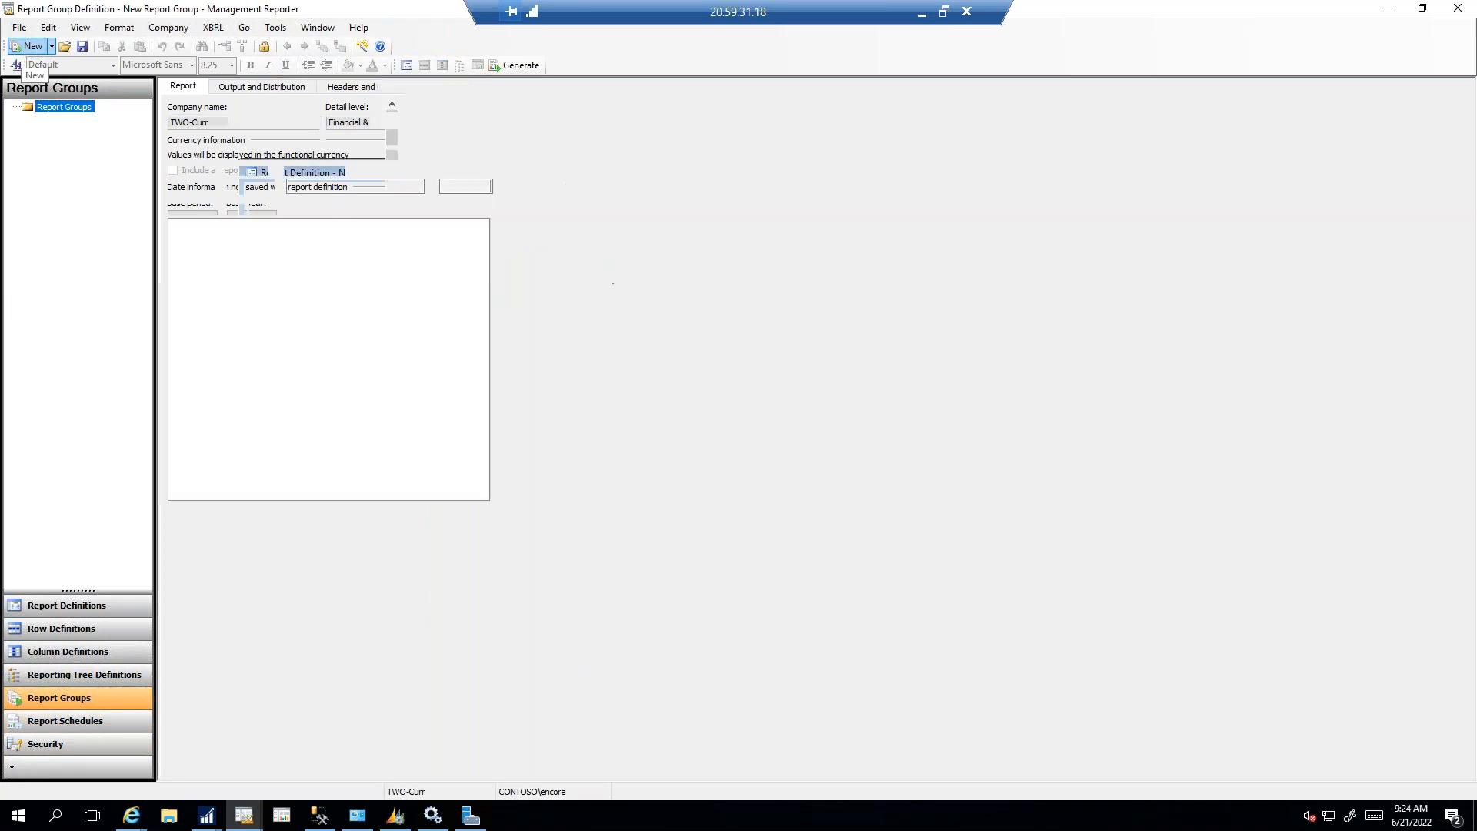
pyautogui.click(50, 46)
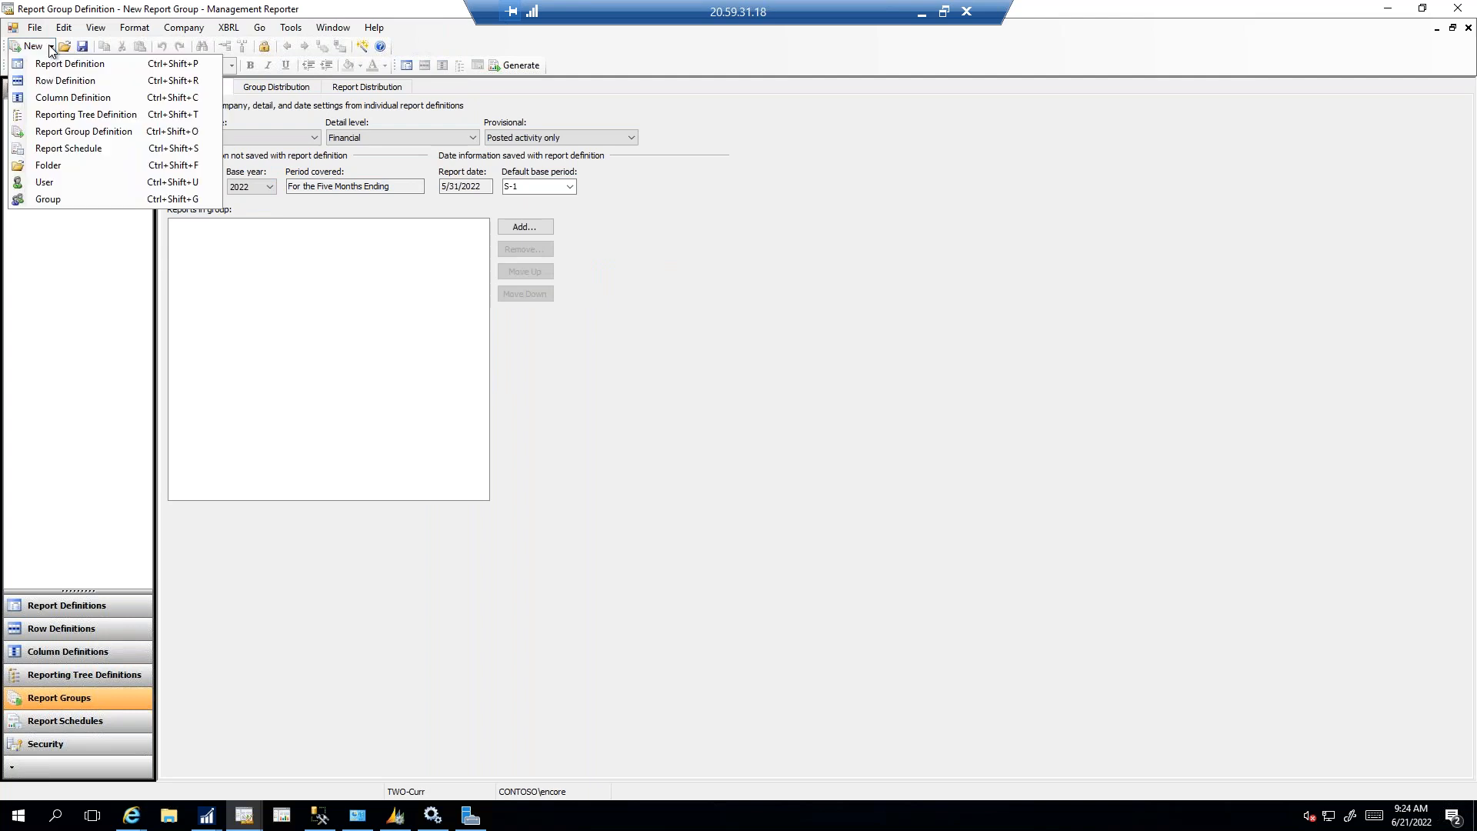
pyautogui.click(73, 134)
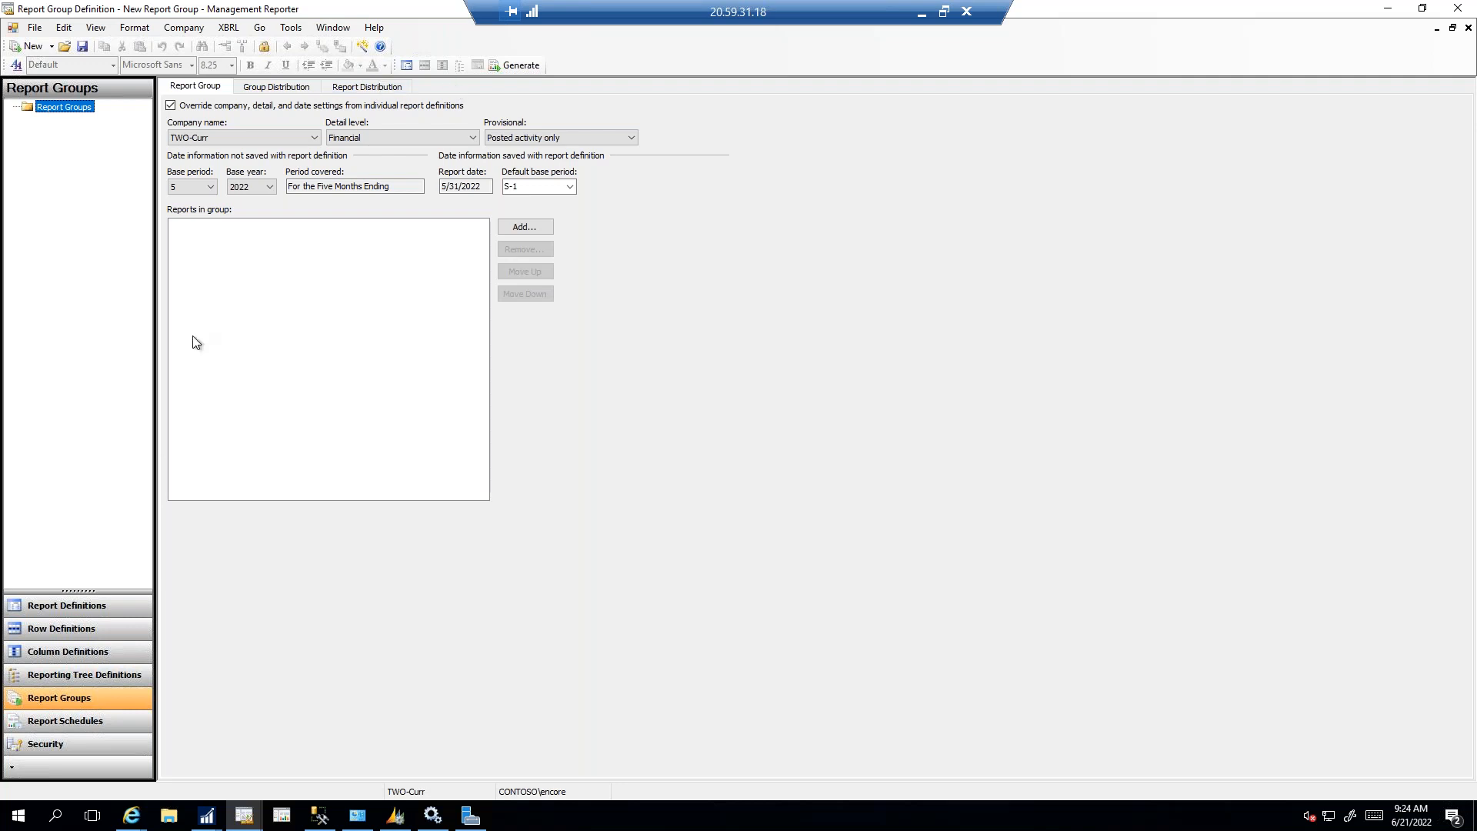
# Step: Open the administrator user's security record and review the full list of permissions granted
pyautogui.click(43, 750)
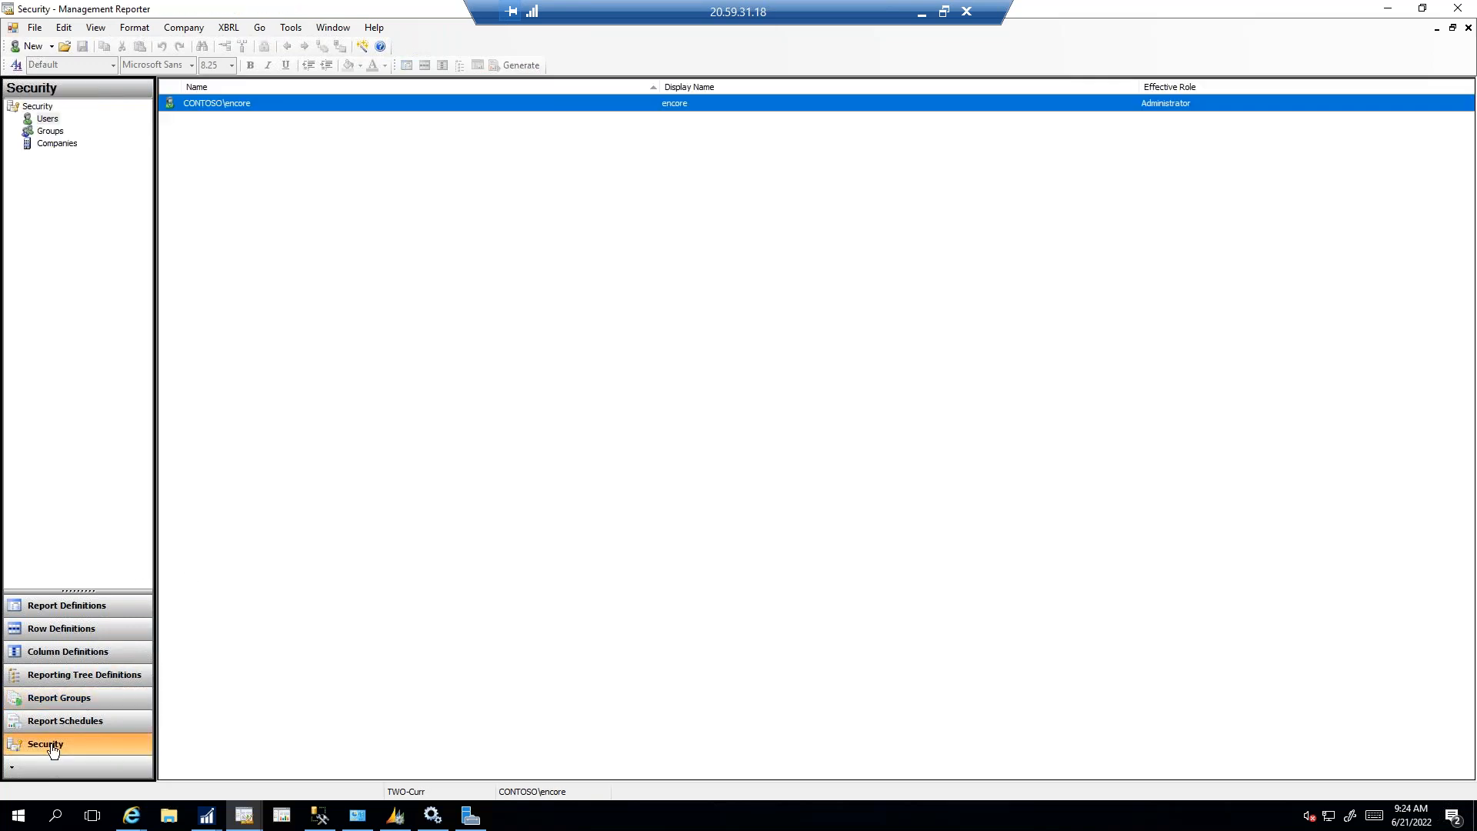
pyautogui.doubleClick(207, 105)
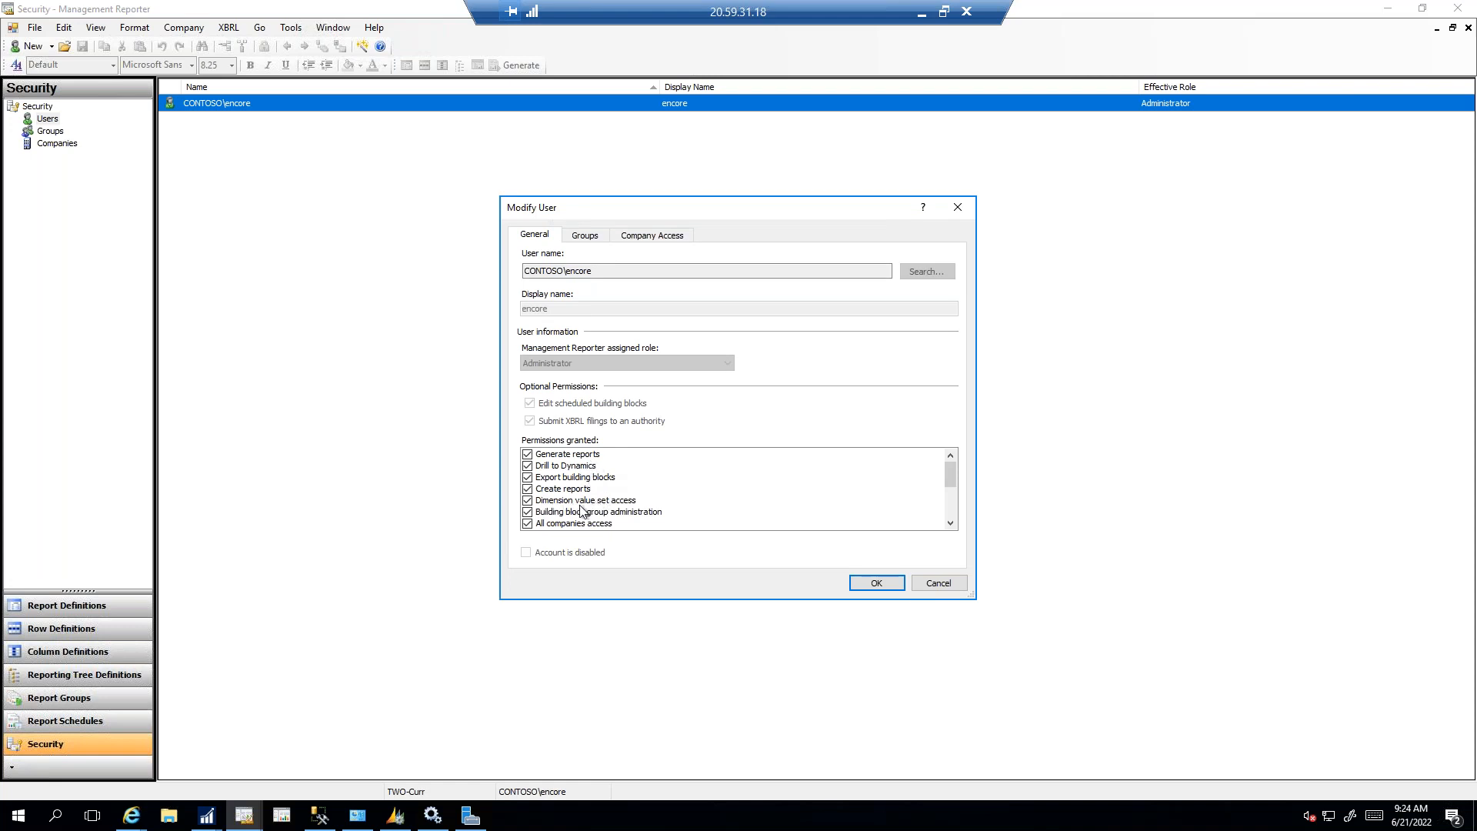
pyautogui.click(949, 525)
pyautogui.click(949, 525)
pyautogui.click(950, 525)
pyautogui.click(950, 526)
pyautogui.click(951, 526)
pyautogui.click(951, 527)
pyautogui.click(950, 525)
pyautogui.click(951, 524)
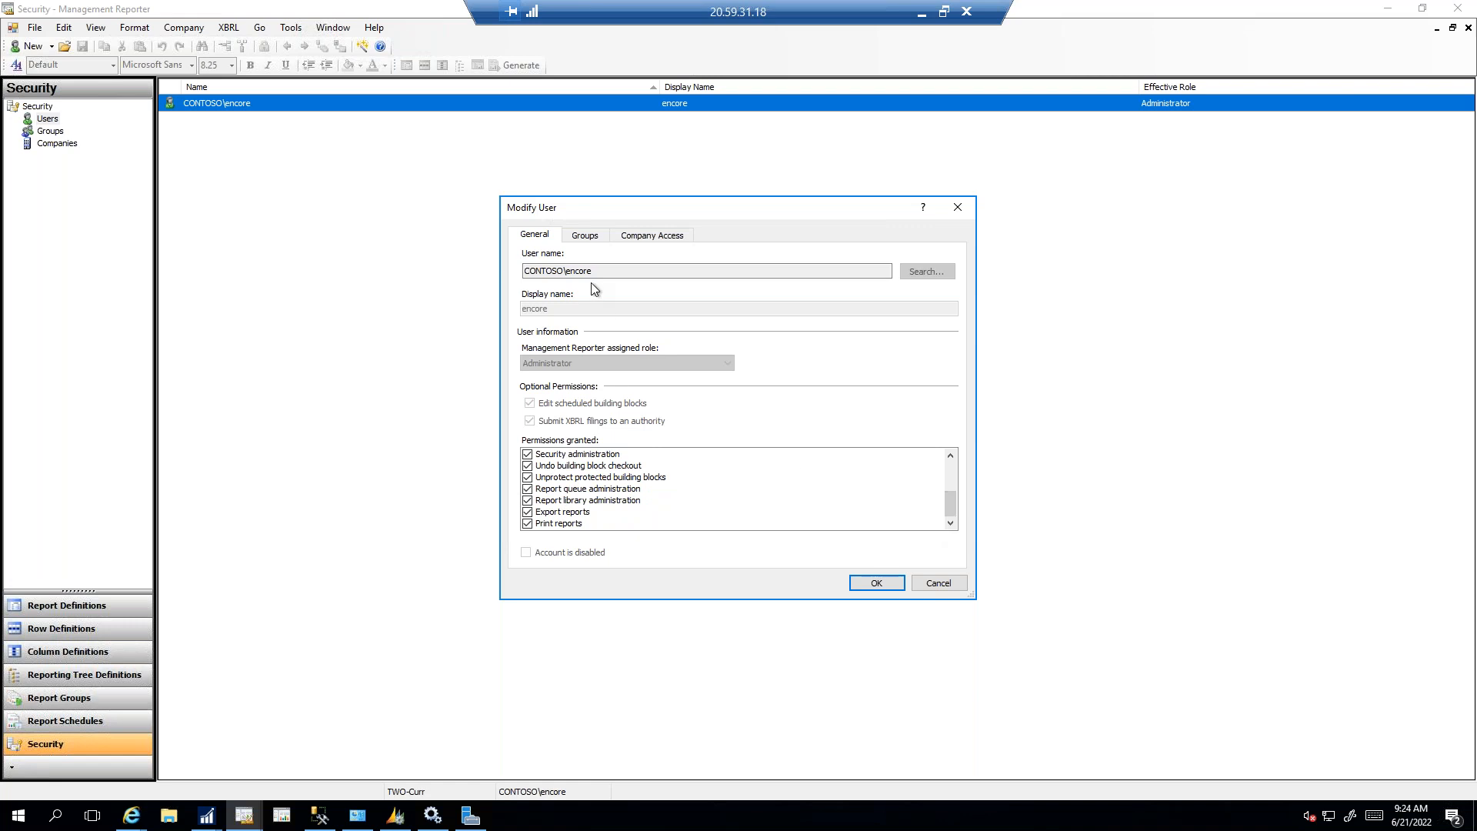
# Step: Review the user's group membership and company access, and close the record without changes
pyautogui.click(586, 238)
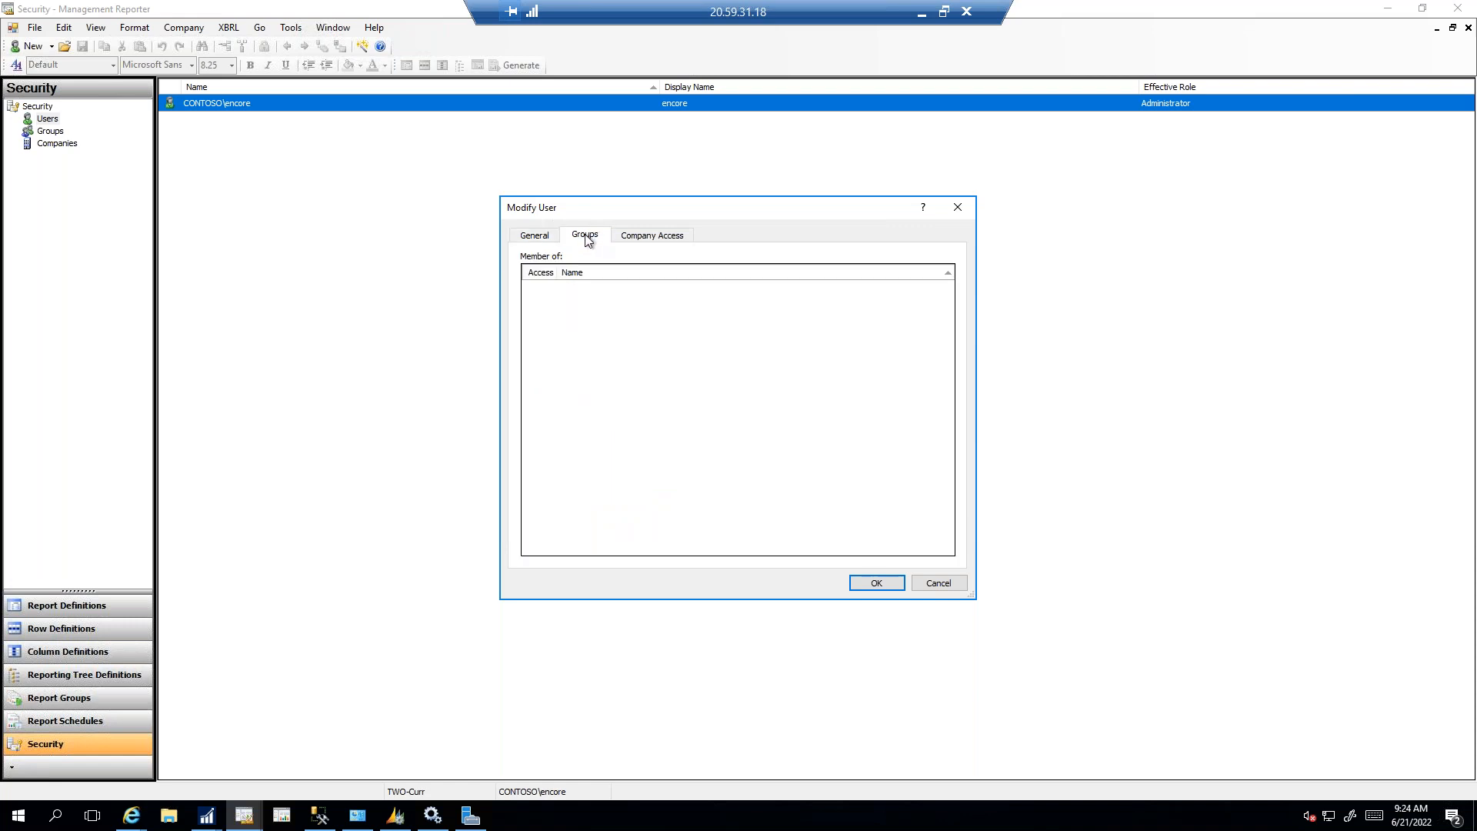
pyautogui.click(530, 236)
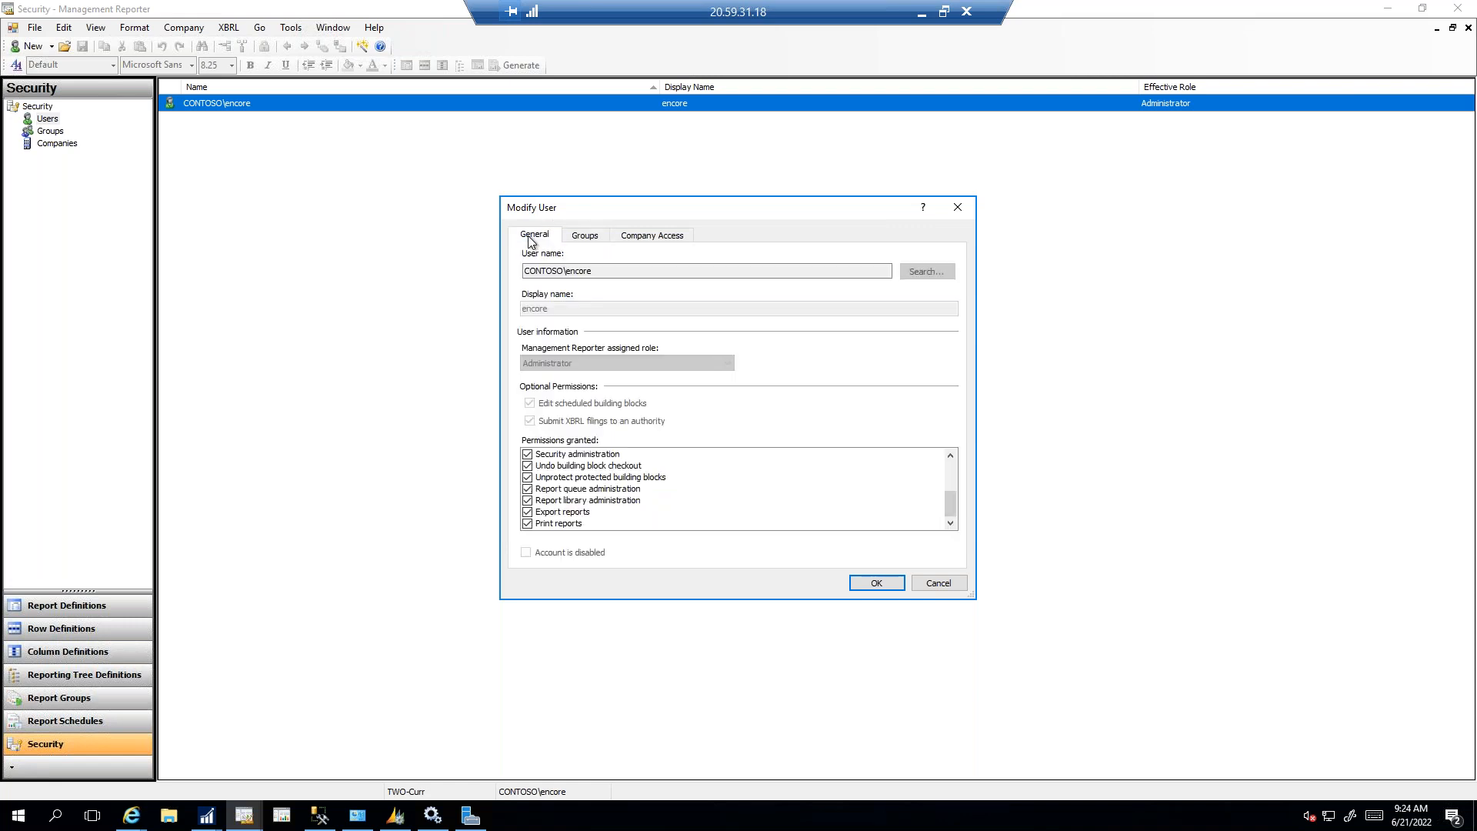
pyautogui.click(658, 240)
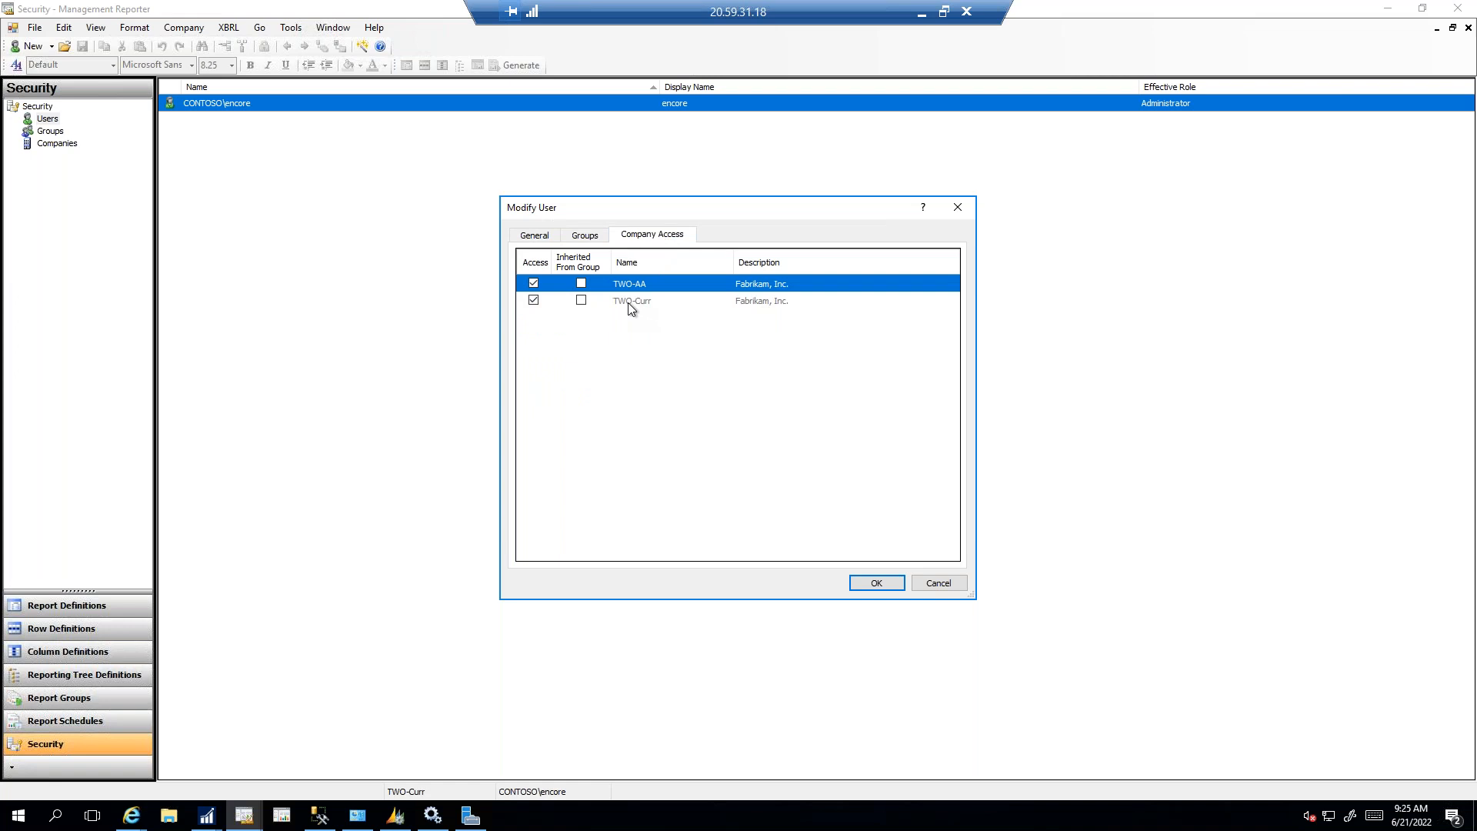
pyautogui.click(940, 583)
# Step: Open the Income Statement - Default report definition, saving the pending report definition under the name New Report Definition
pyautogui.click(49, 605)
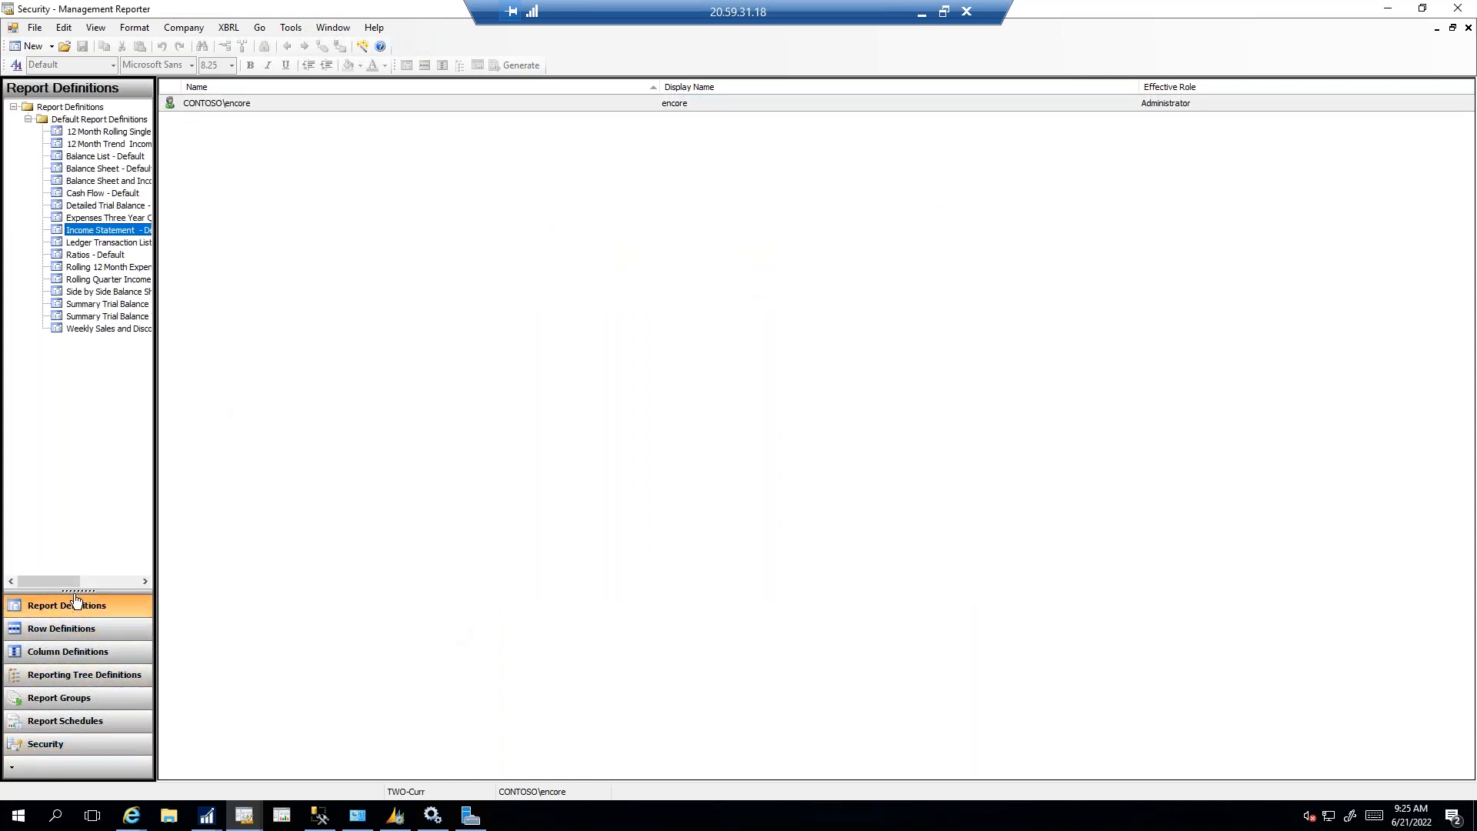
pyautogui.doubleClick(103, 231)
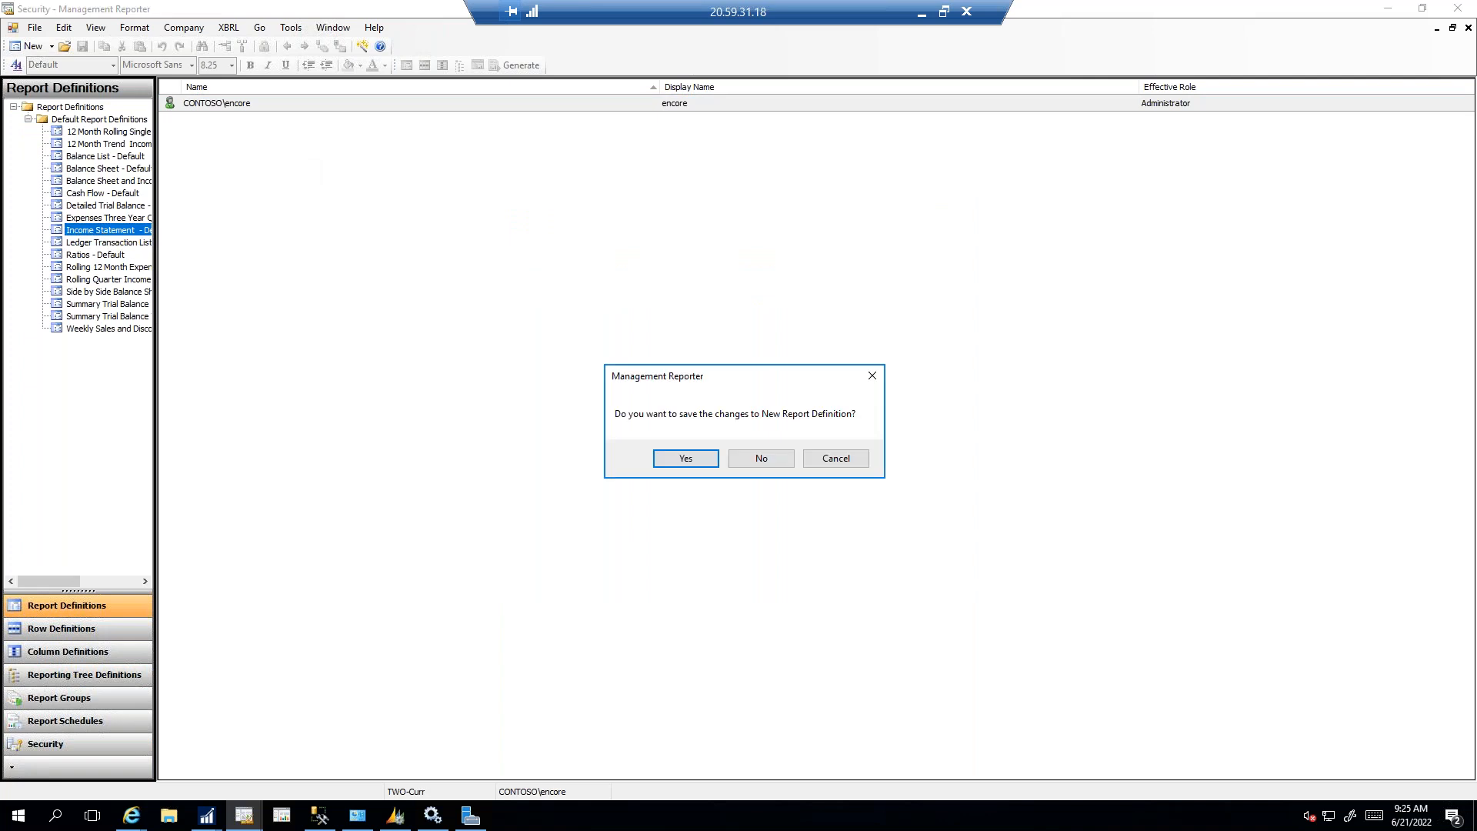
pyautogui.click(684, 460)
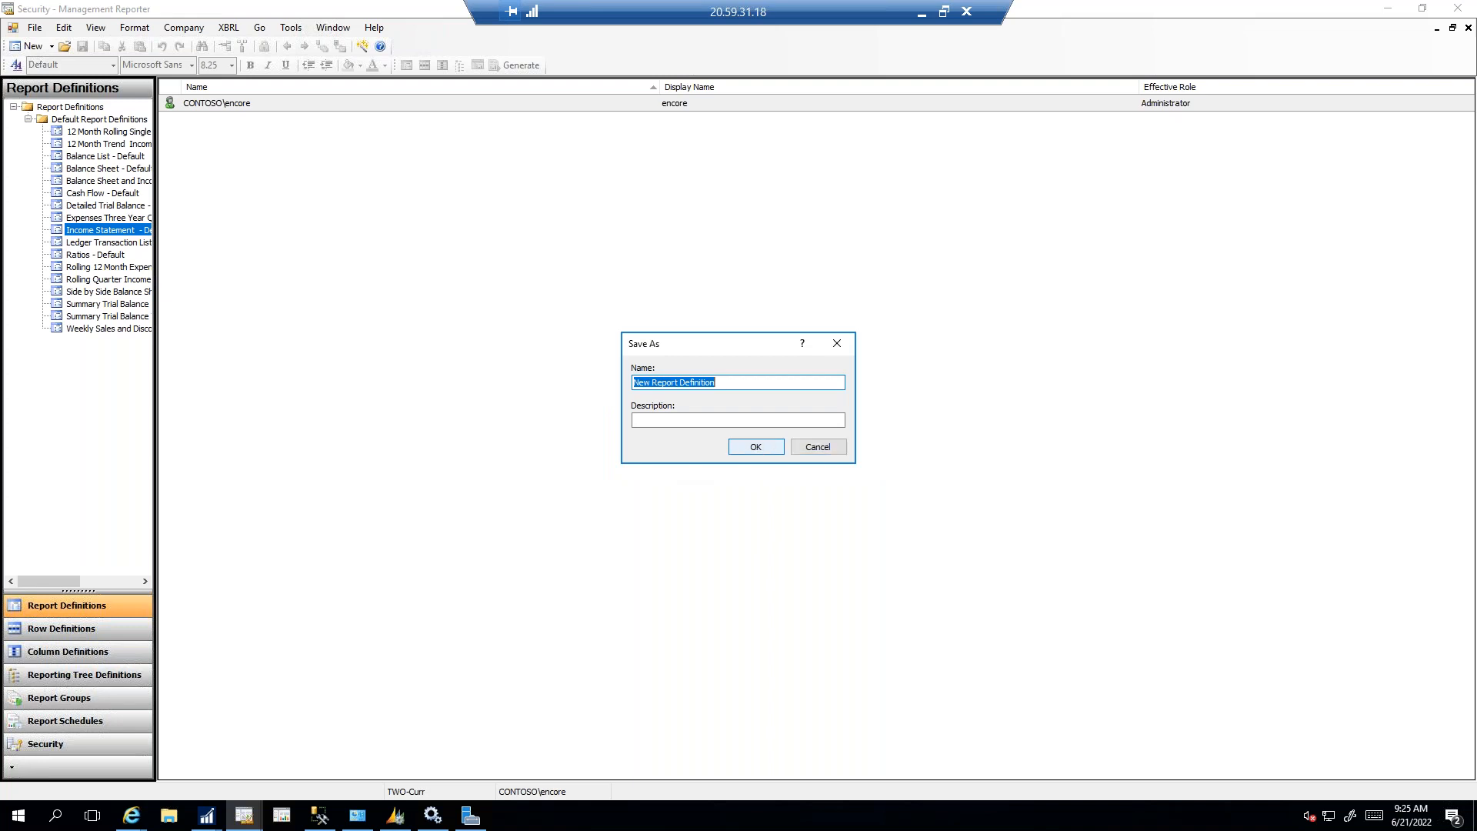
pyautogui.press('Return')
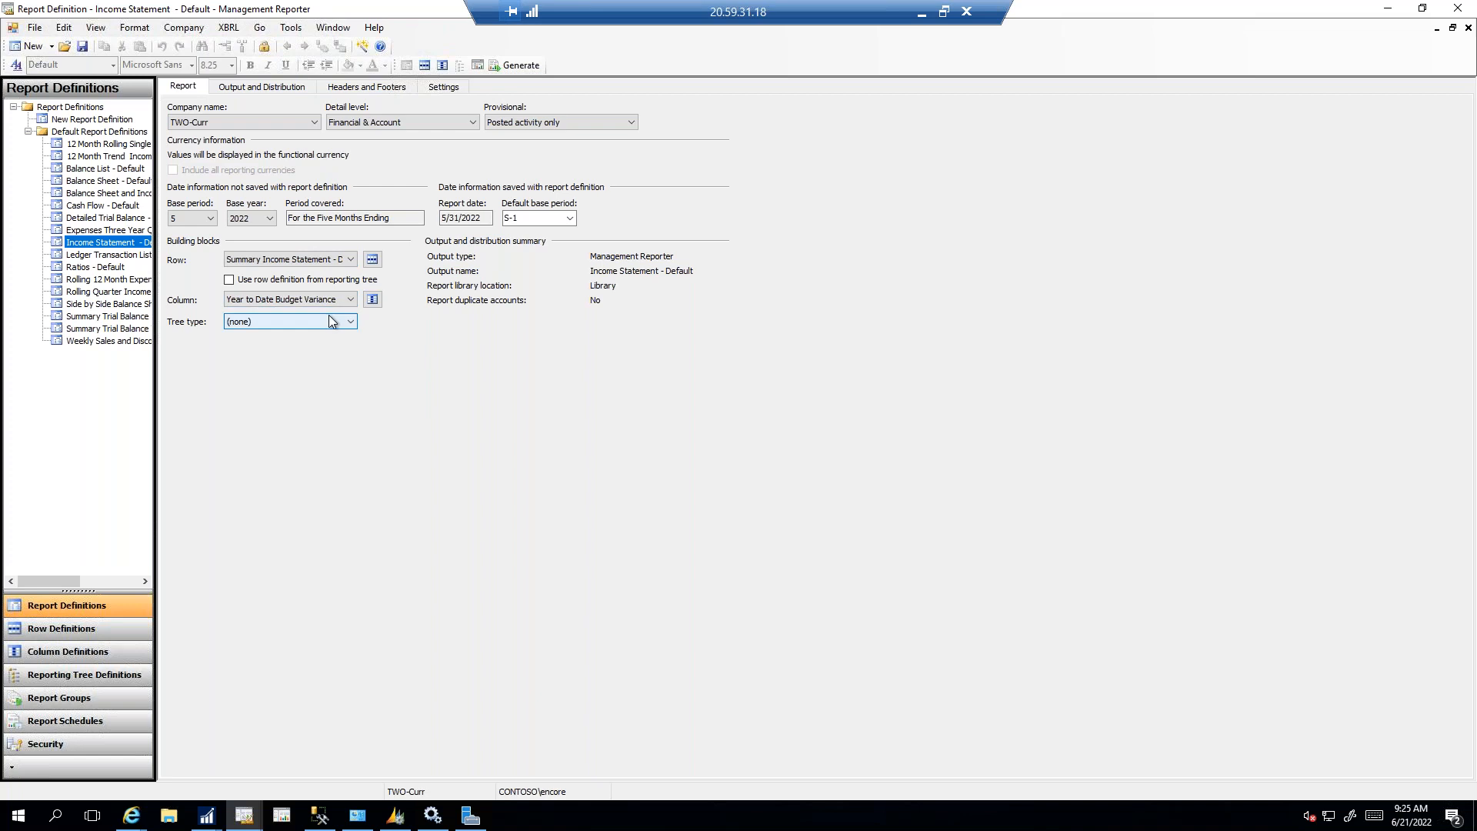
# Step: Examine the company choices for the Income Statement - Default report definition
pyautogui.click(201, 122)
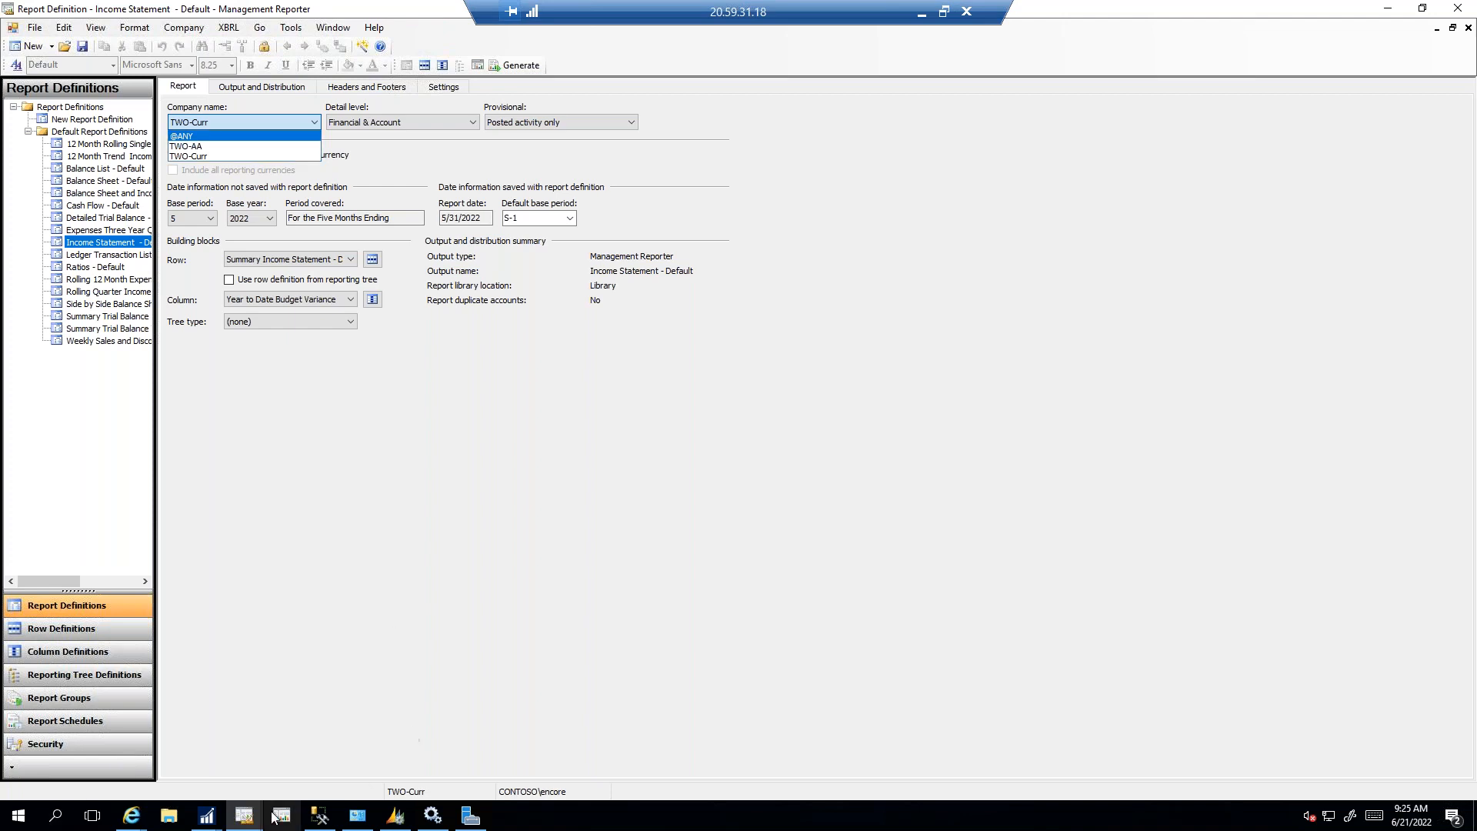
pyautogui.moveTo(207, 823)
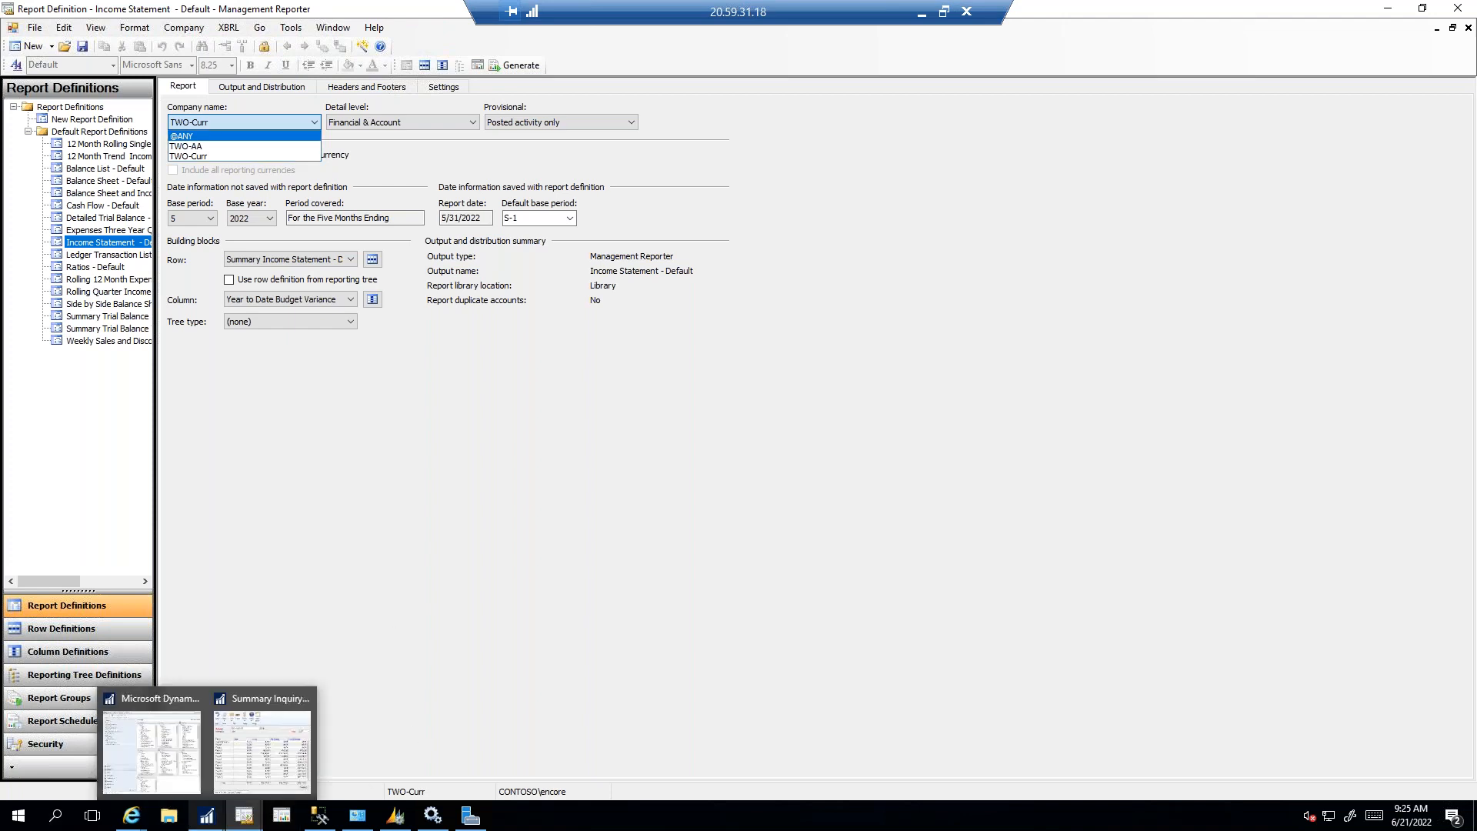